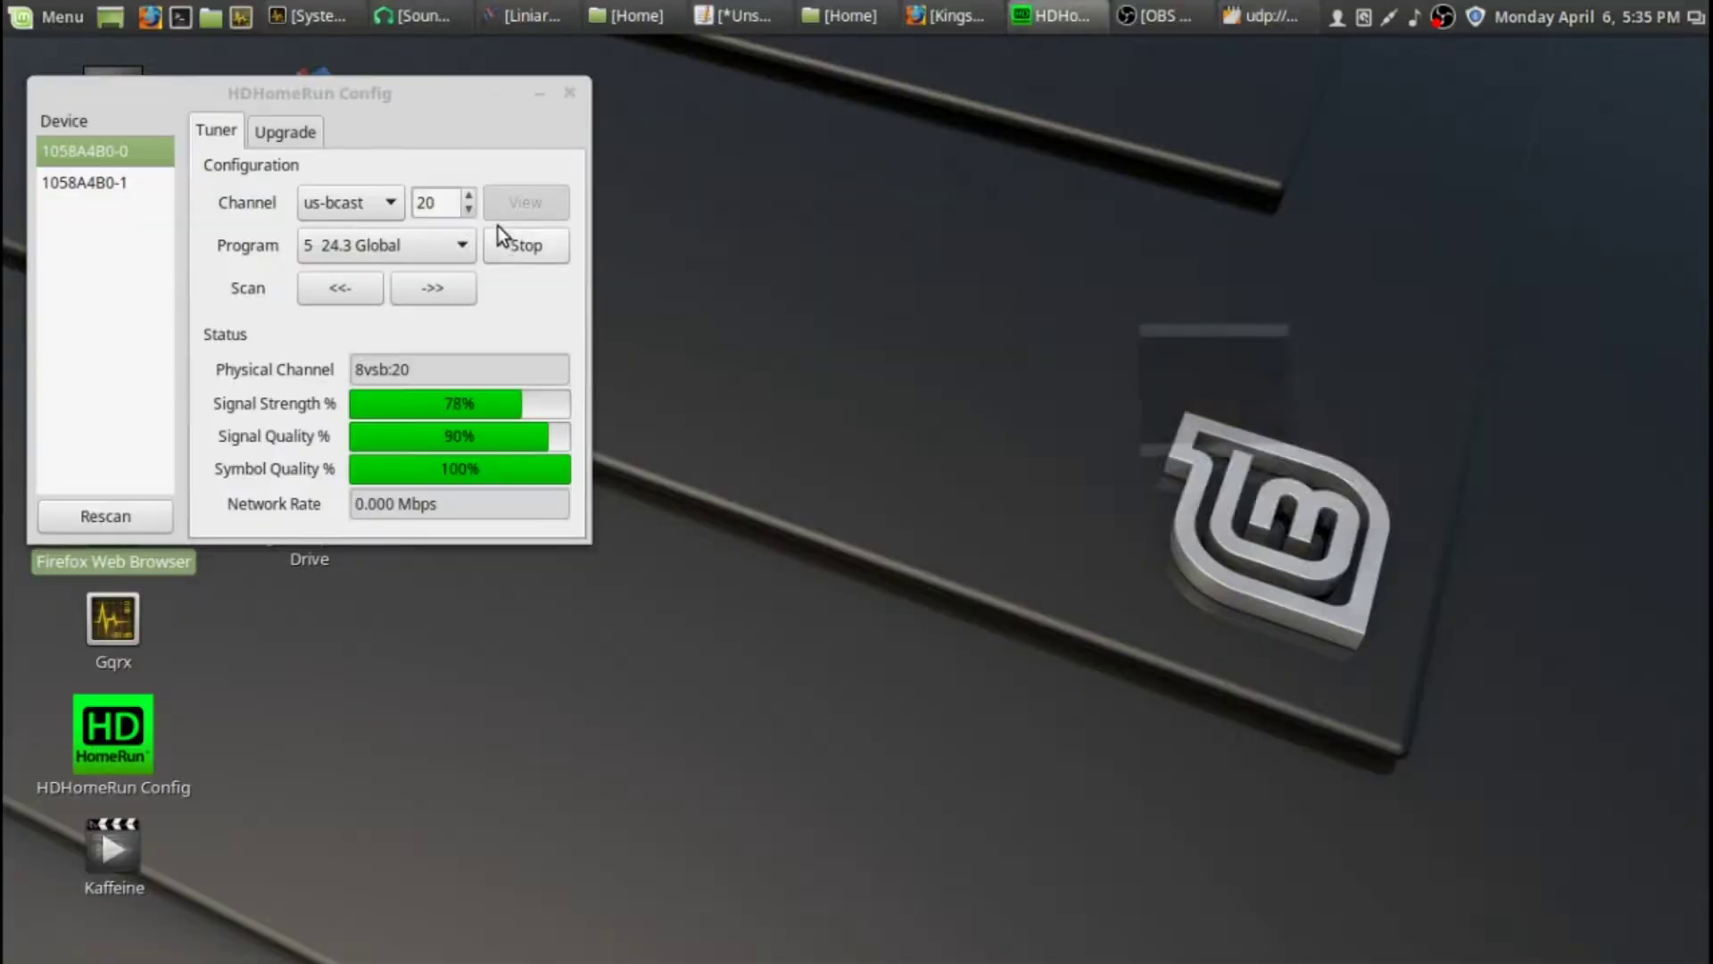
left_click(444, 242)
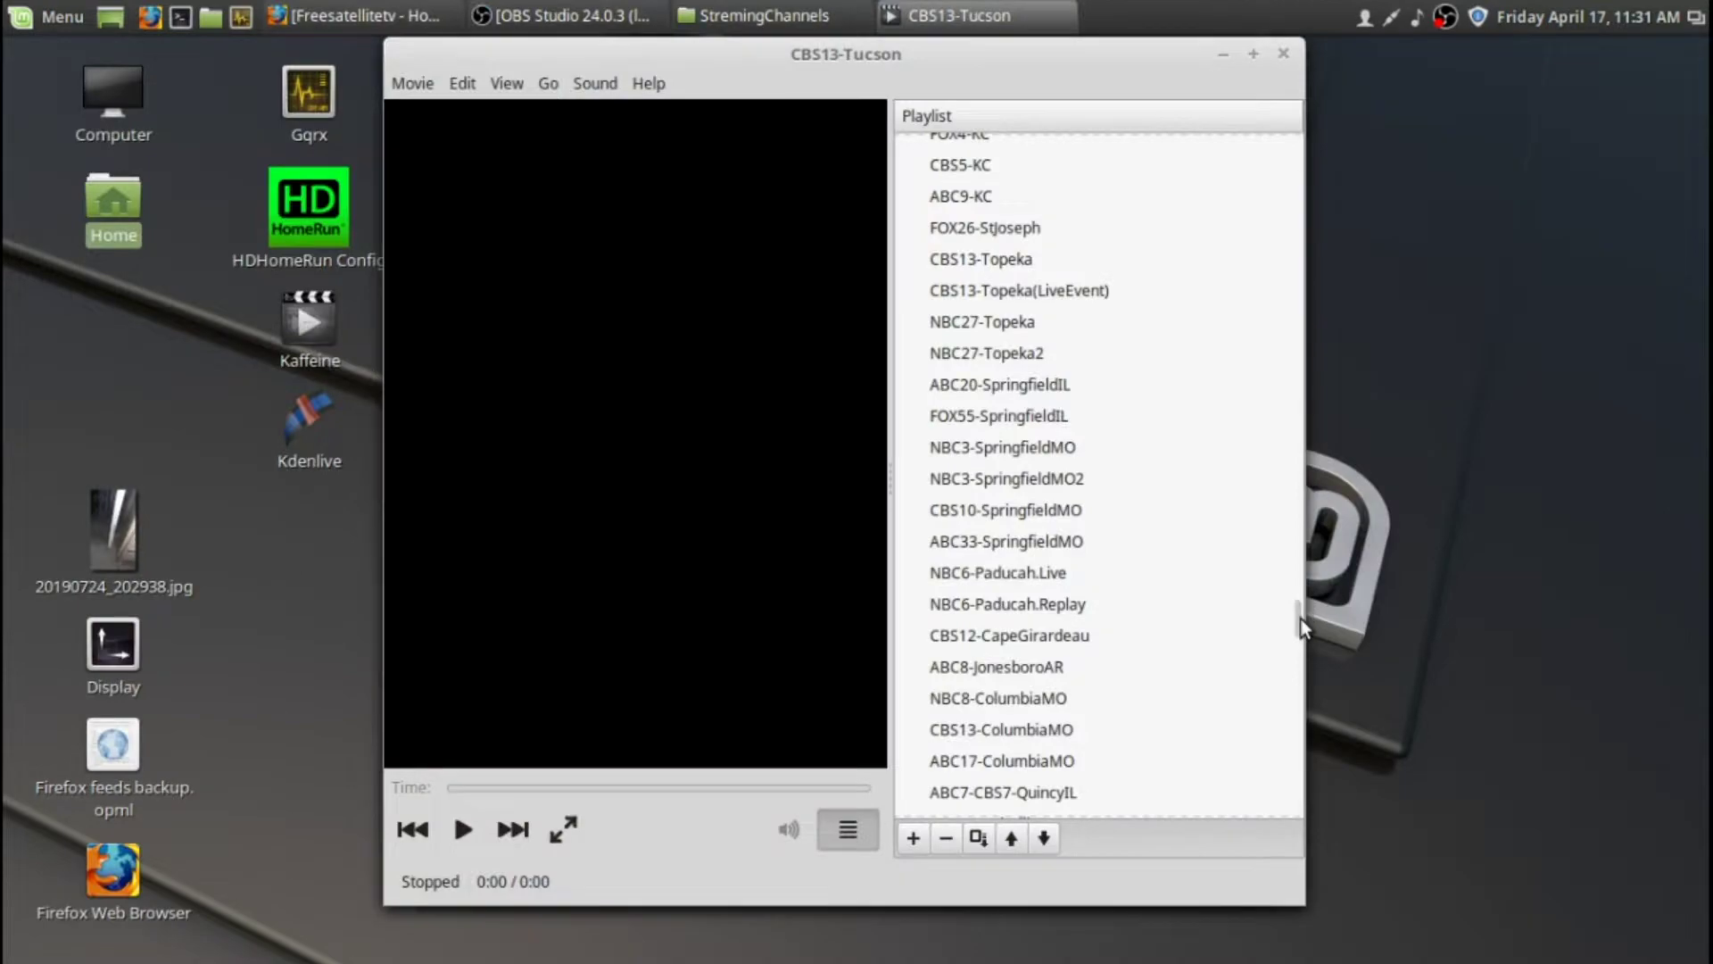
left_click_drag(1302, 624, 1263, 28)
scroll(1029, 574, "down", 3)
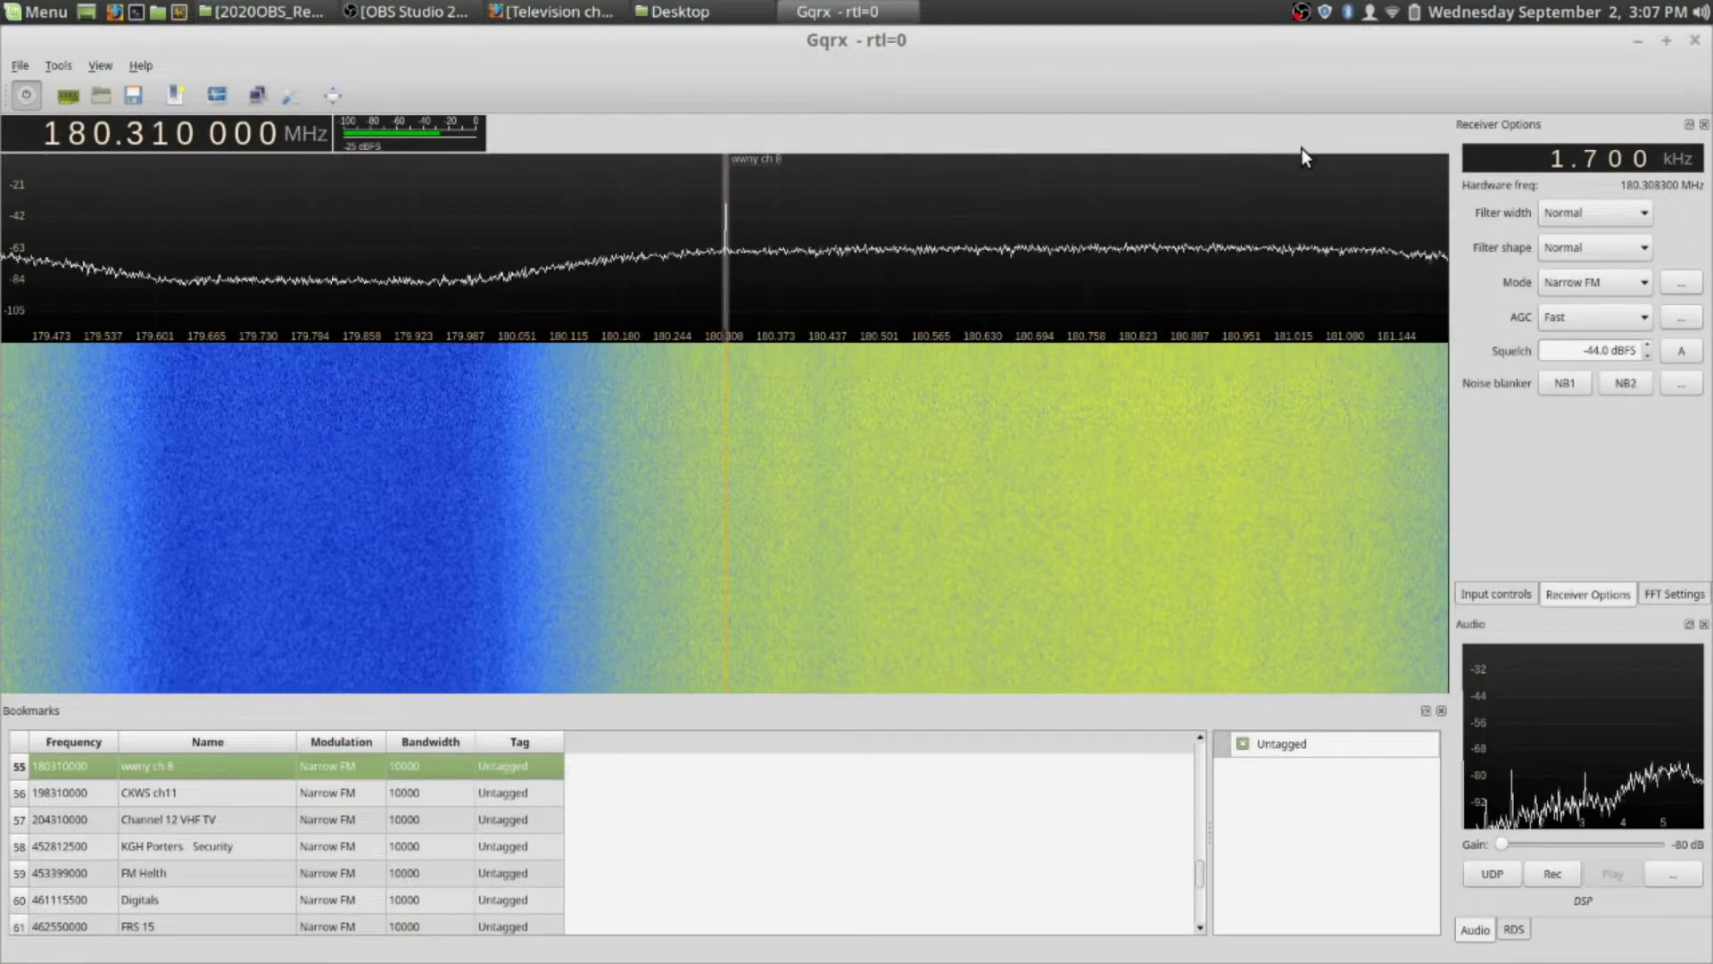
Switch to full screen and listen to the wwny ch 8 signal by raising the audio gain to 50 dB, finishing at -80 dB
key("F11")
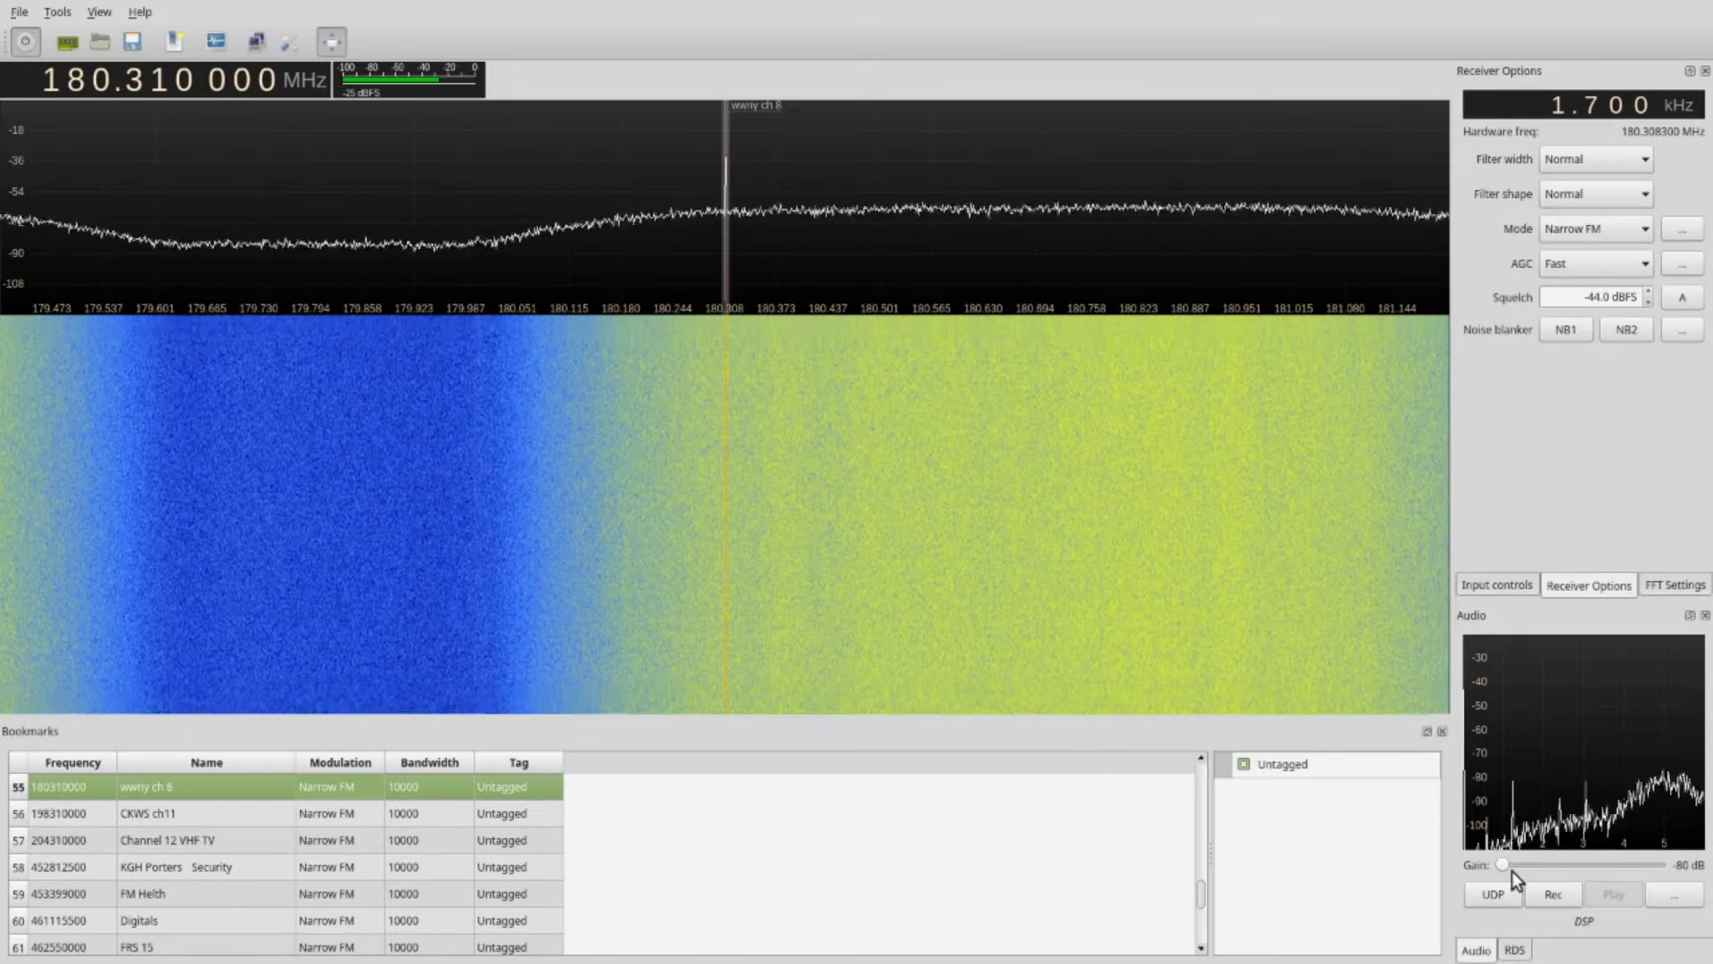
left_click_drag(1504, 864, 1665, 865)
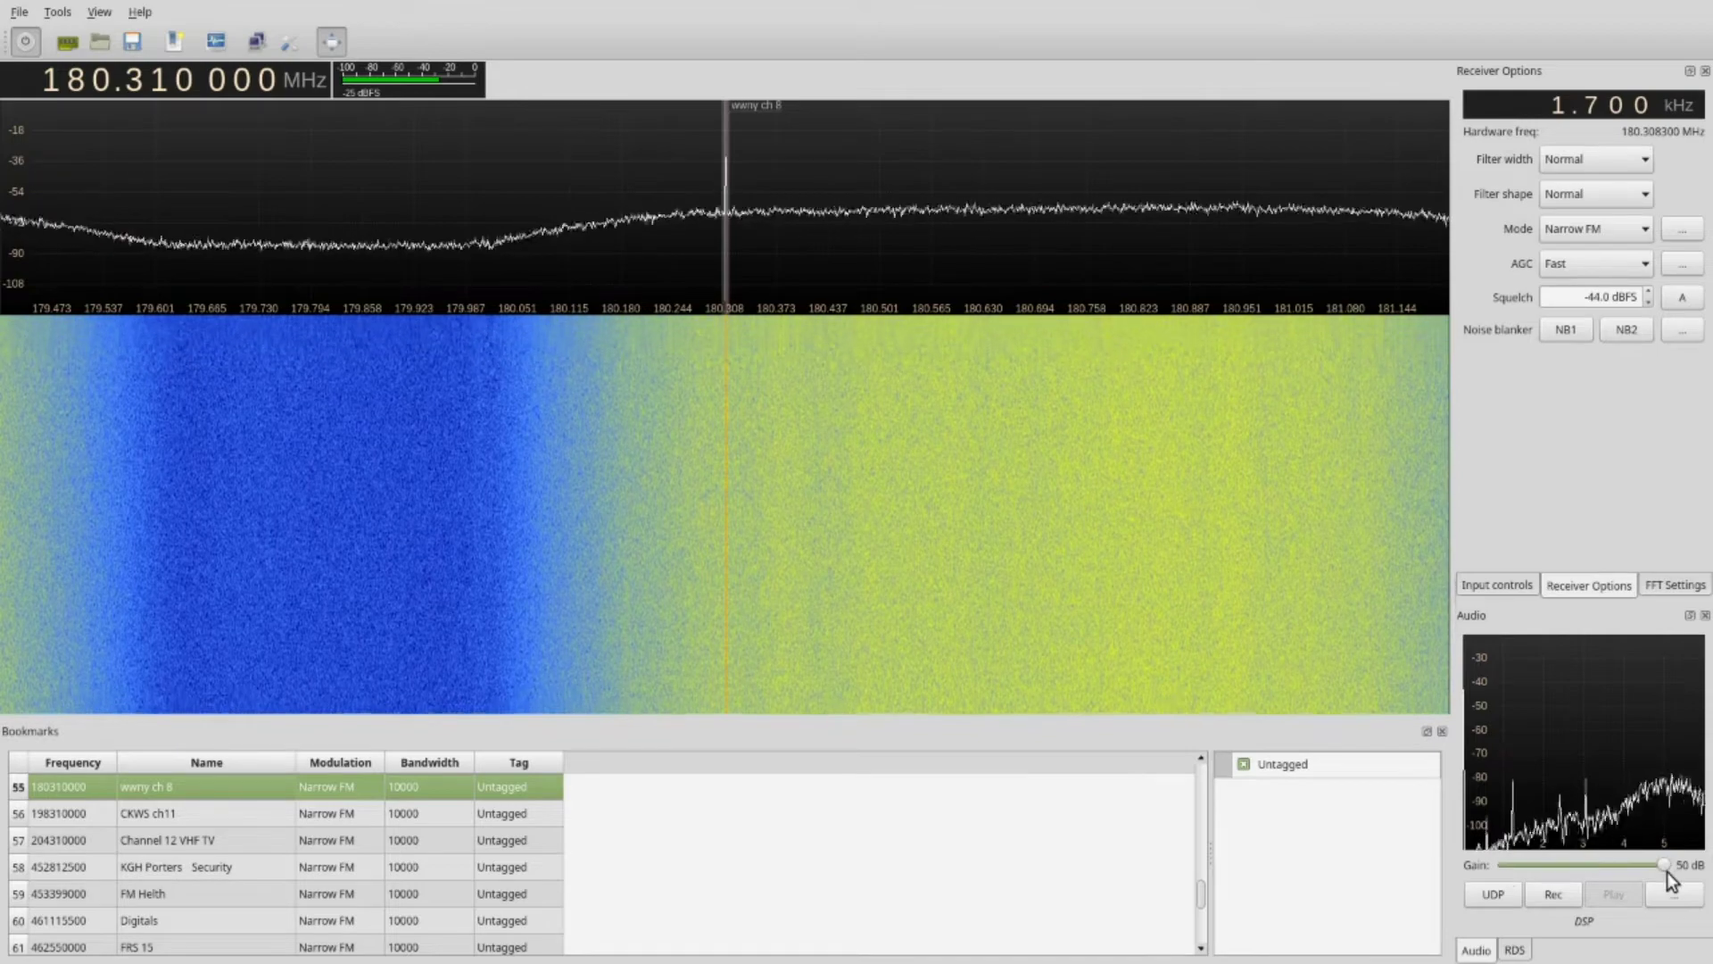
left_click_drag(1667, 872, 1616, 874)
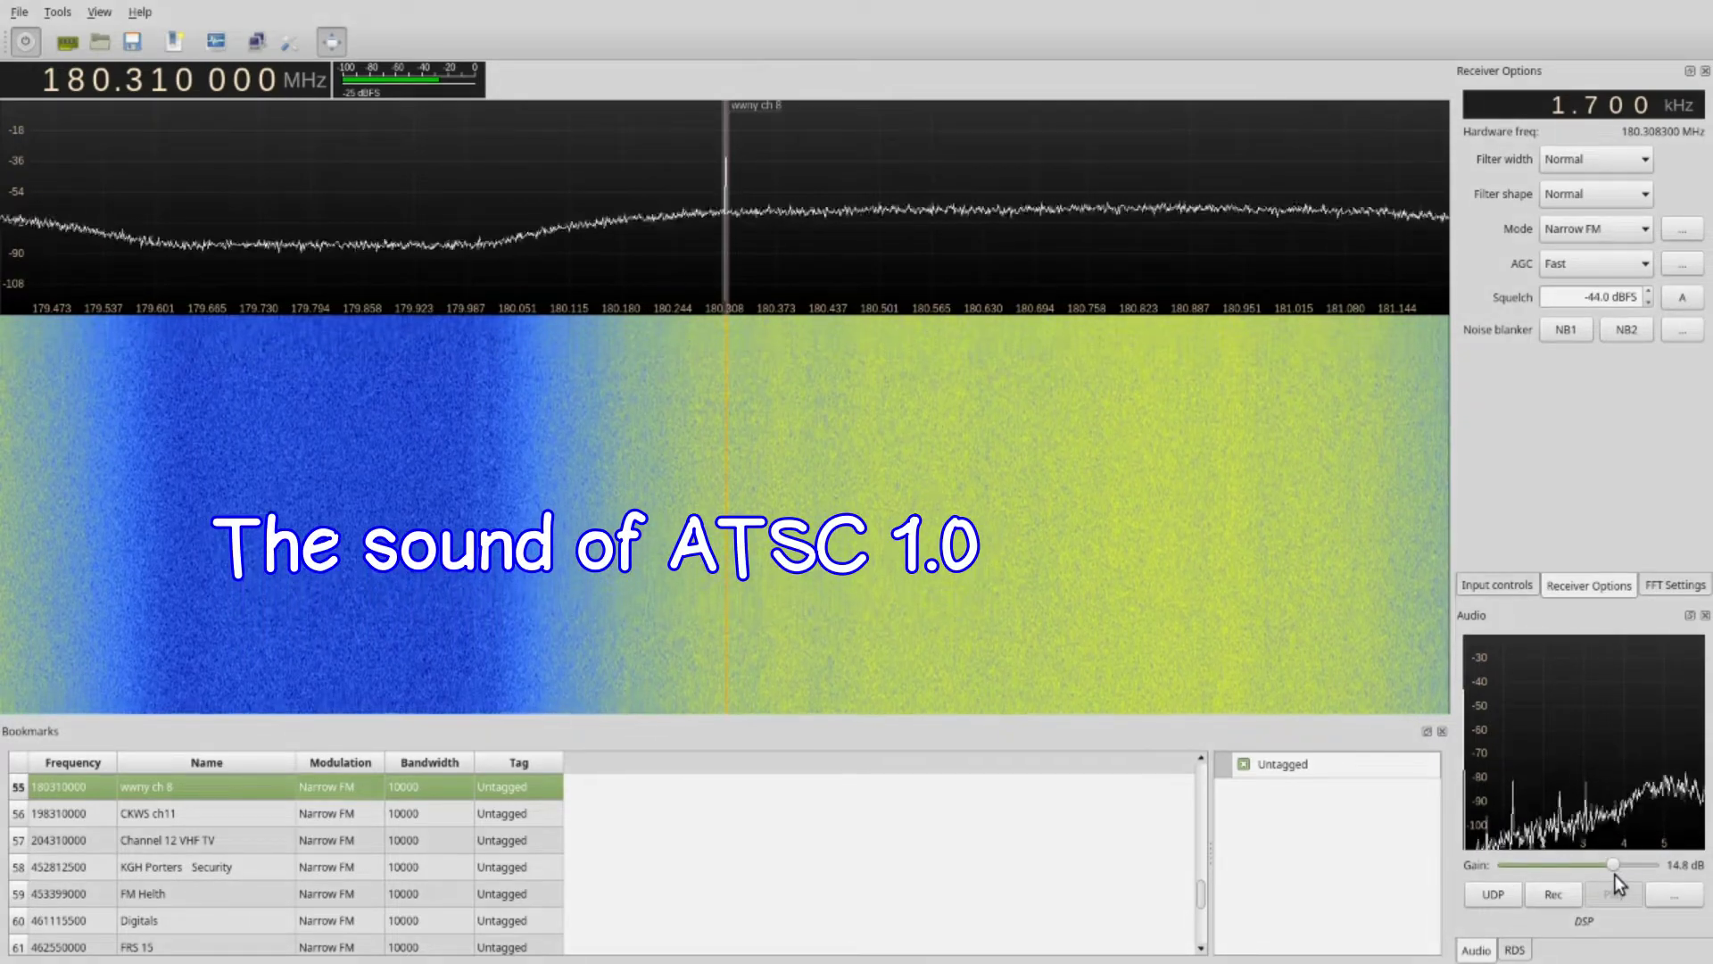
left_click_drag(1615, 874, 1434, 869)
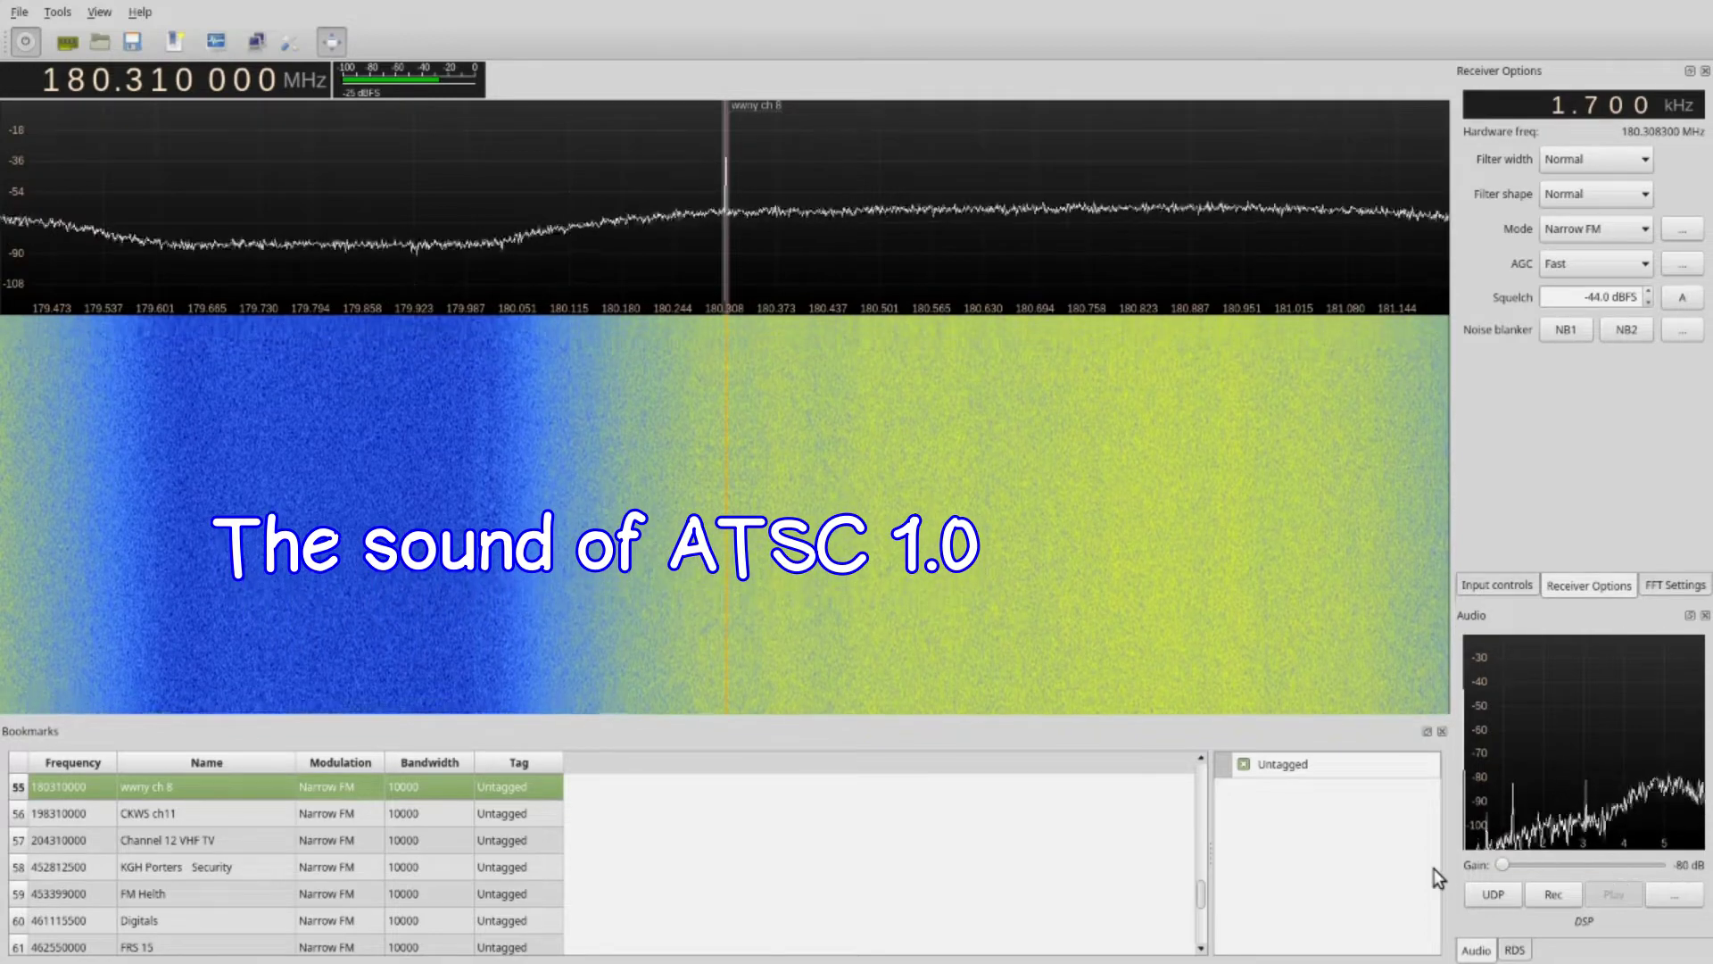
Tune the receiver to the CKWS ch11 bookmark and to the Channel 12 VHF TV bookmark
double_click(175, 816)
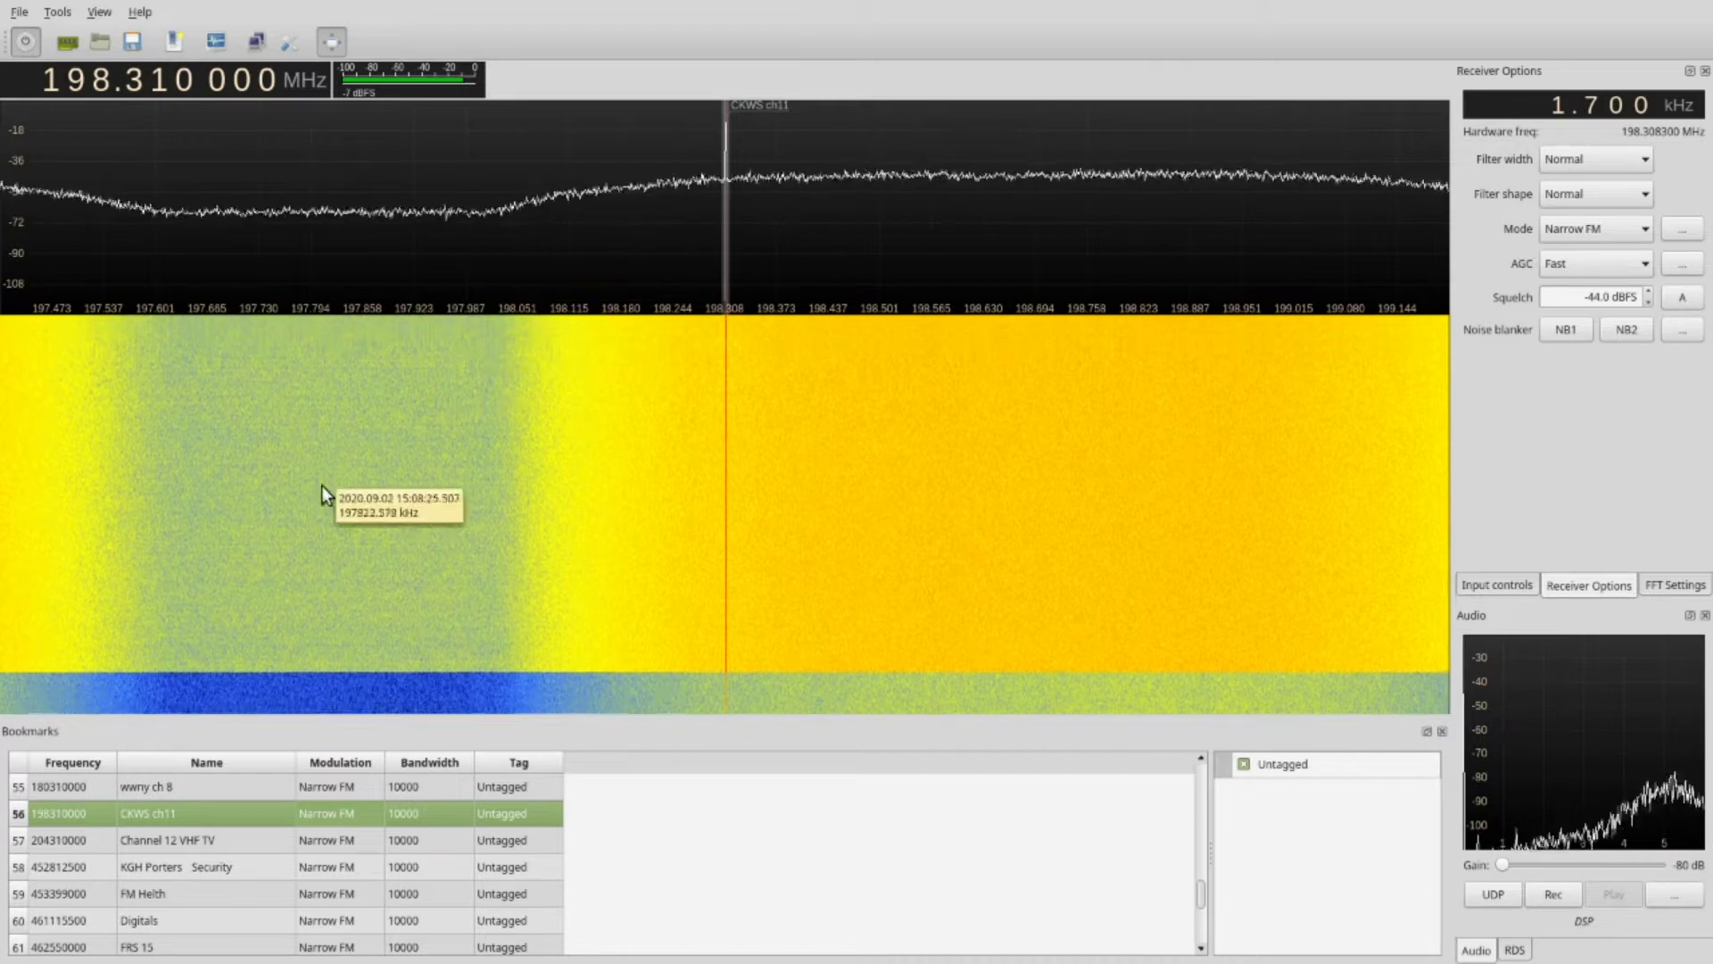
left_click(162, 830)
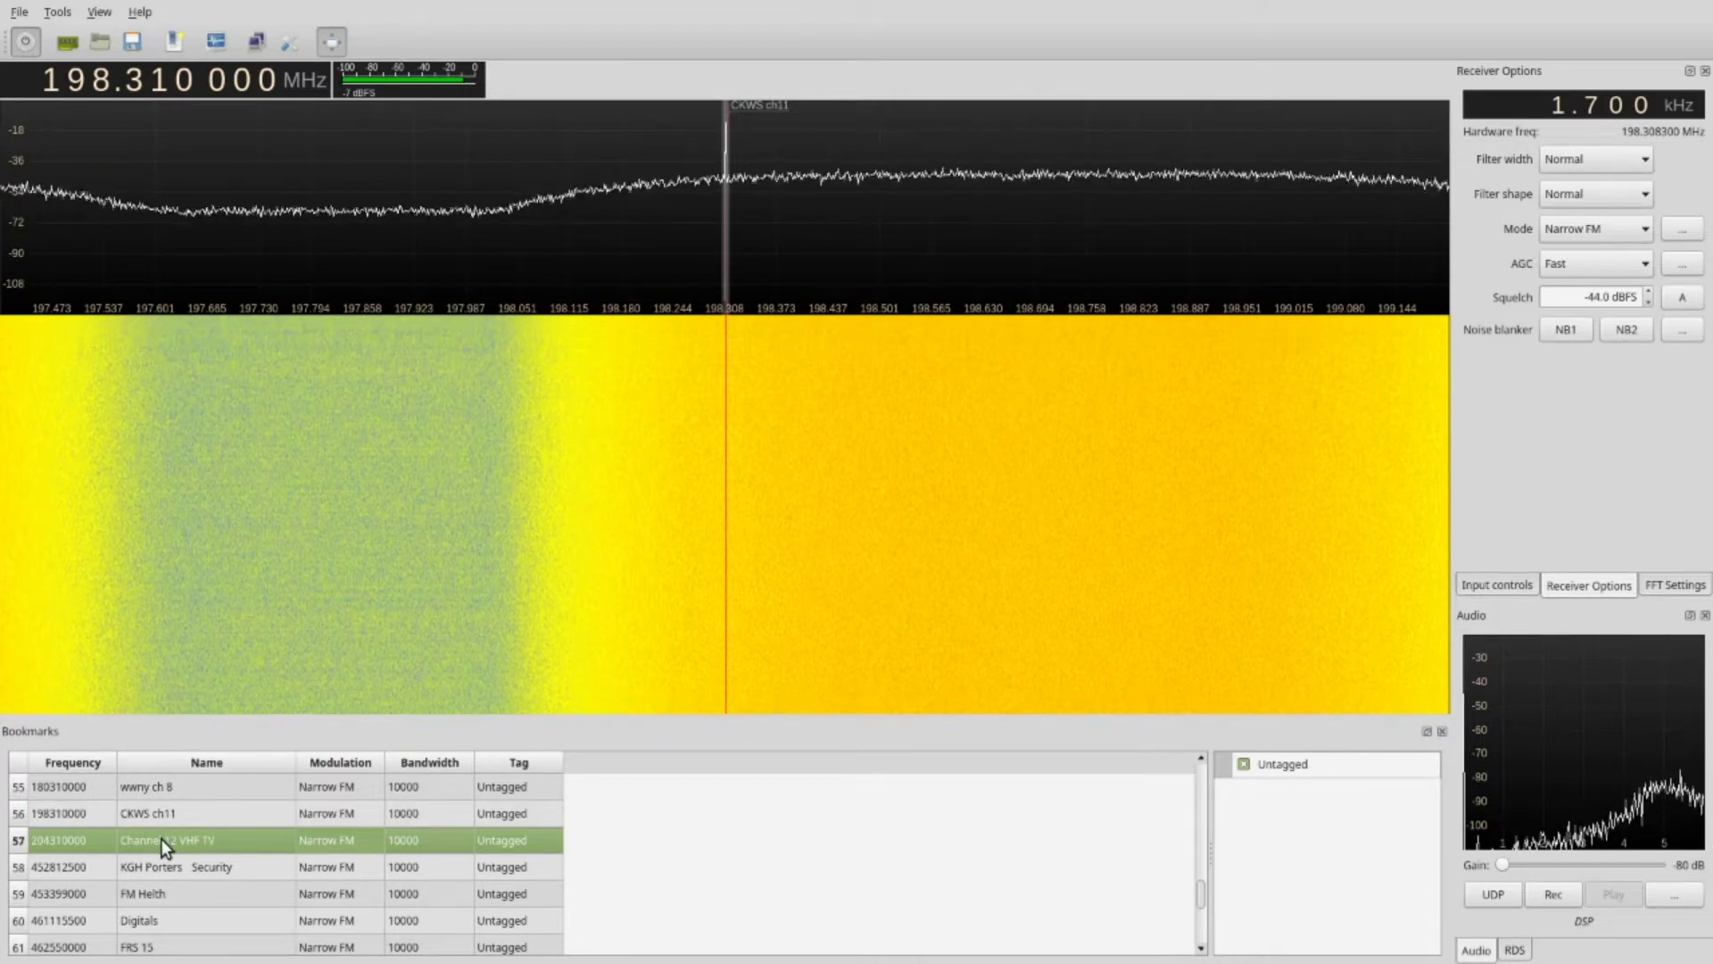
left_click(161, 838)
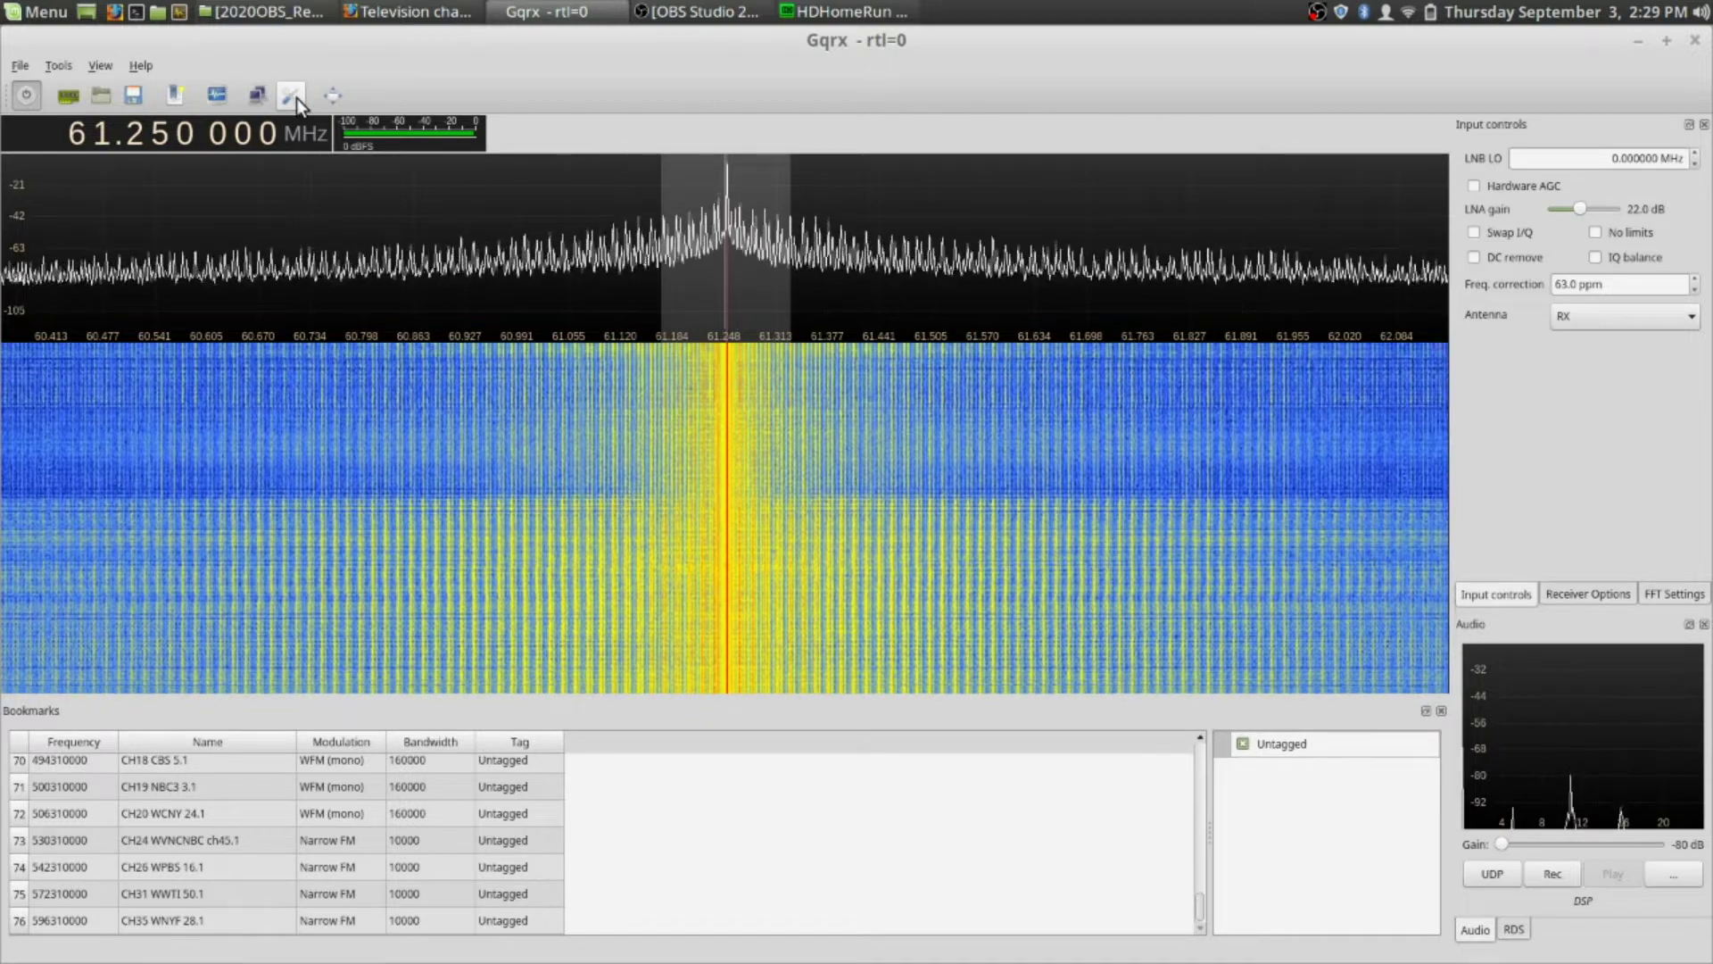
Bookmark the tuned 61.25 MHz frequency as NTSC CH3
left_click(173, 99)
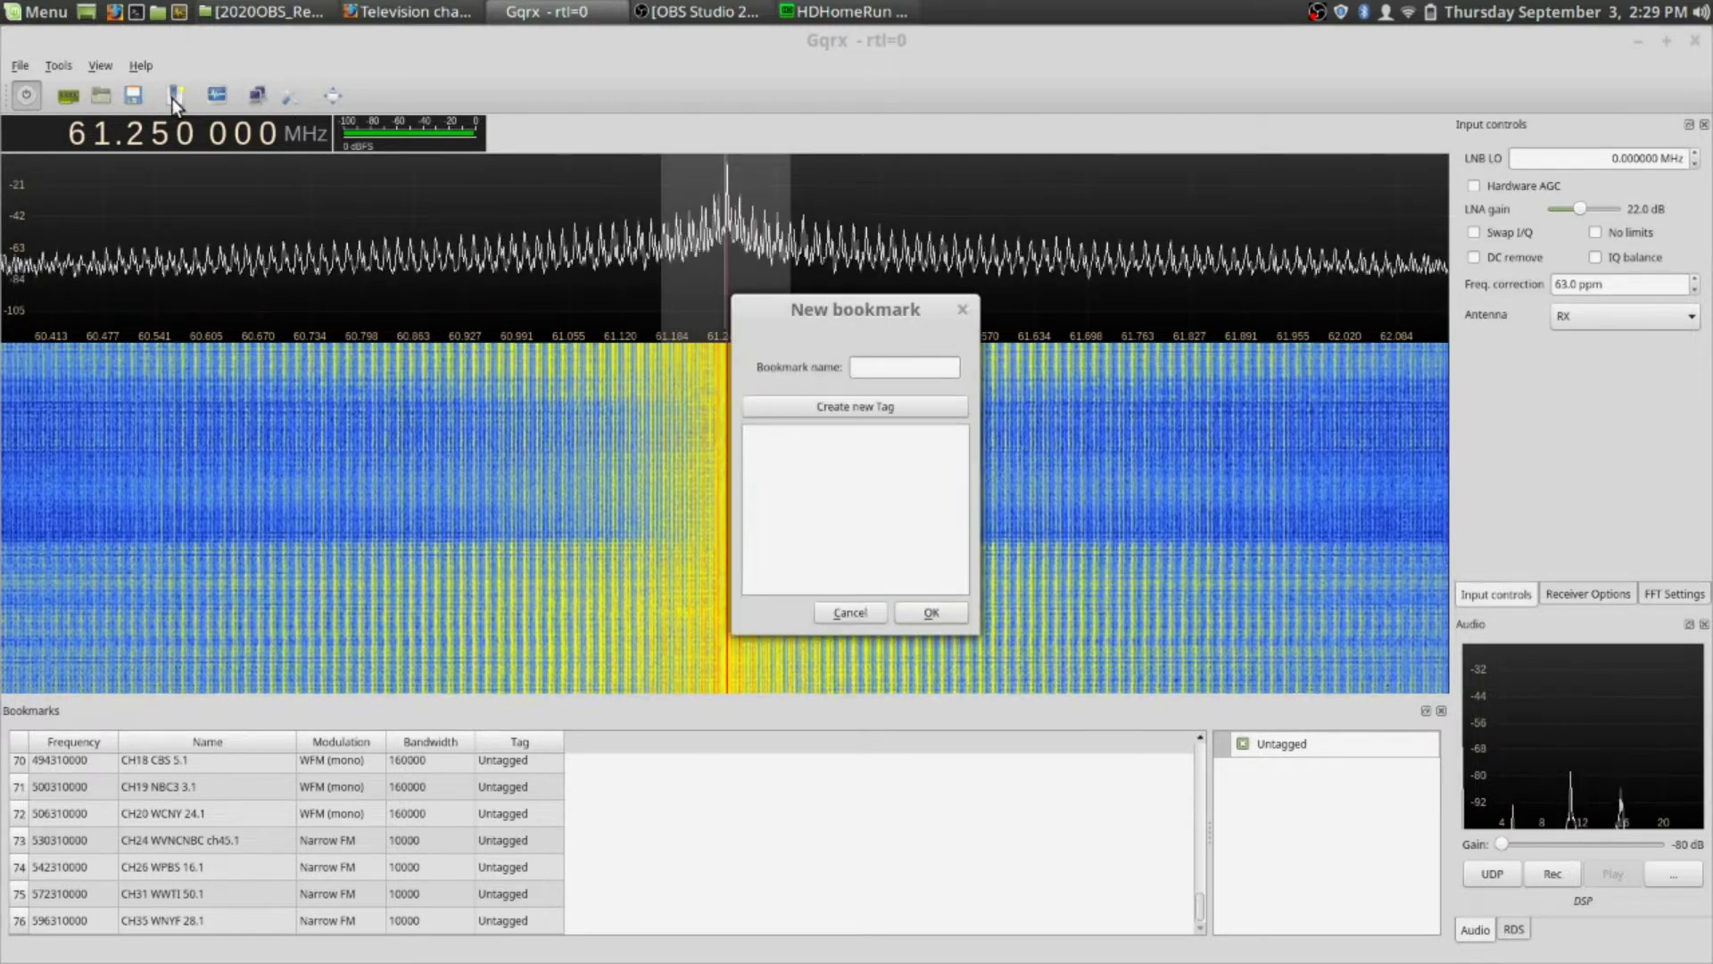
type("NT")
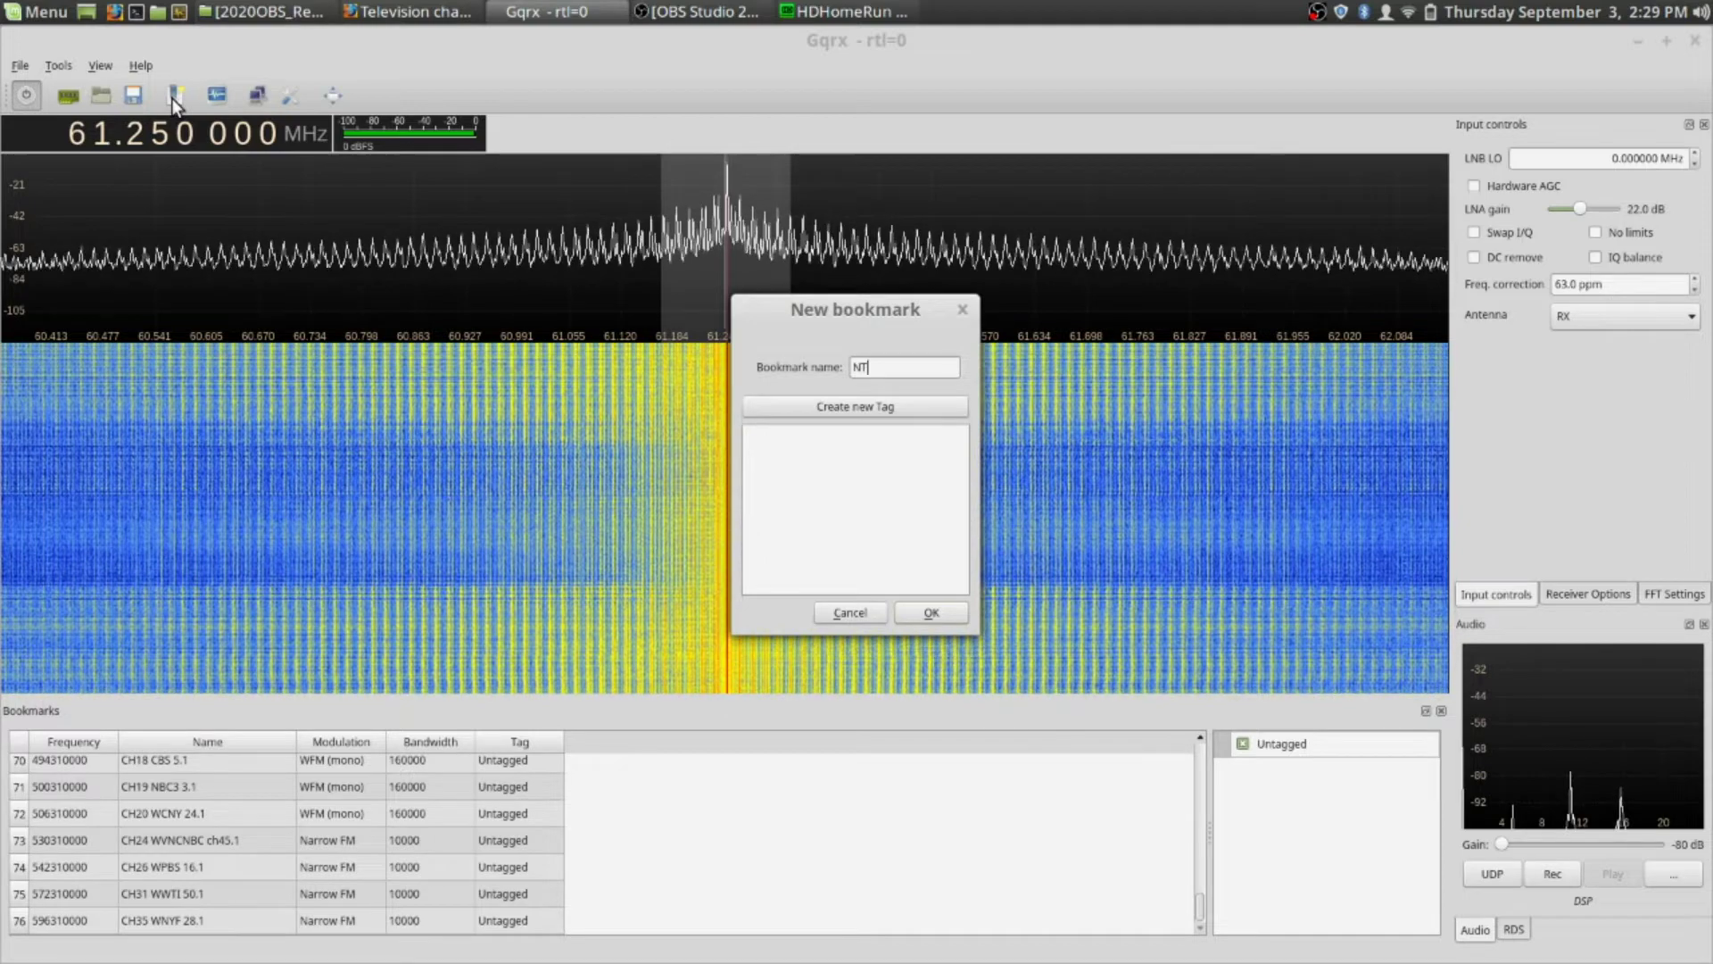
type("SC CH3")
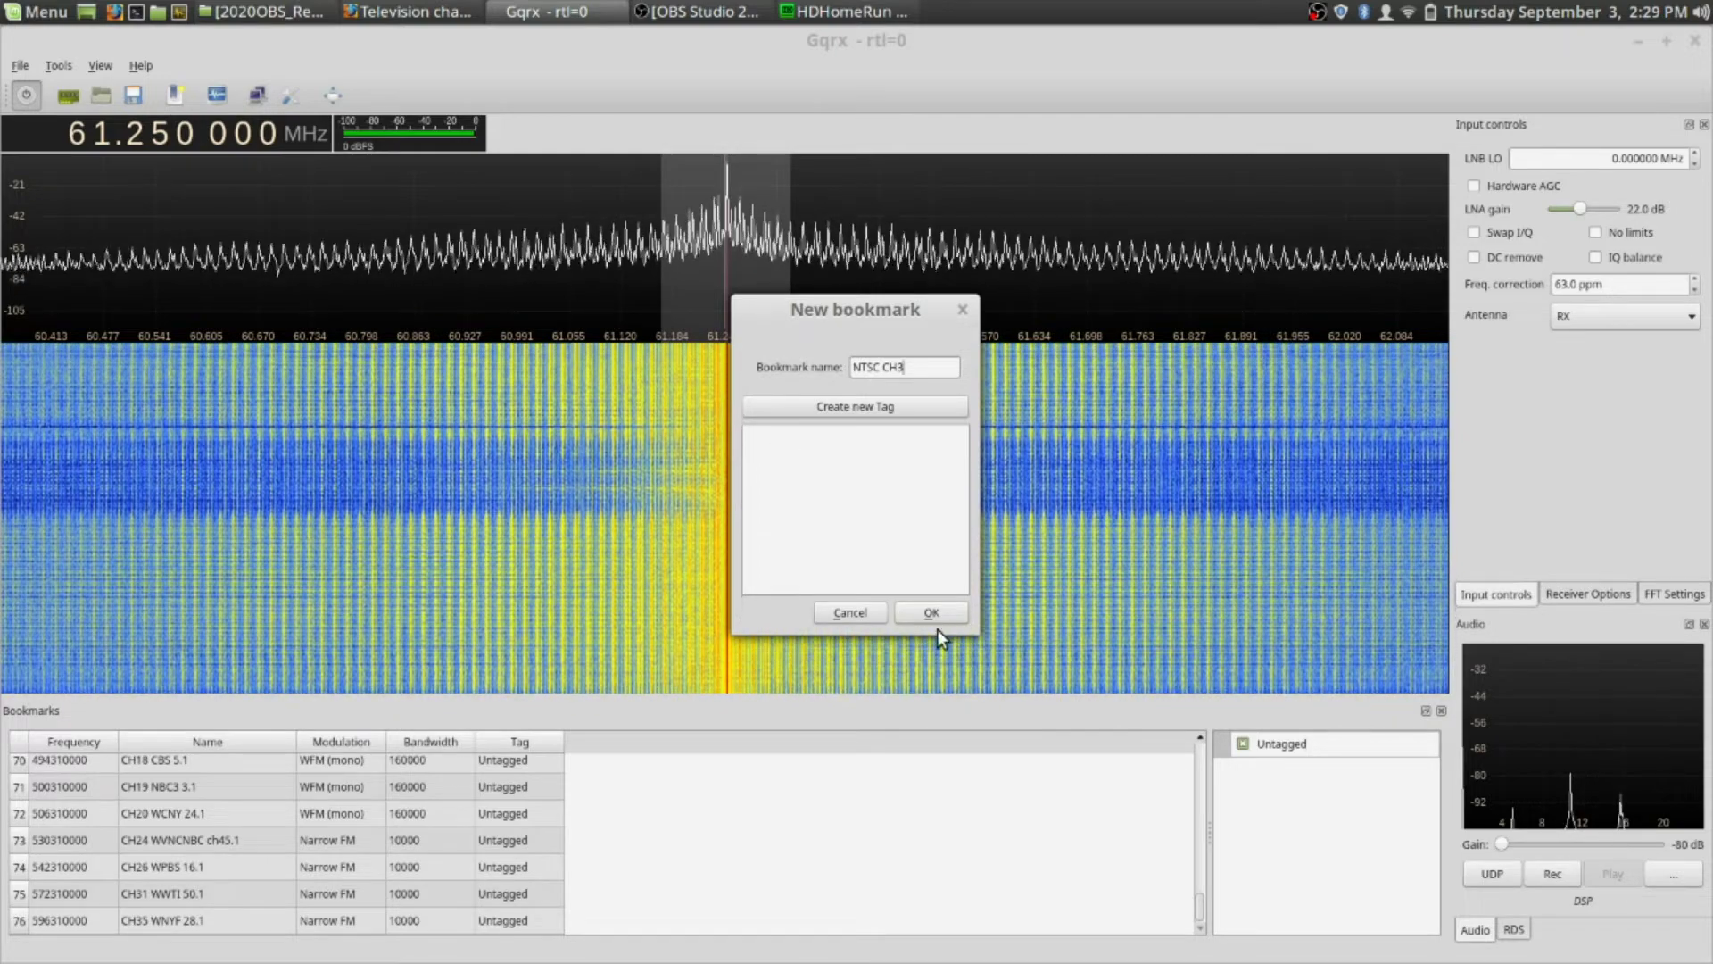
left_click(935, 613)
Tune through the UHF bookmarks CH17 WSYR 9.1, CH18 CBS 5.1, CH19 NBC3 3.1 and CH24 WVNCNBC ch45.1
double_click(151, 793)
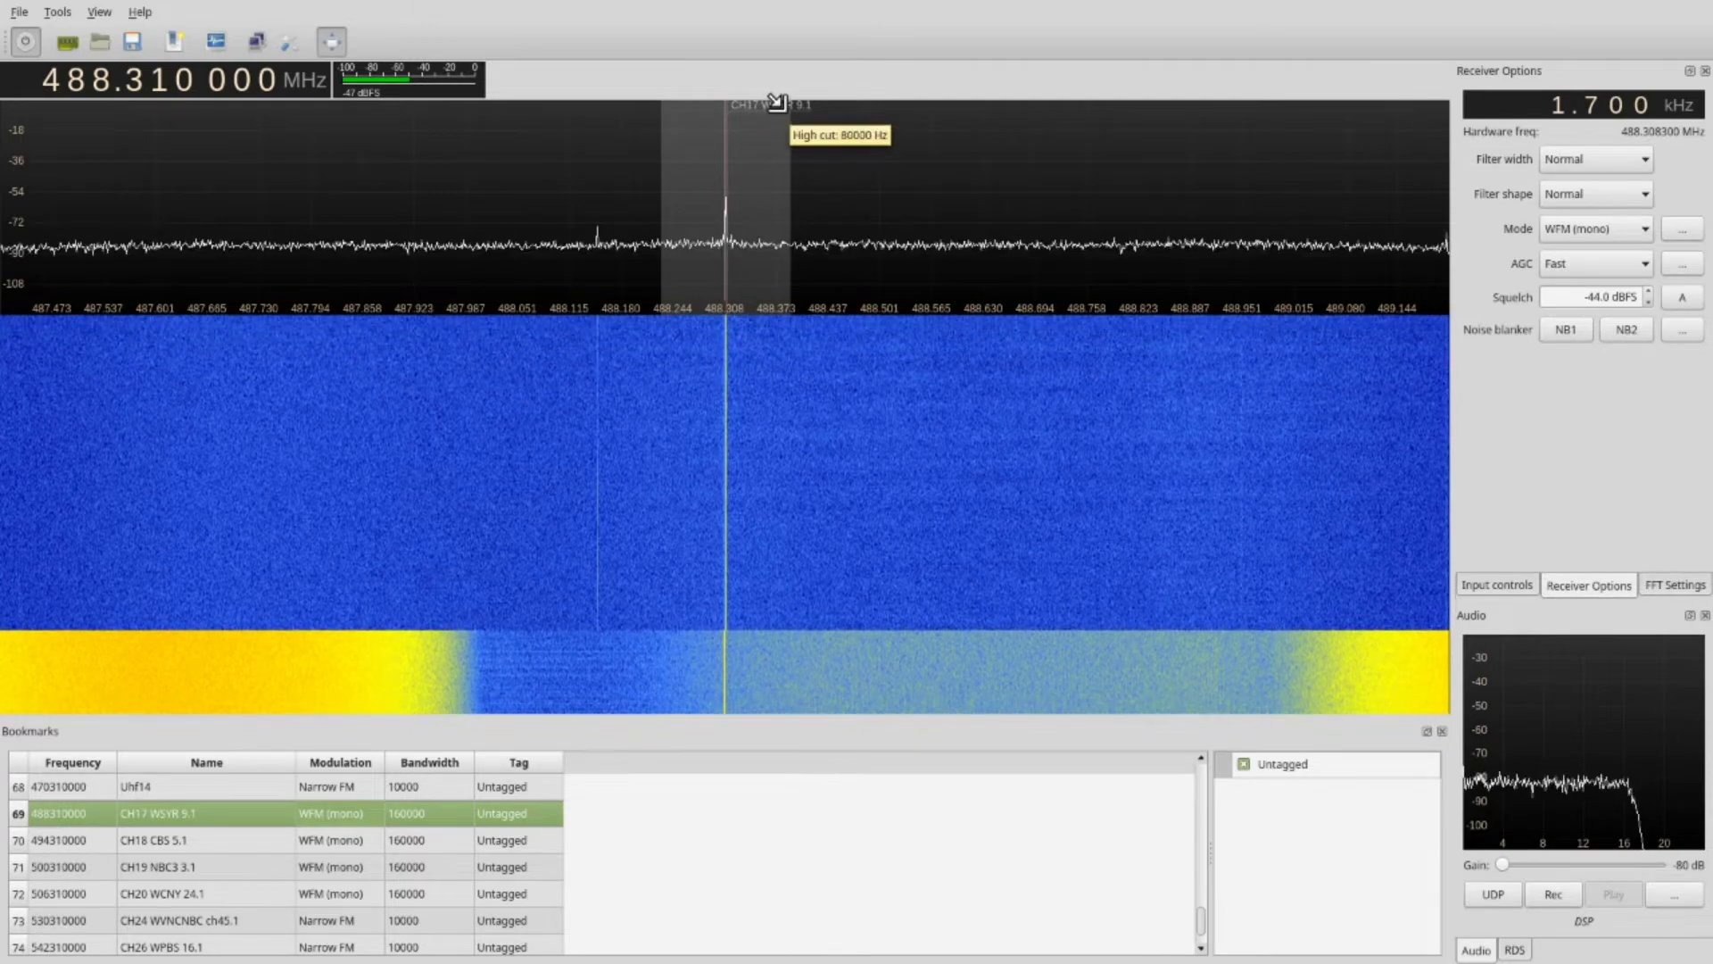
key("Down")
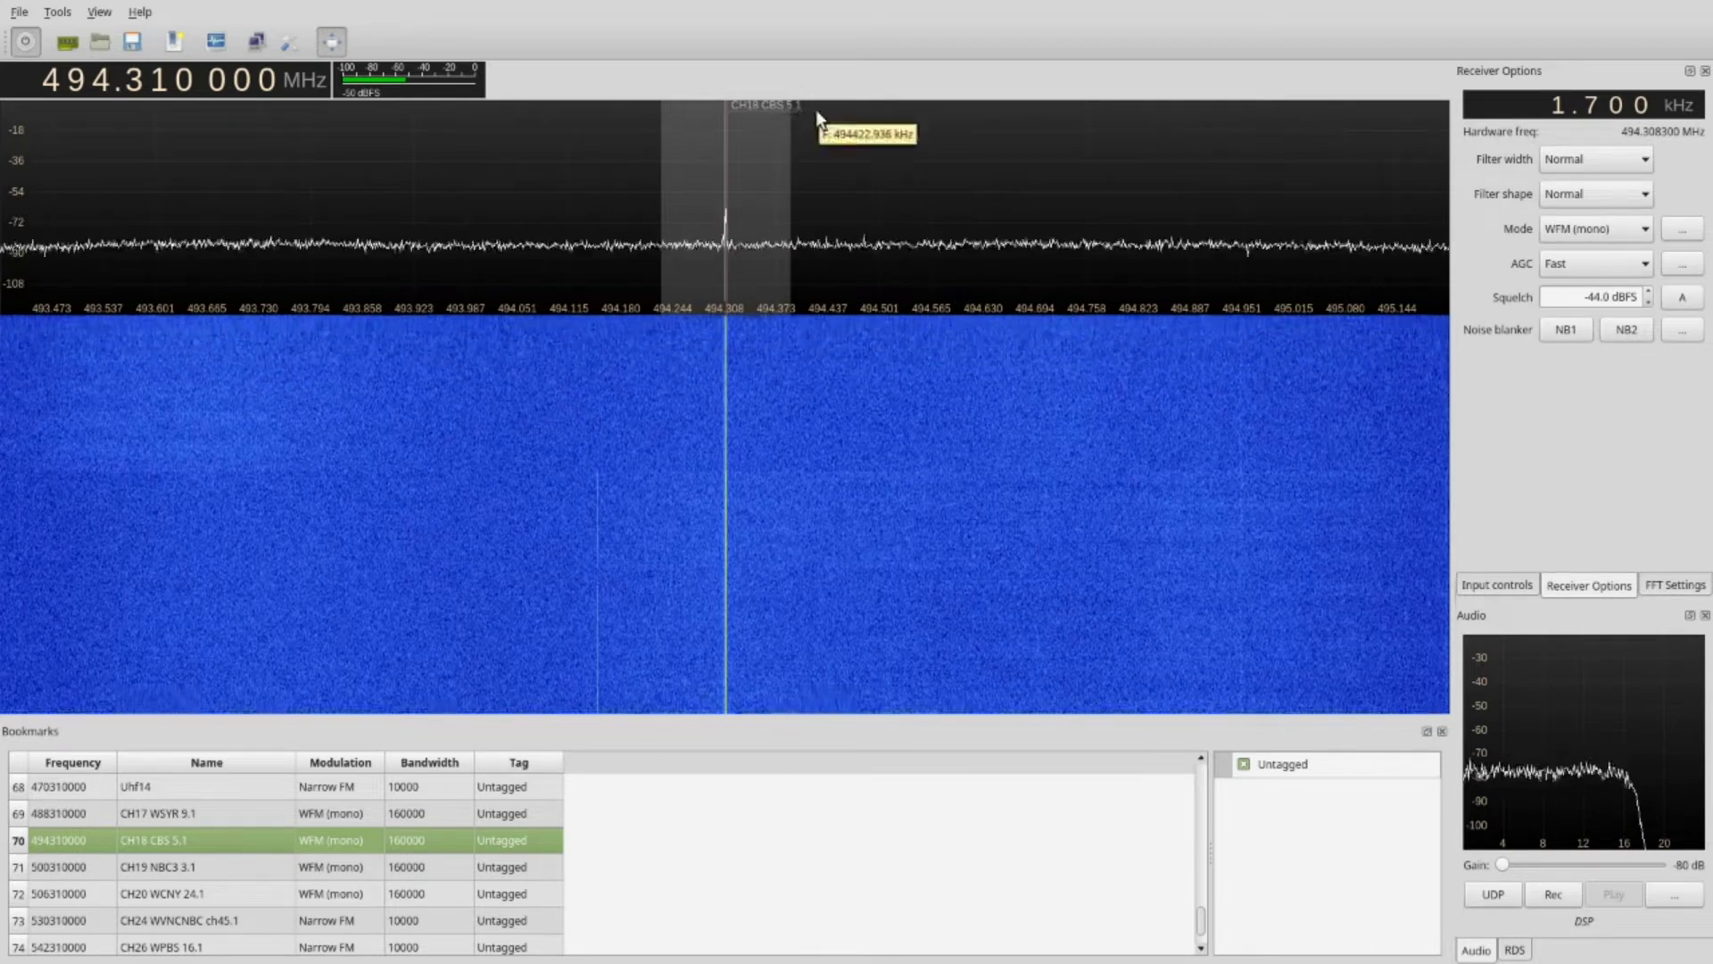
left_click(160, 867)
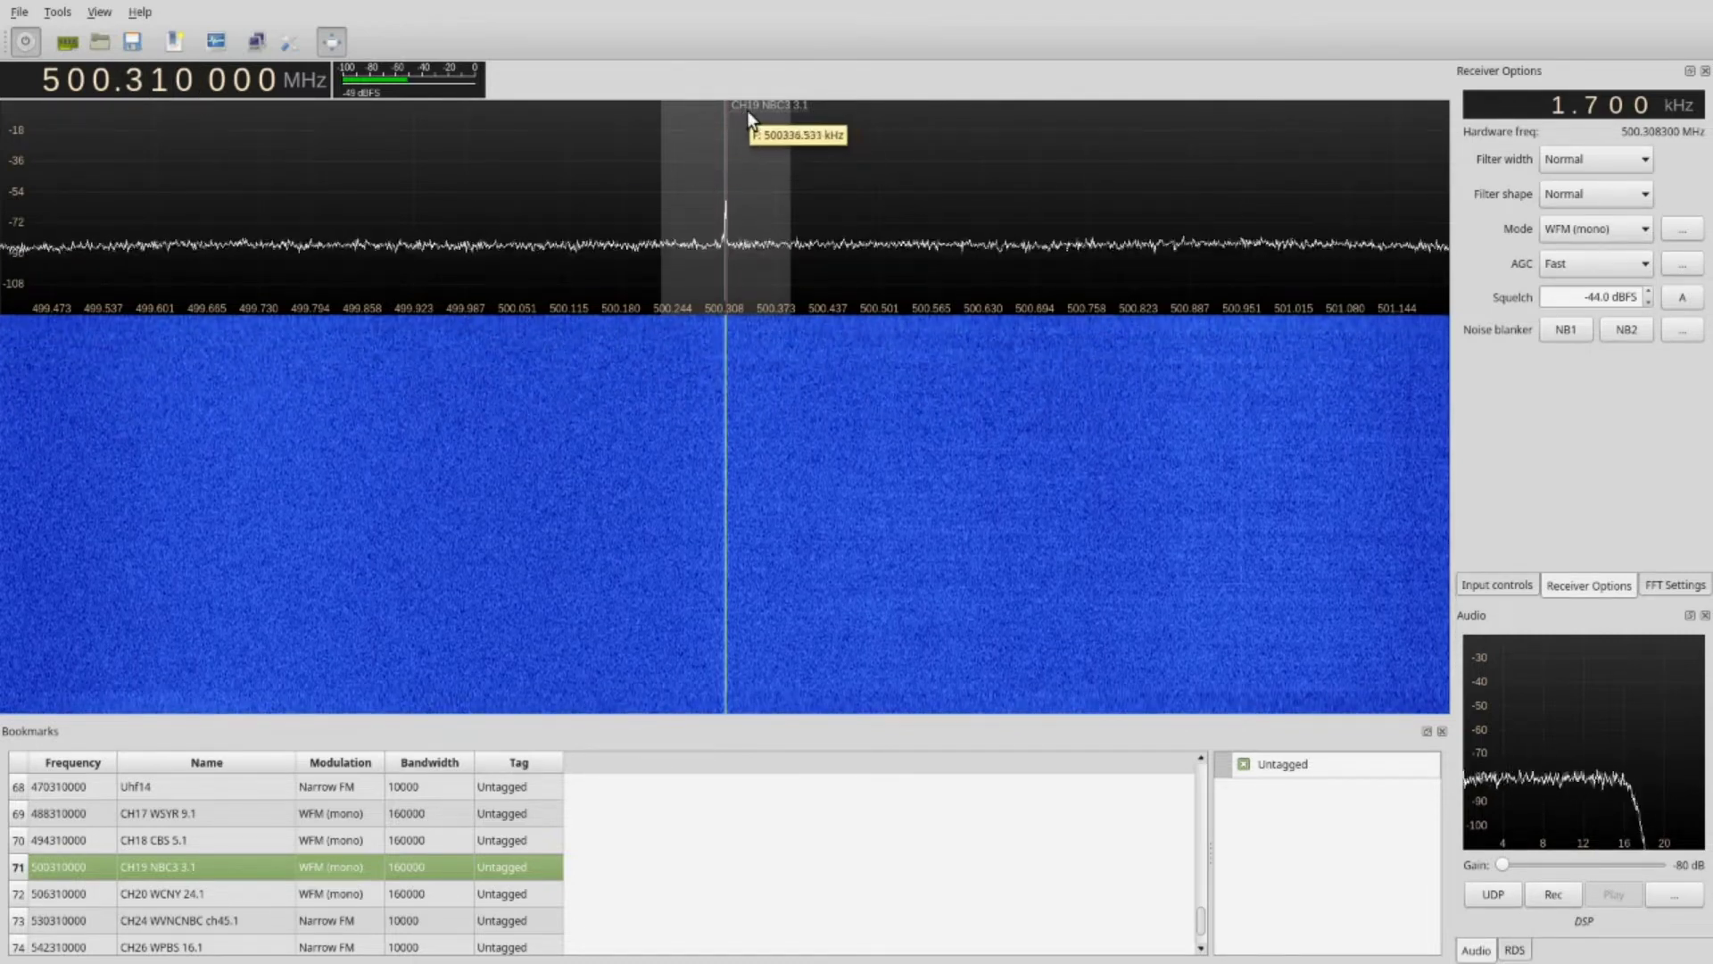
double_click(173, 920)
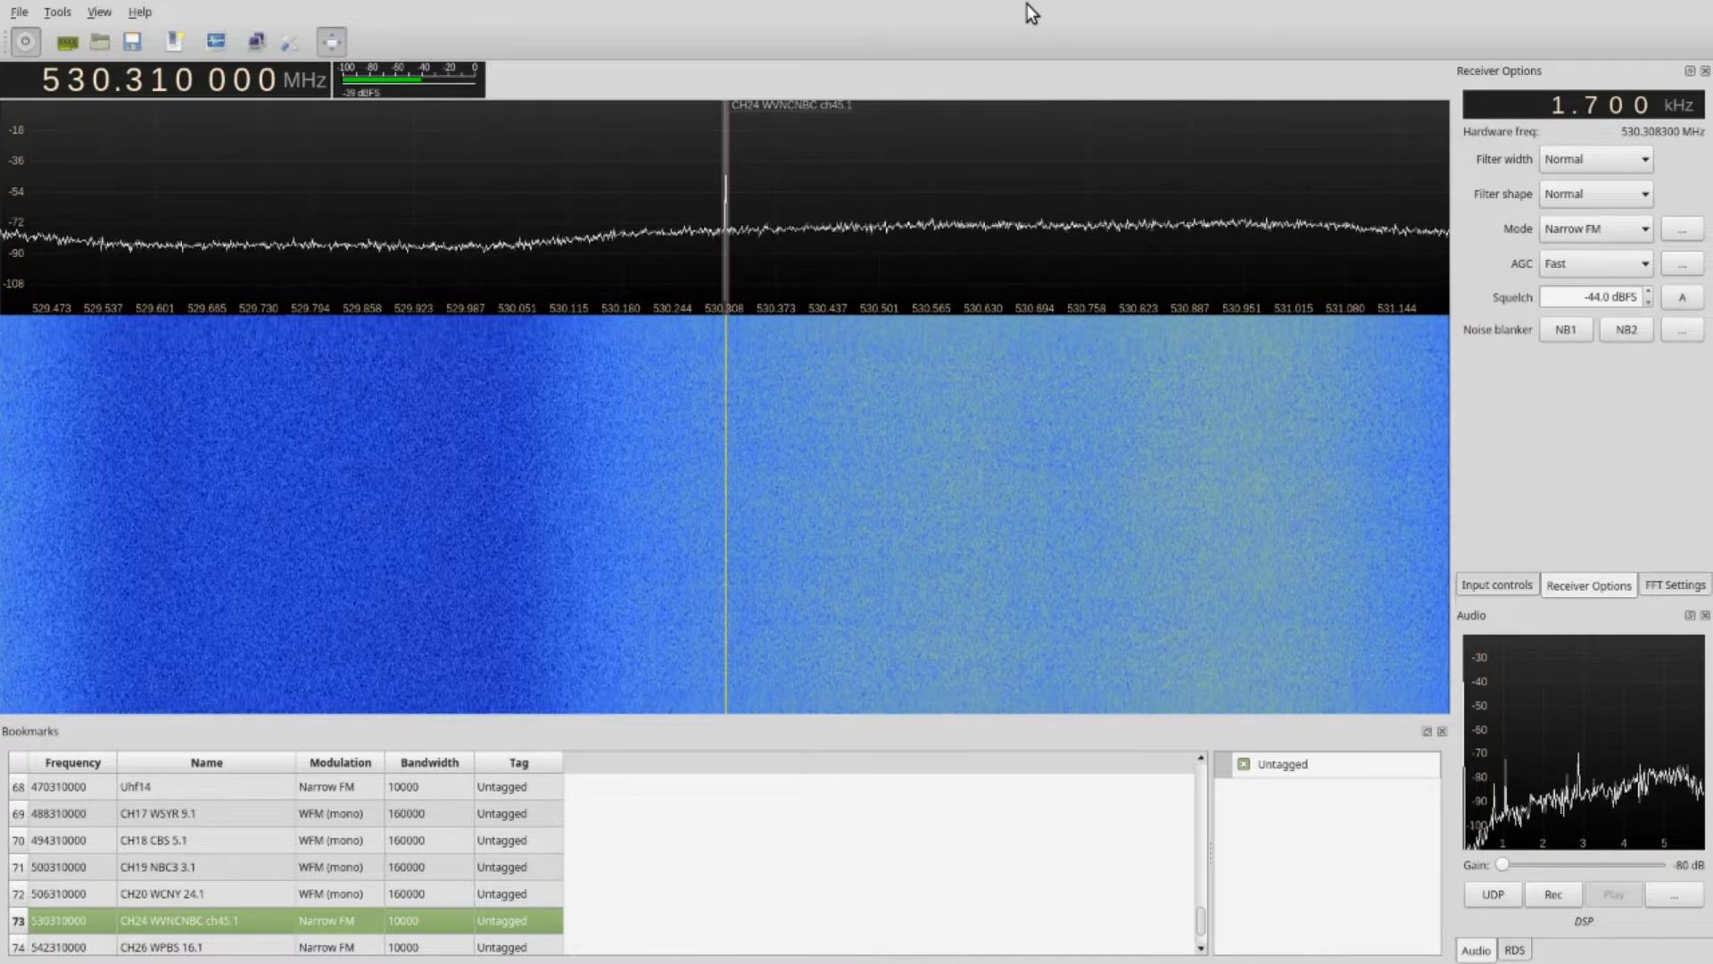
Leave full screen and launch HDHomeRun Config
key("F11")
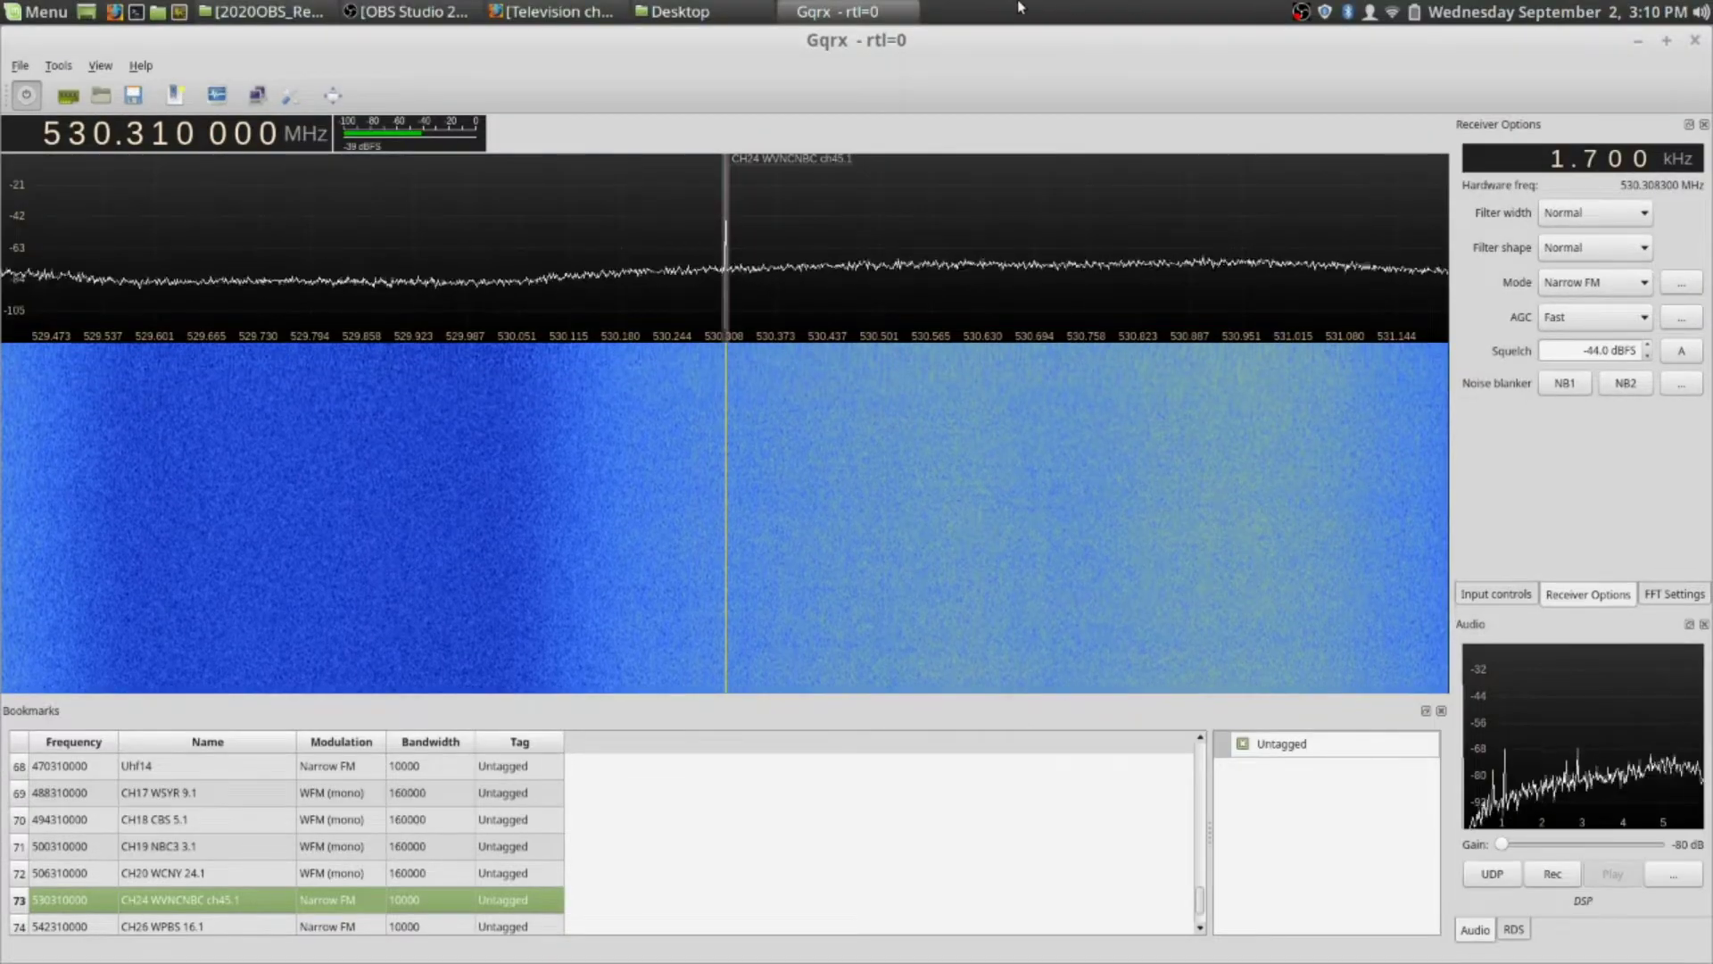
left_click(17, 14)
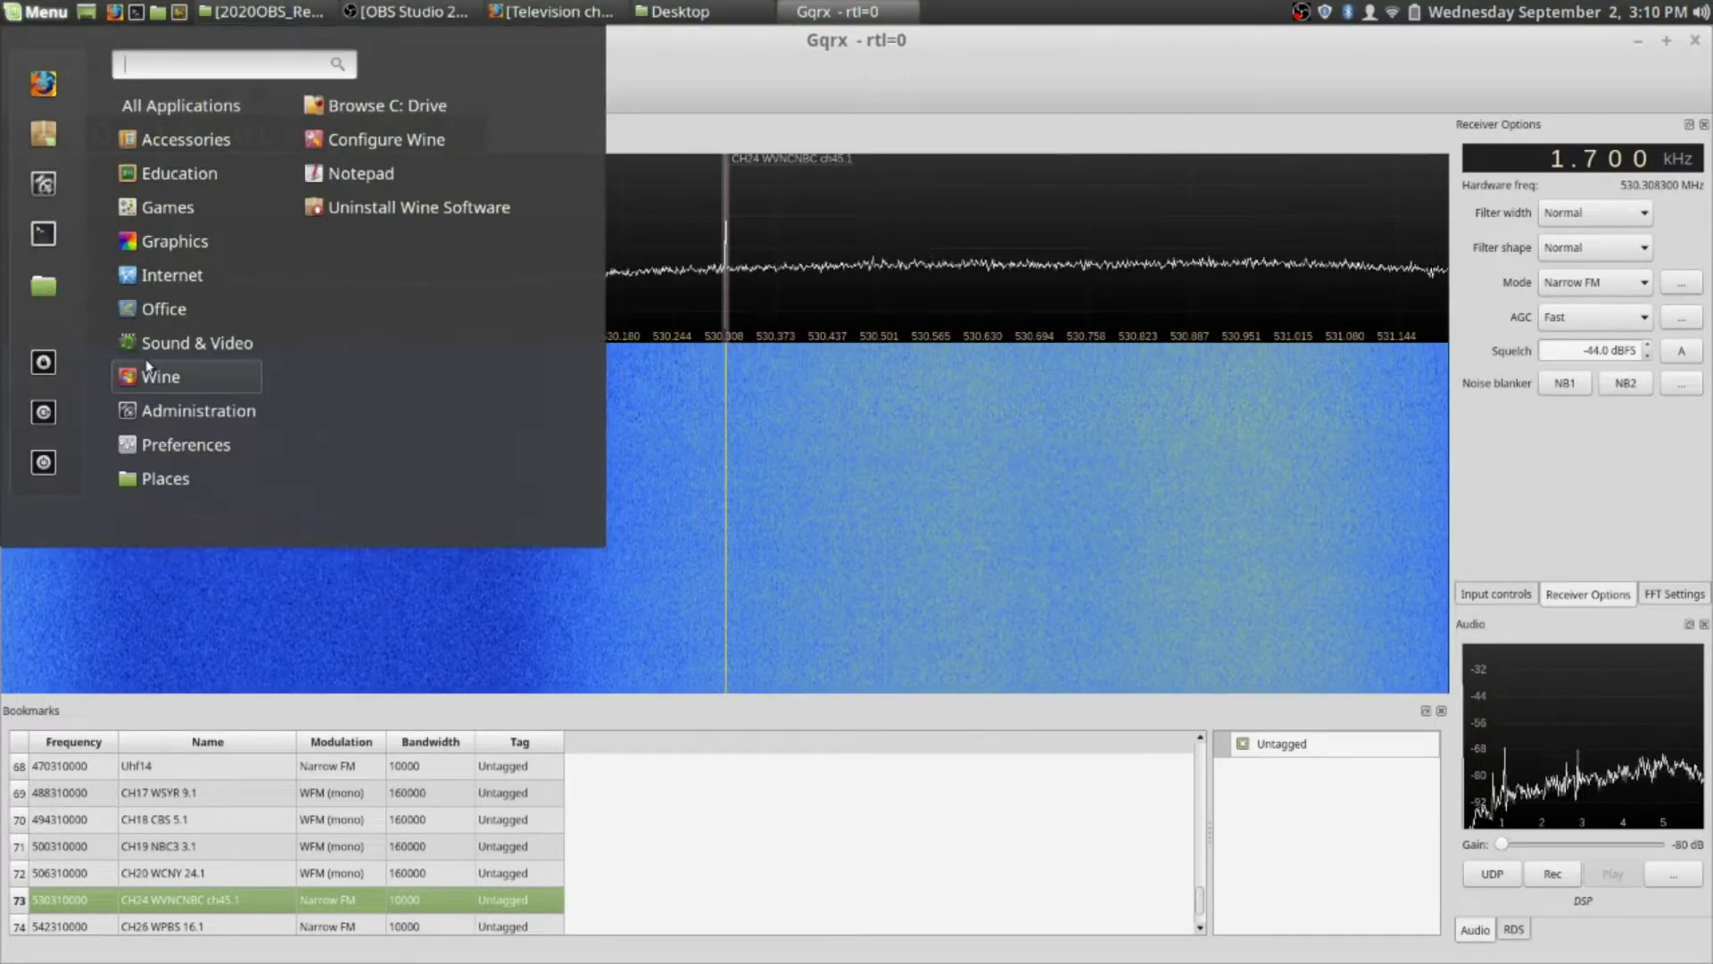
mouse_move(170, 349)
left_click(382, 275)
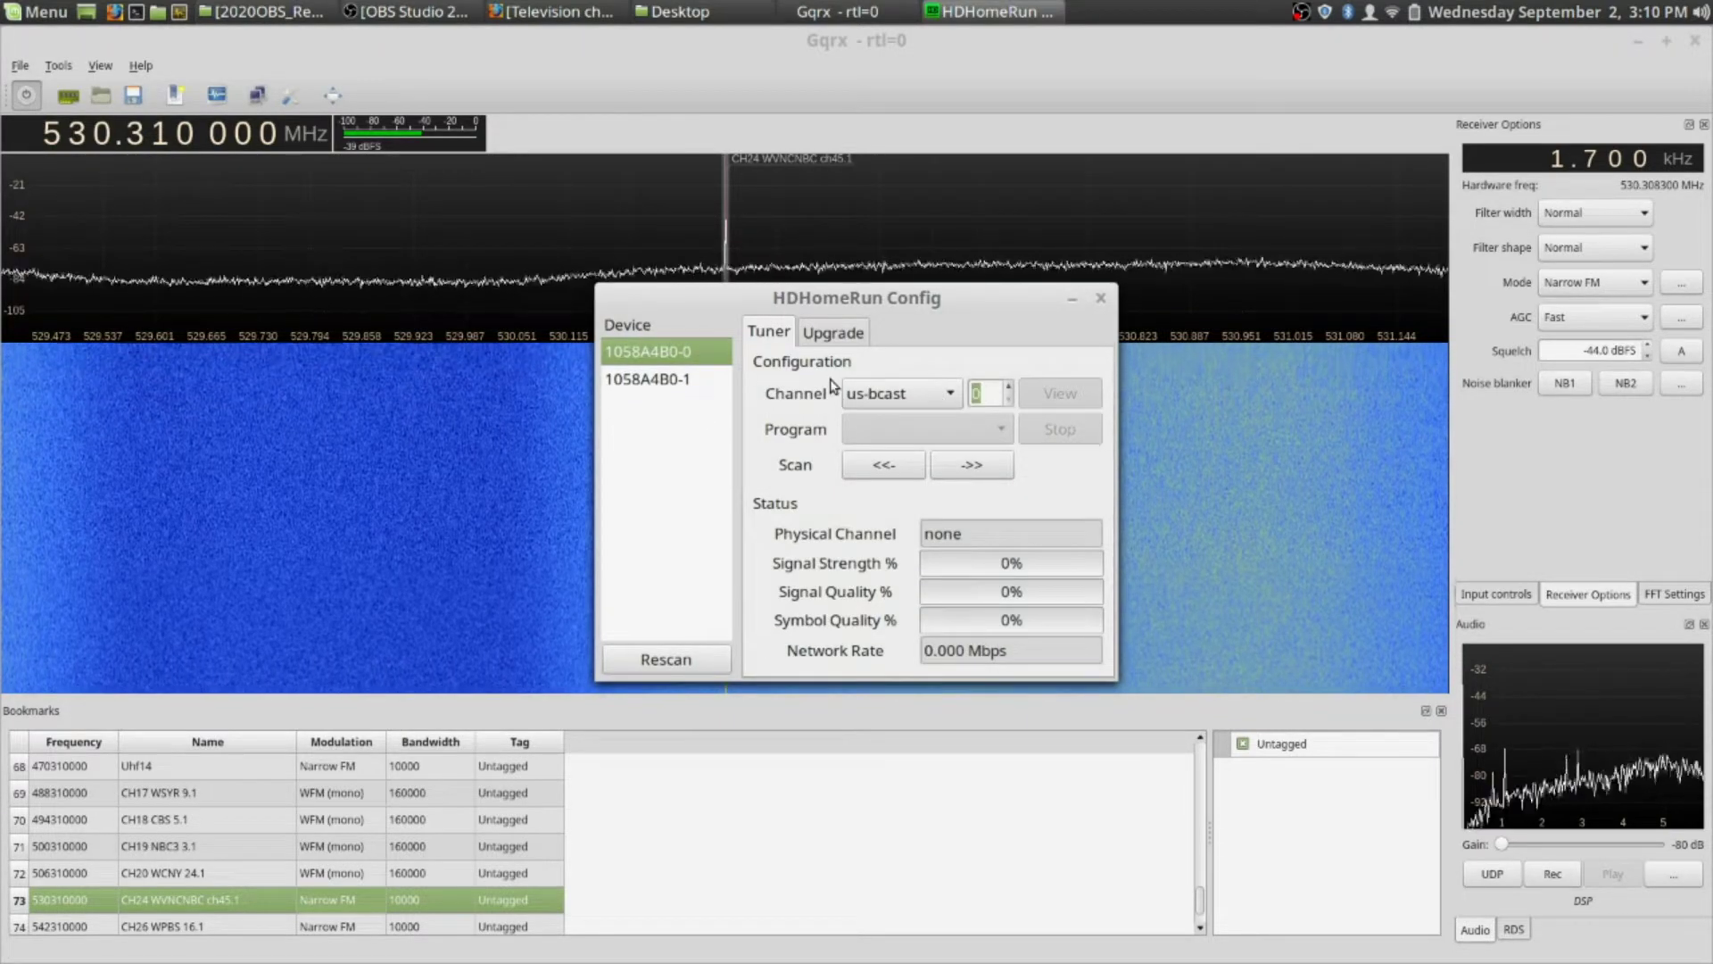
Tune the HDHomeRun tuner to us-bcast channel 24 and list its programs
type("24")
key("Return")
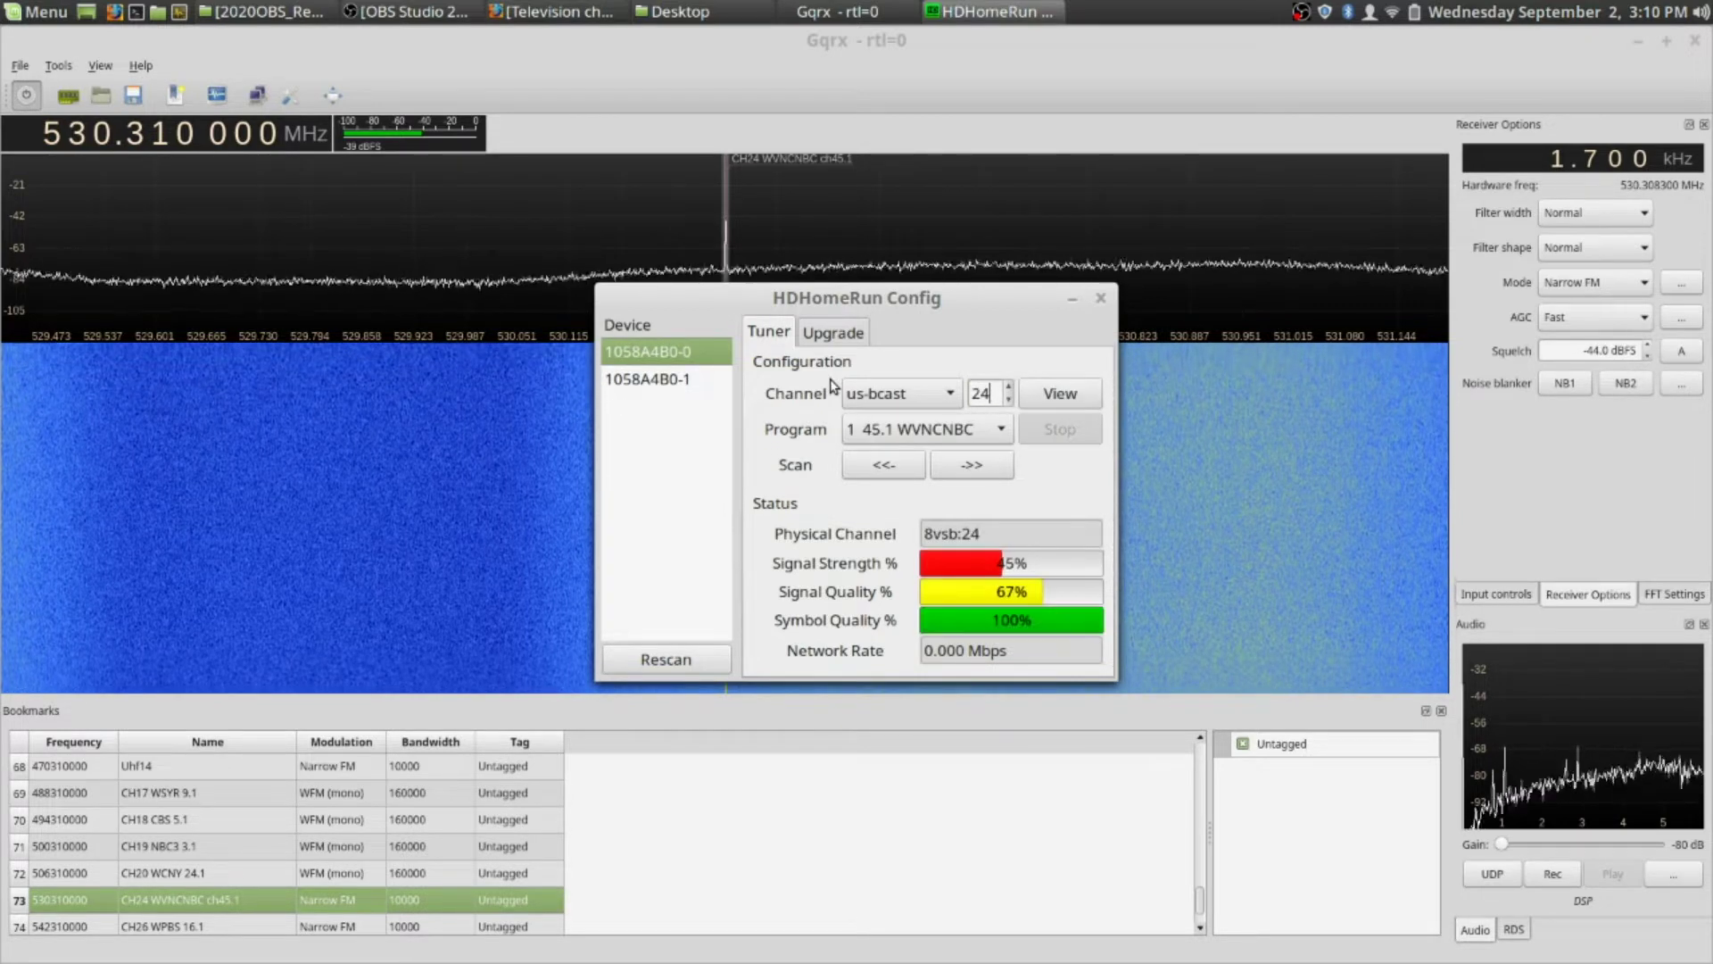
left_click(946, 432)
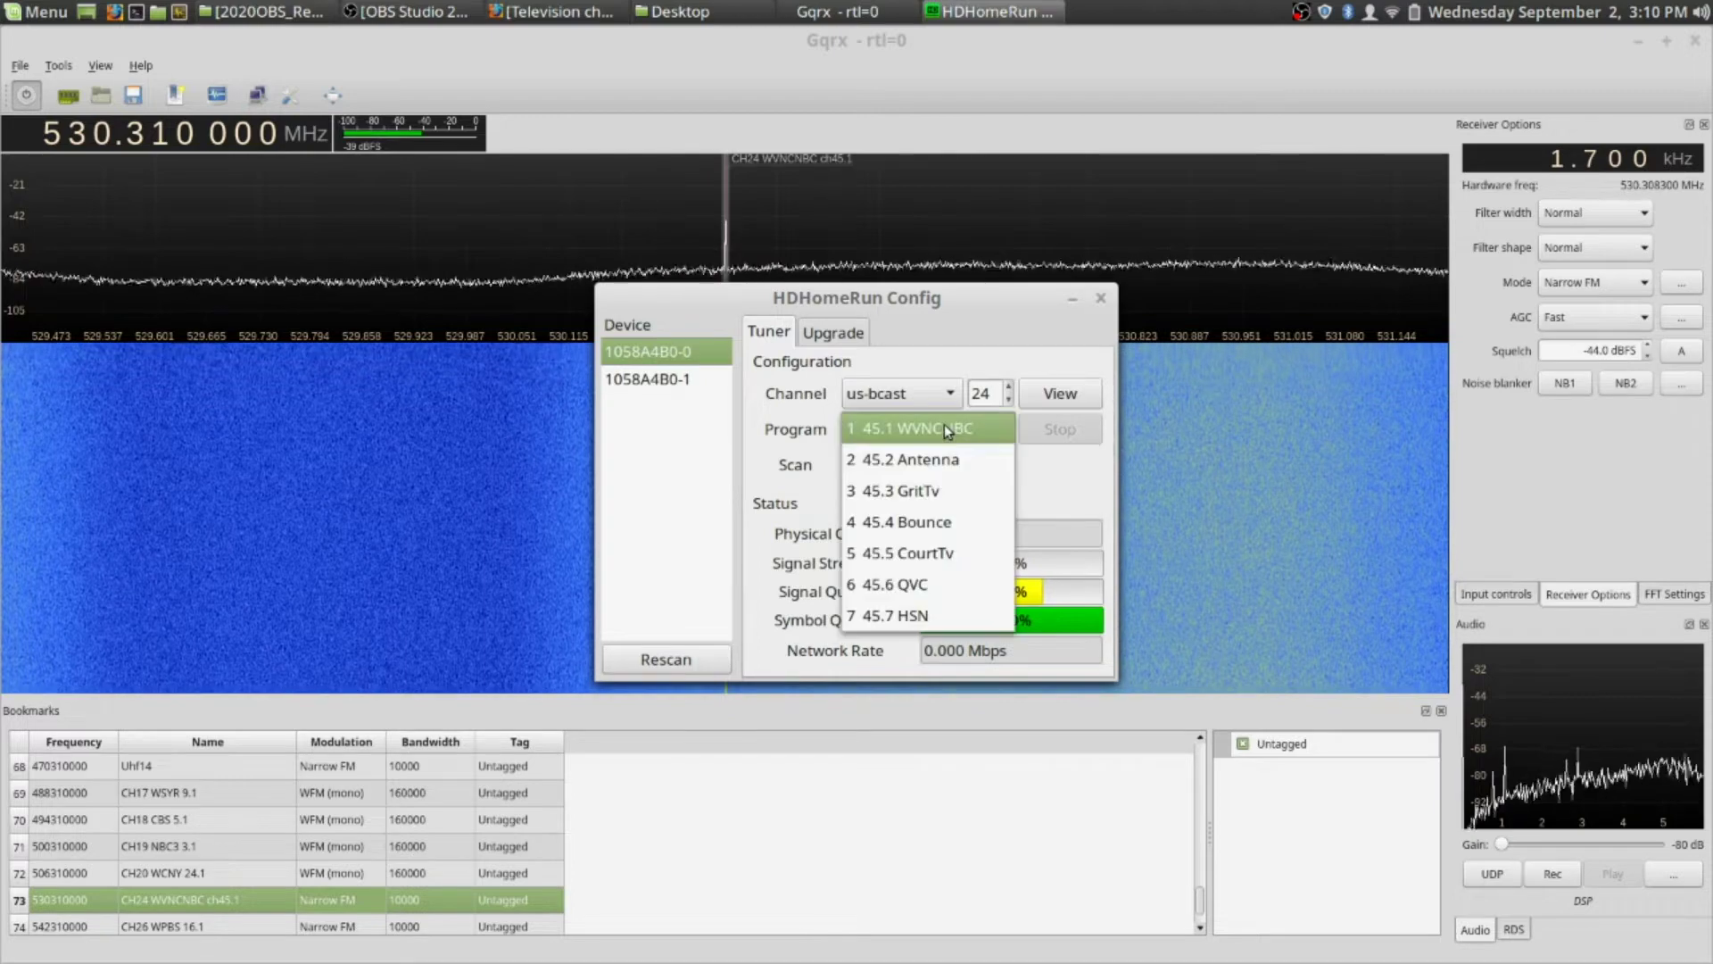
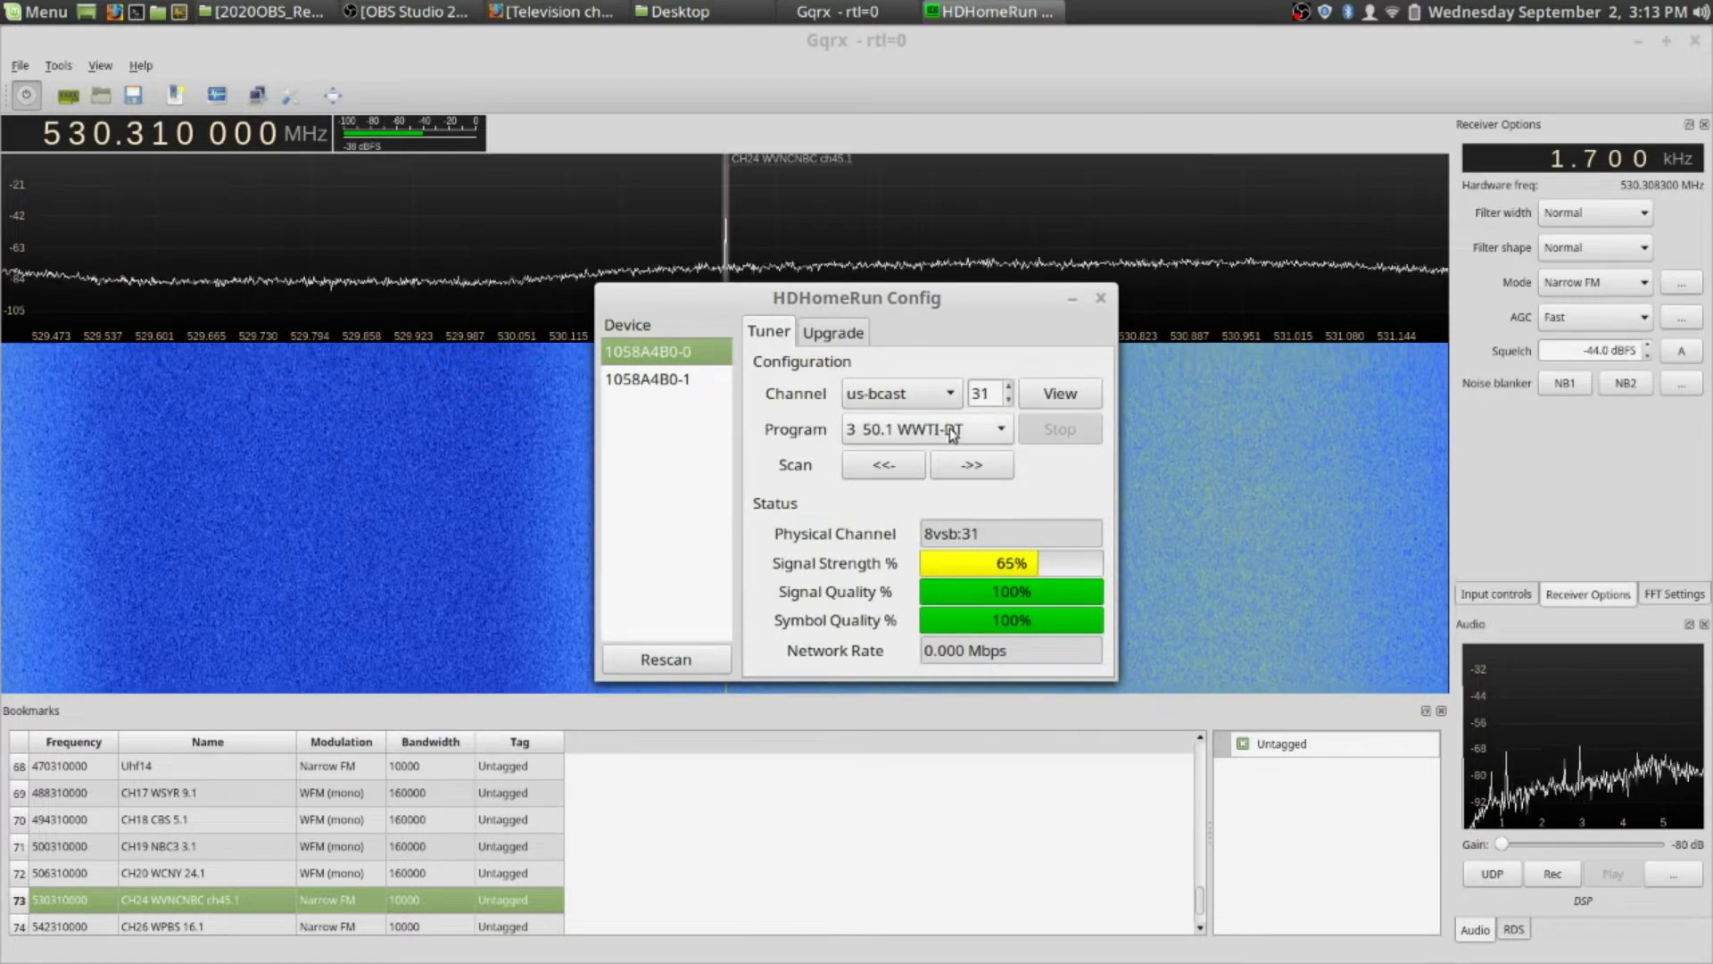
Check the programs on channel 31 and scan down through channels 26 and 24, listing the programs on channel 24
left_click(977, 433)
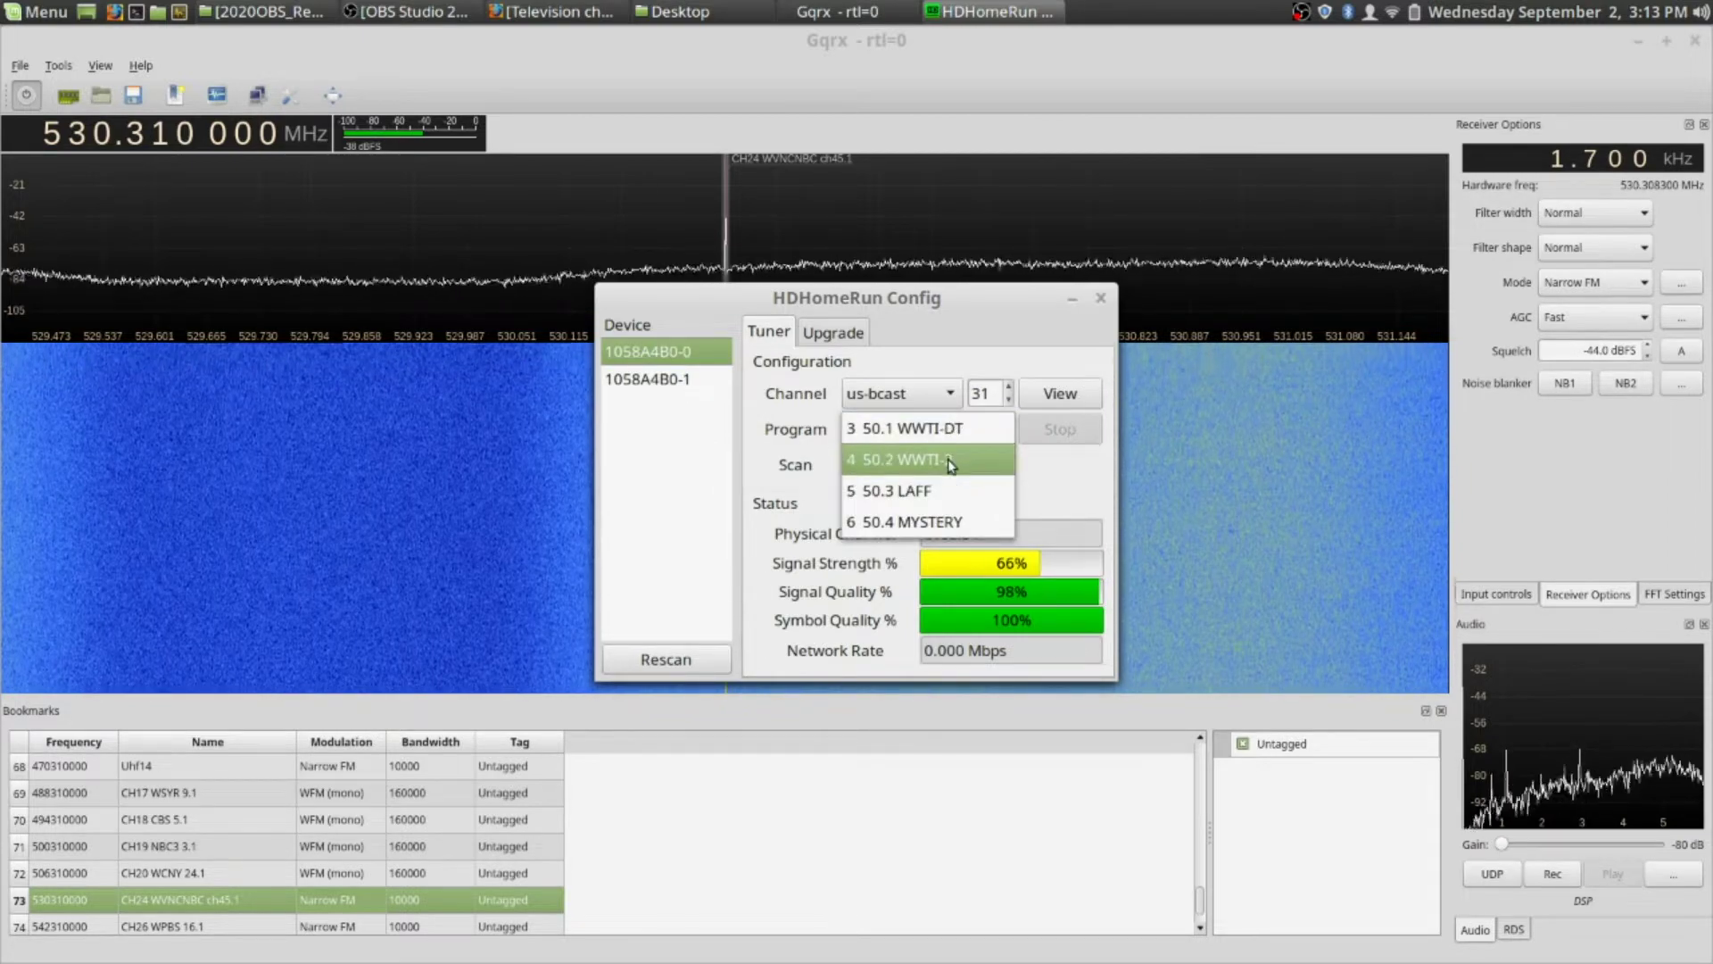
left_click(1044, 502)
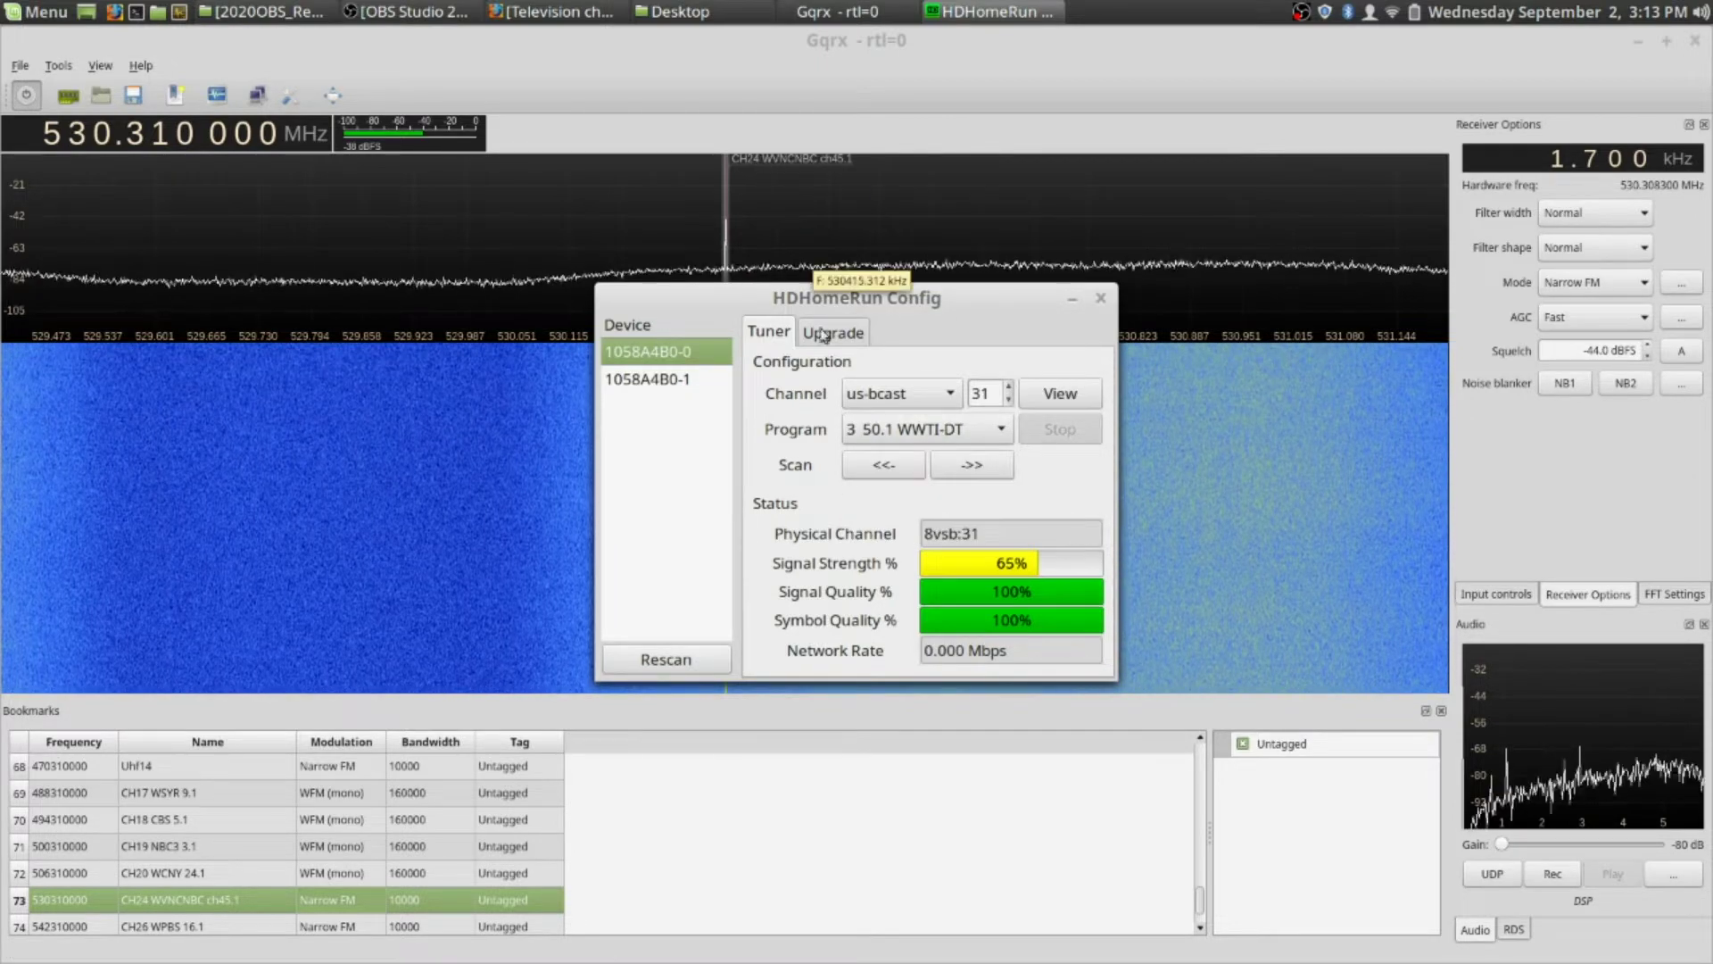
left_click(884, 464)
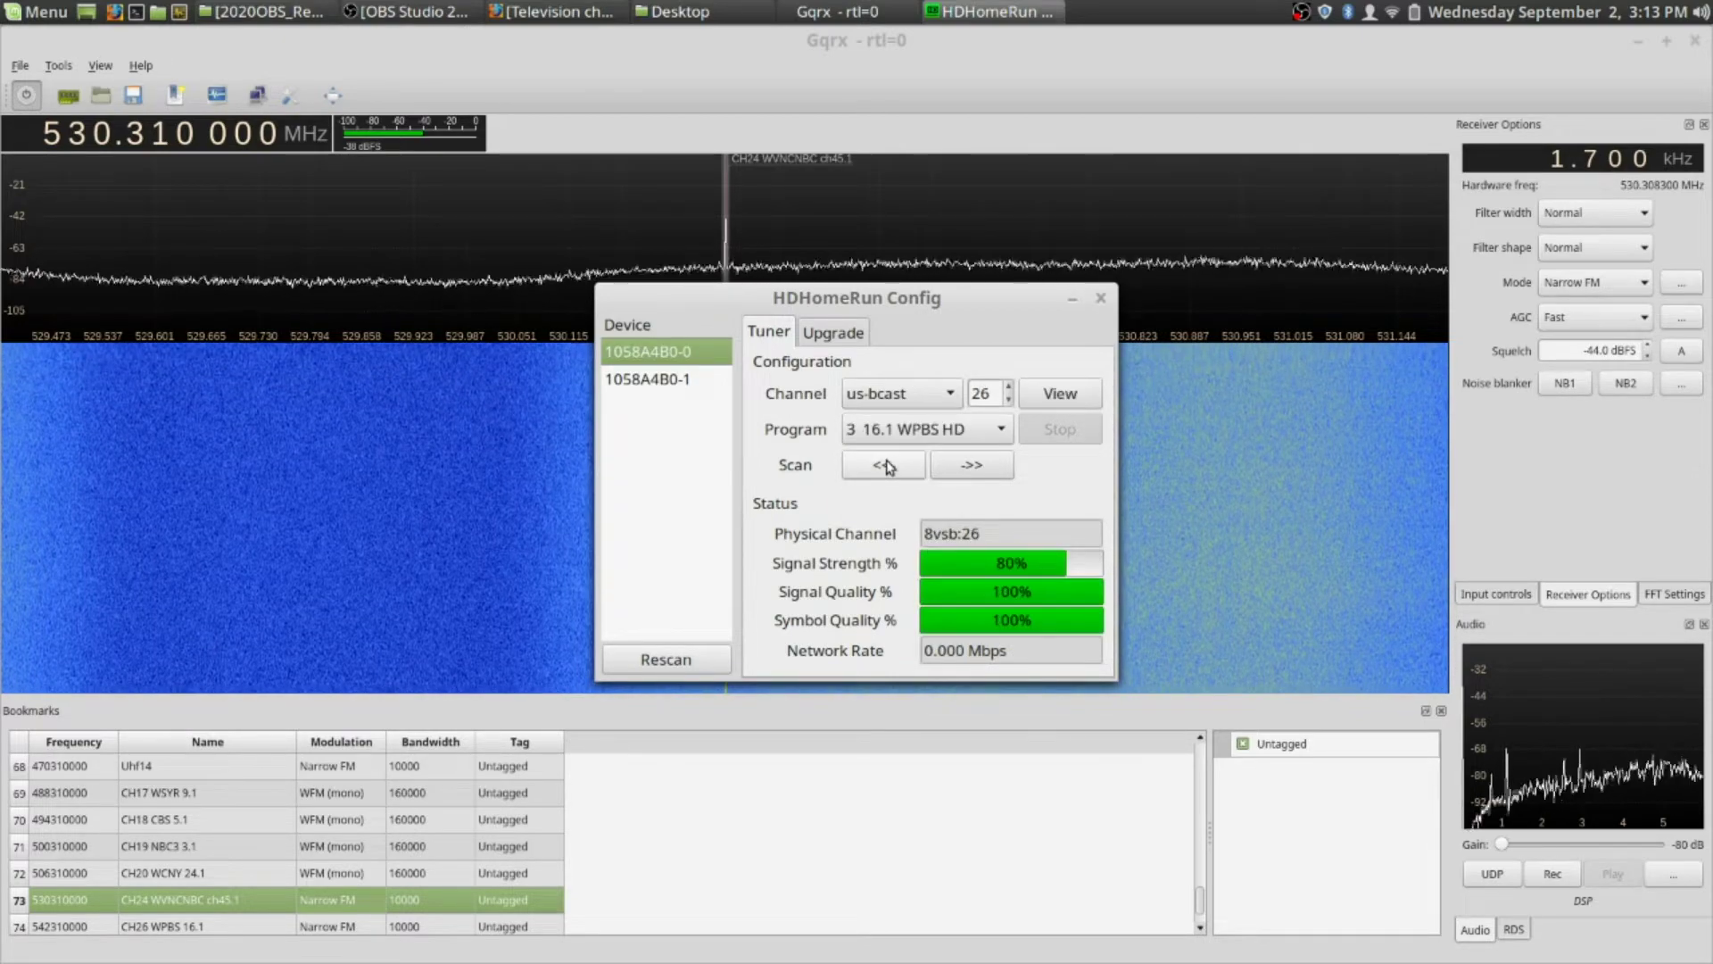
left_click(926, 427)
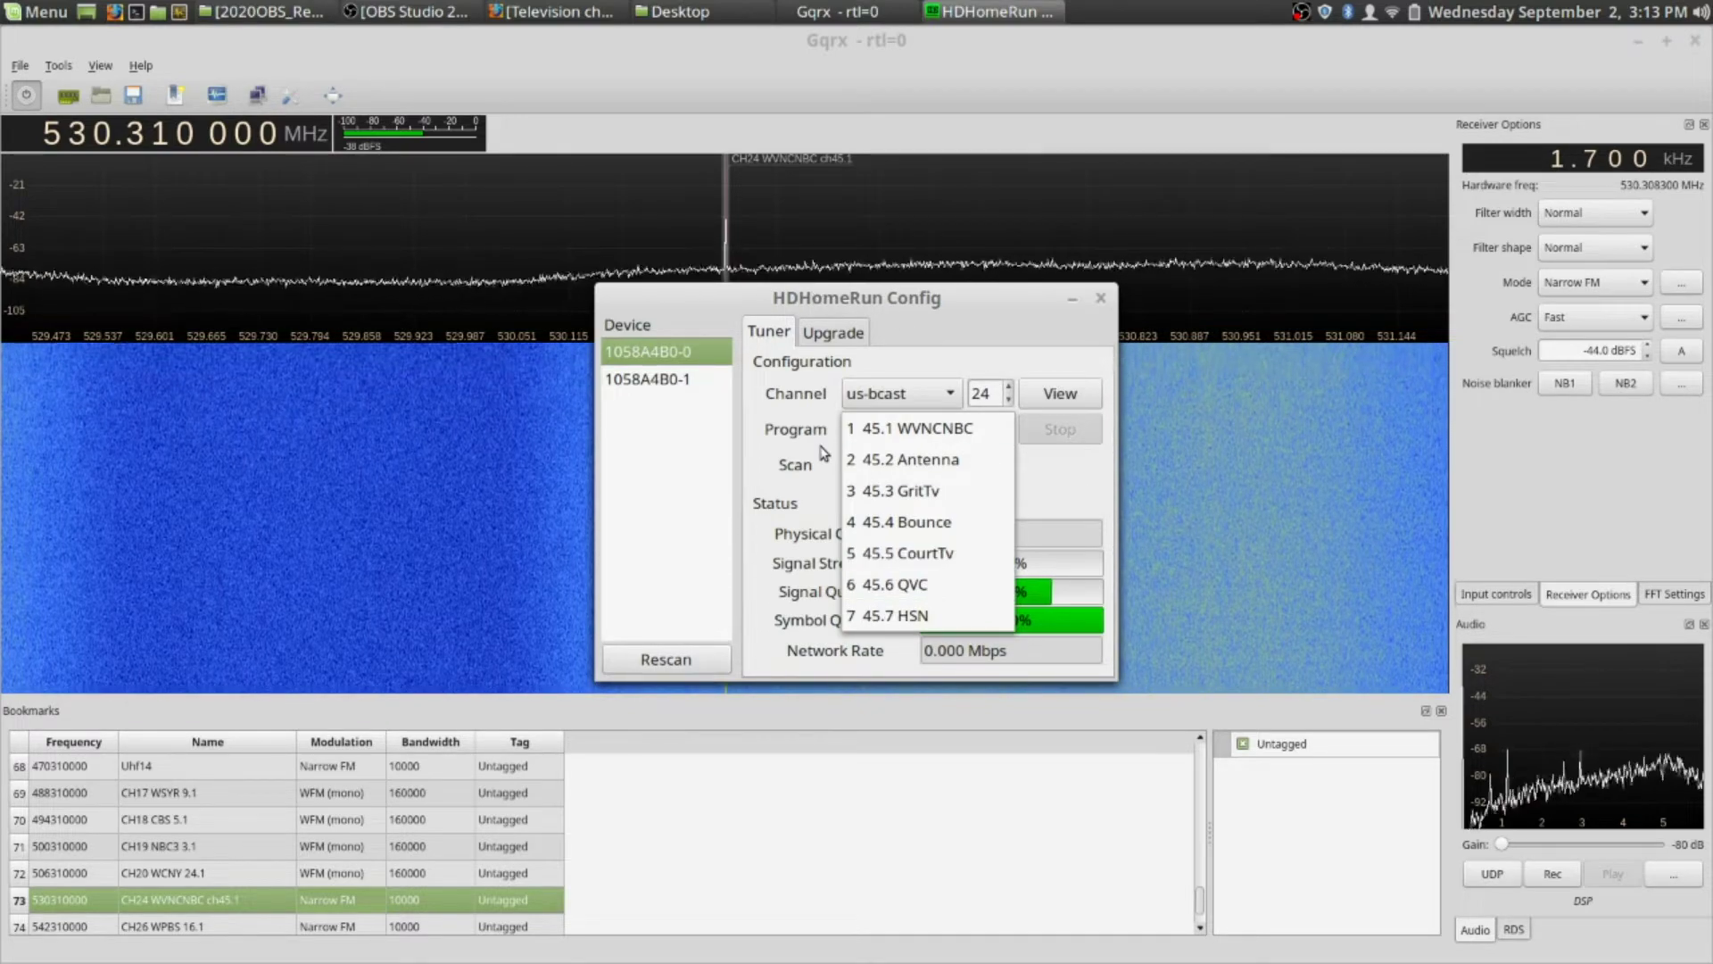
left_click(859, 337)
Minimize HDHomeRun Config and tune Gqrx through the bookmarks CH26 WPBS 16.1, CH31 WWTI 50.1 and CH35 WNYF 28.1
left_click_drag(898, 298, 924, 512)
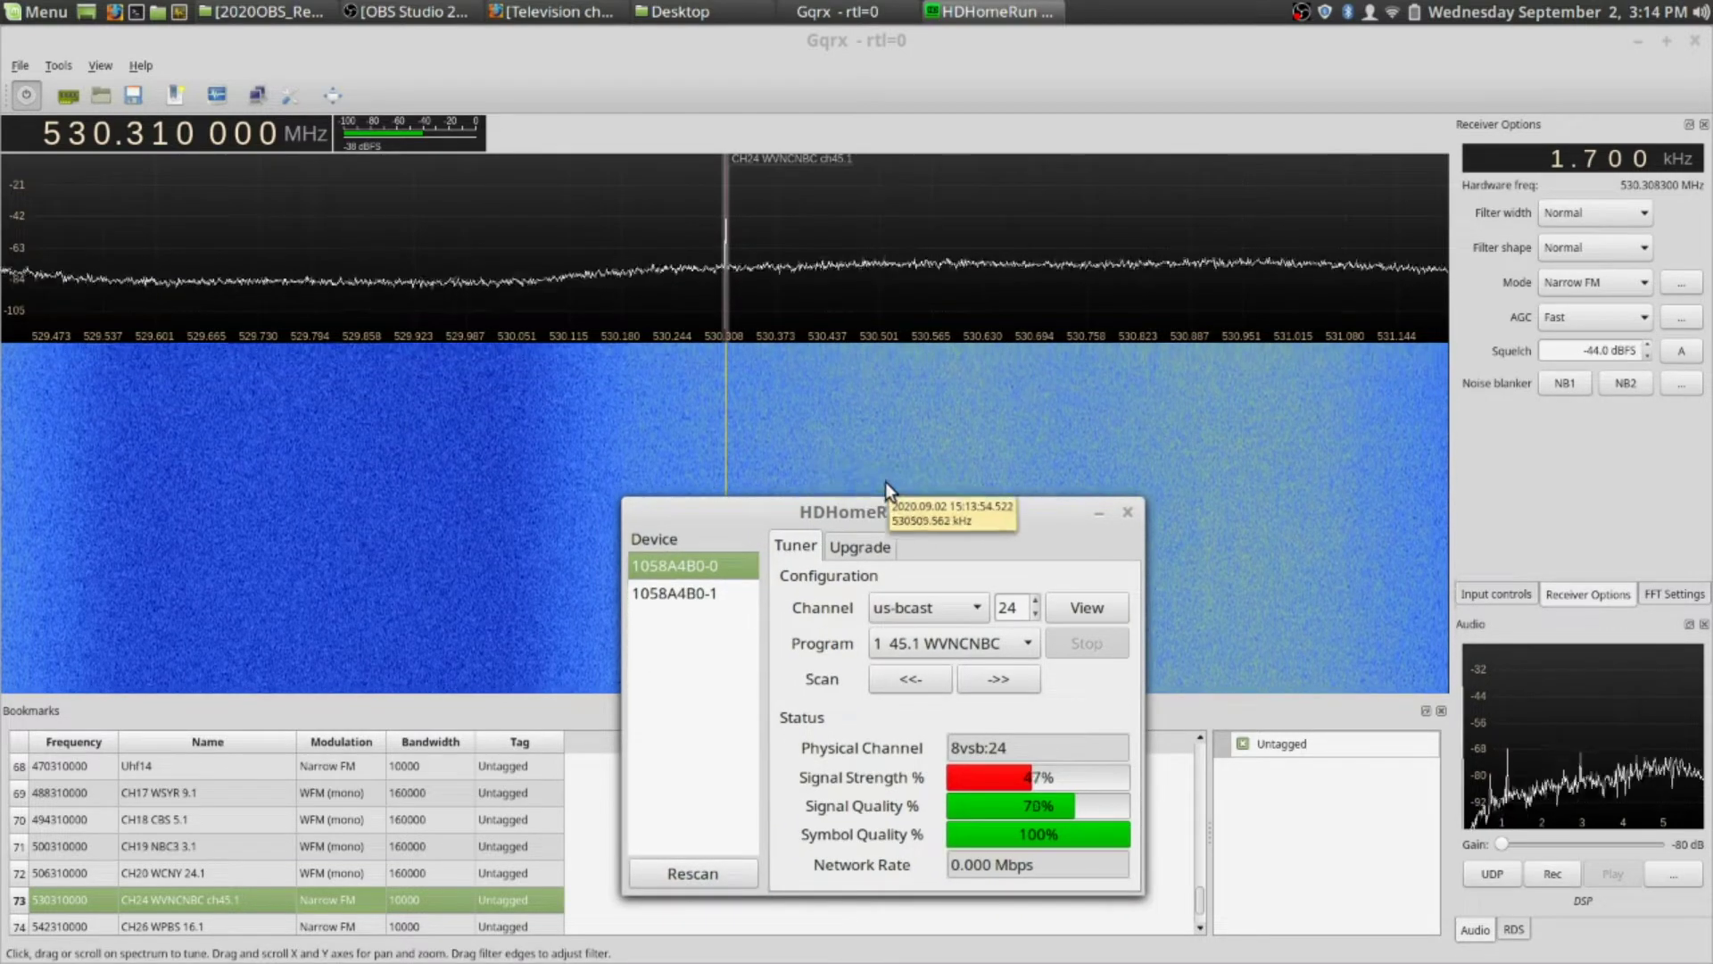
left_click(1099, 513)
double_click(174, 924)
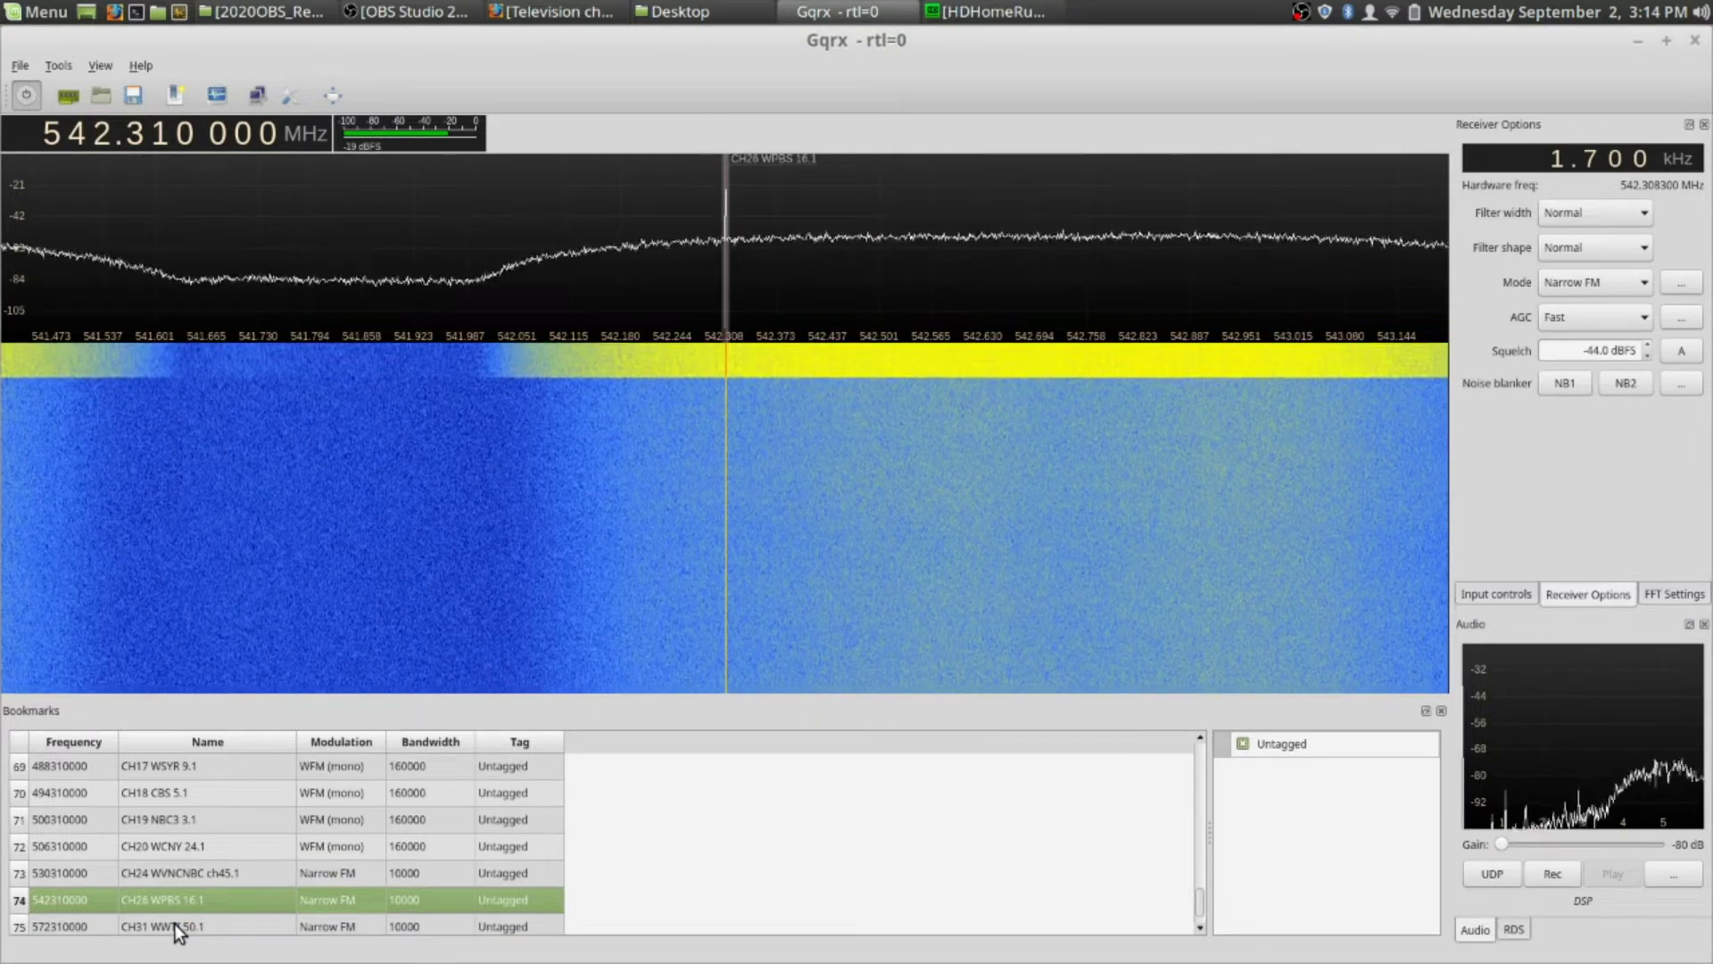
double_click(174, 923)
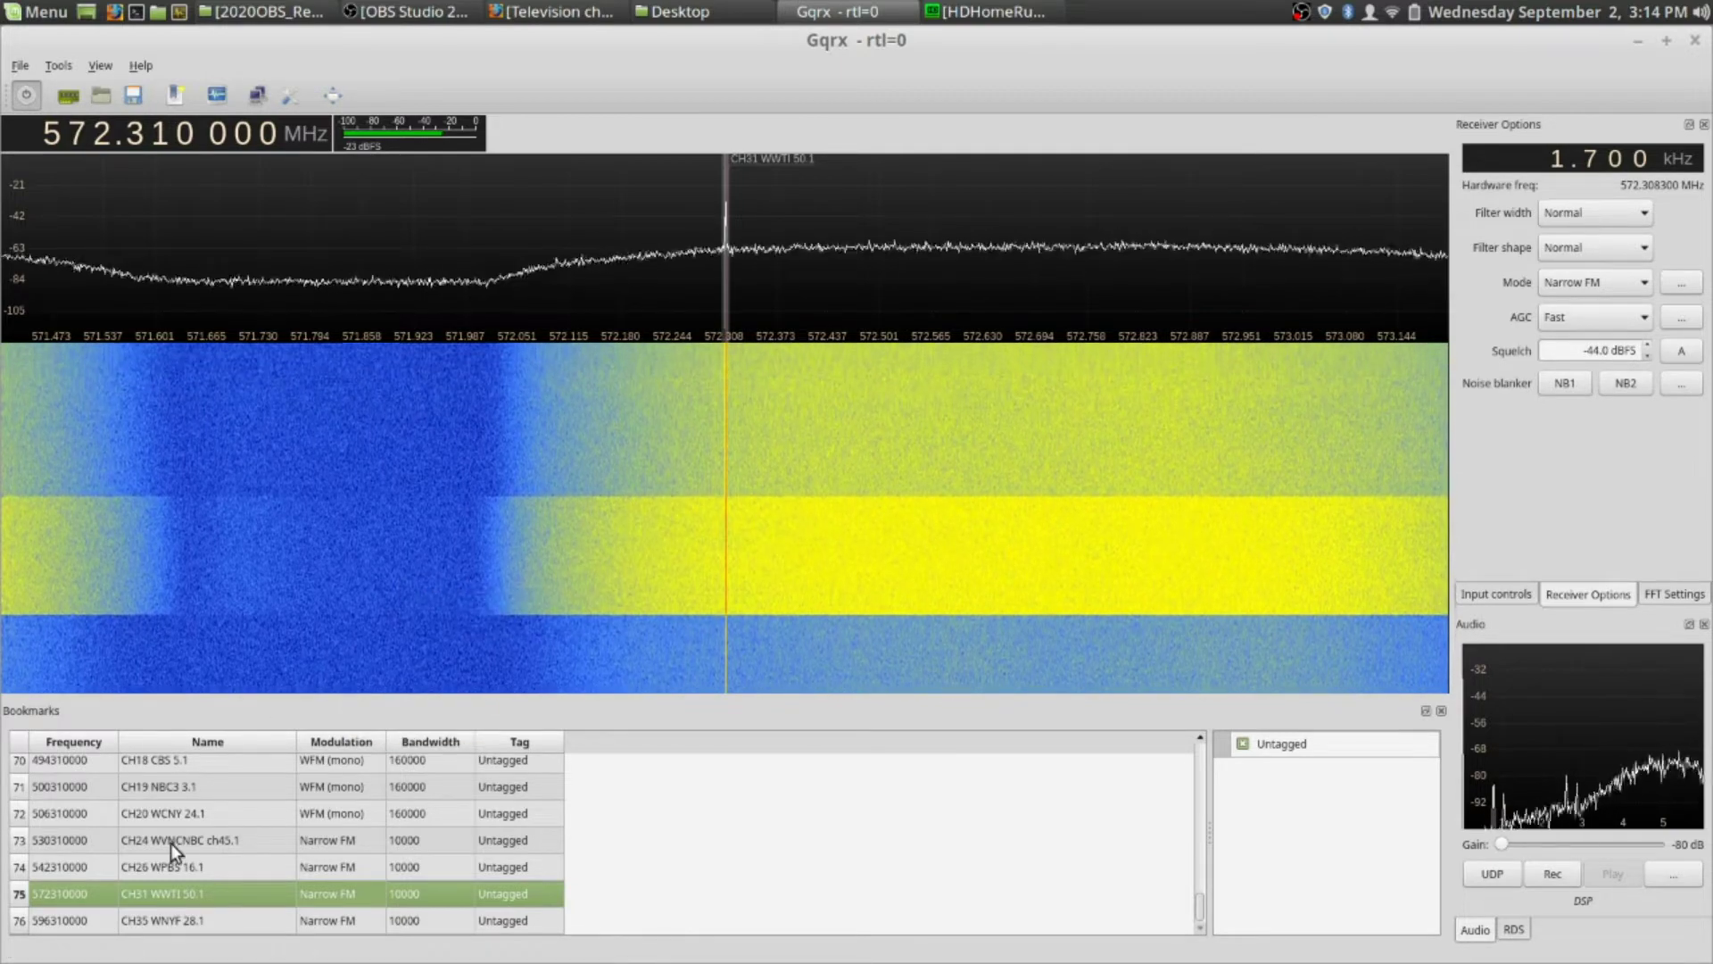
left_click(165, 923)
left_click(164, 923)
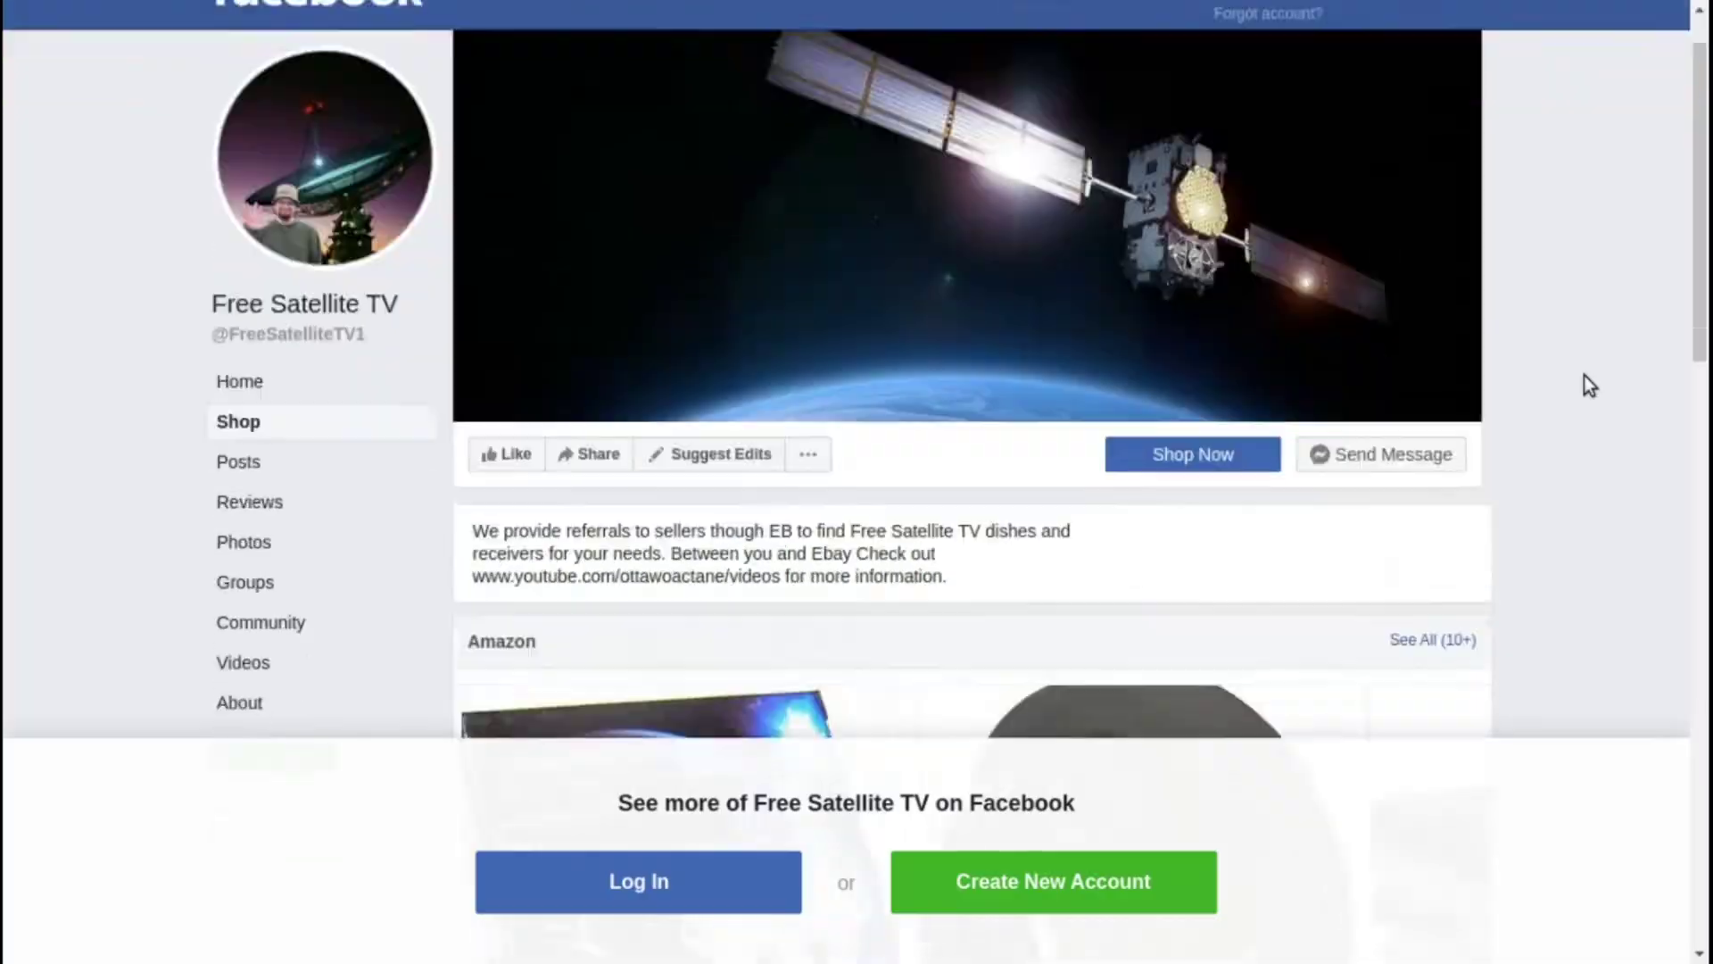
scroll(1590, 386, "down", 10)
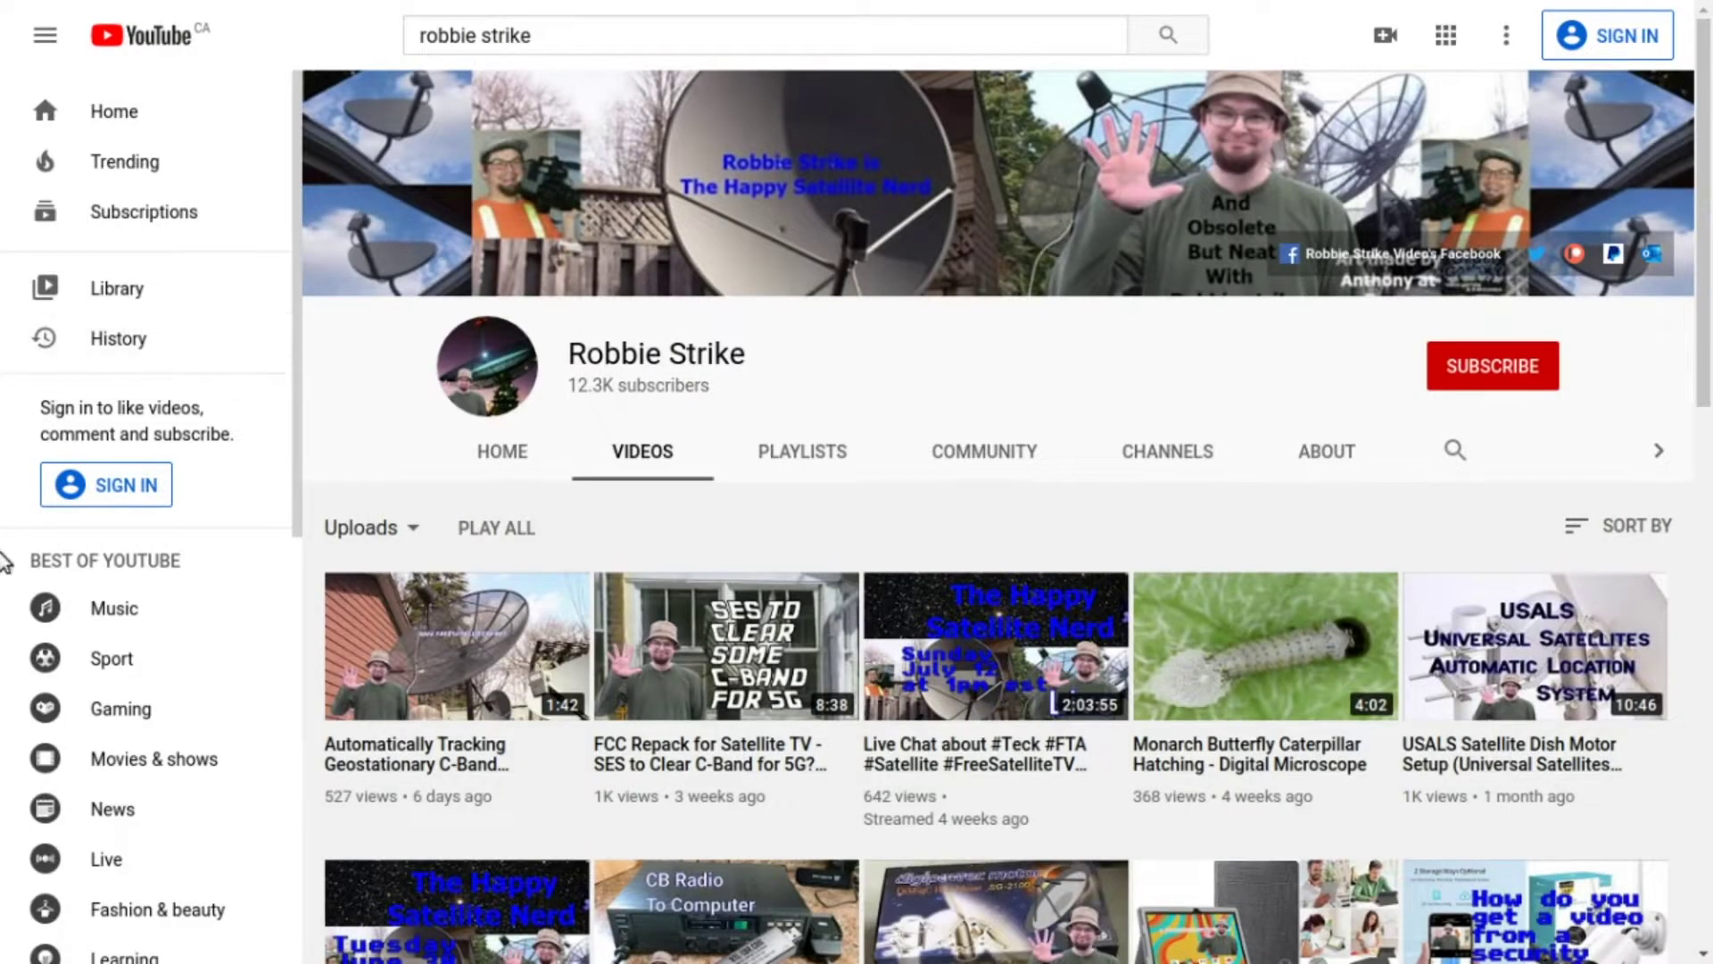
mouse_move(932, 659)
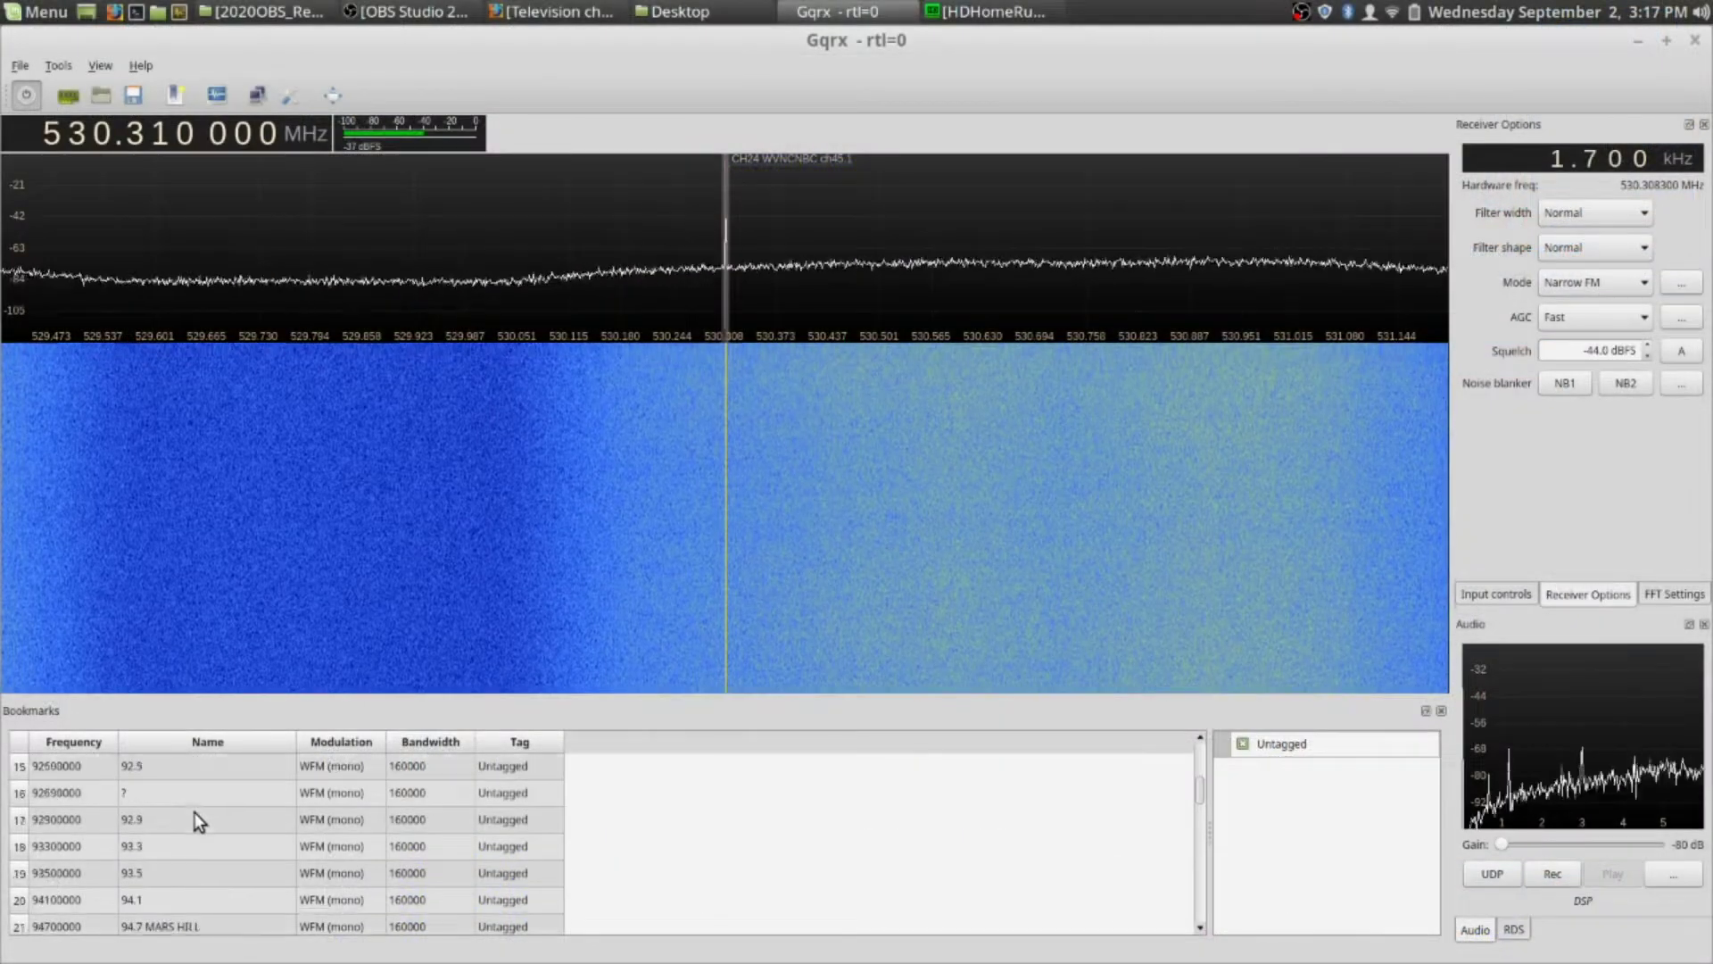
Tune to the FM radio bookmarks 94.7 MARS HILL and 96.3 FM CFMK BIG FM to view their analog signals
scroll(195, 814, "down", 1)
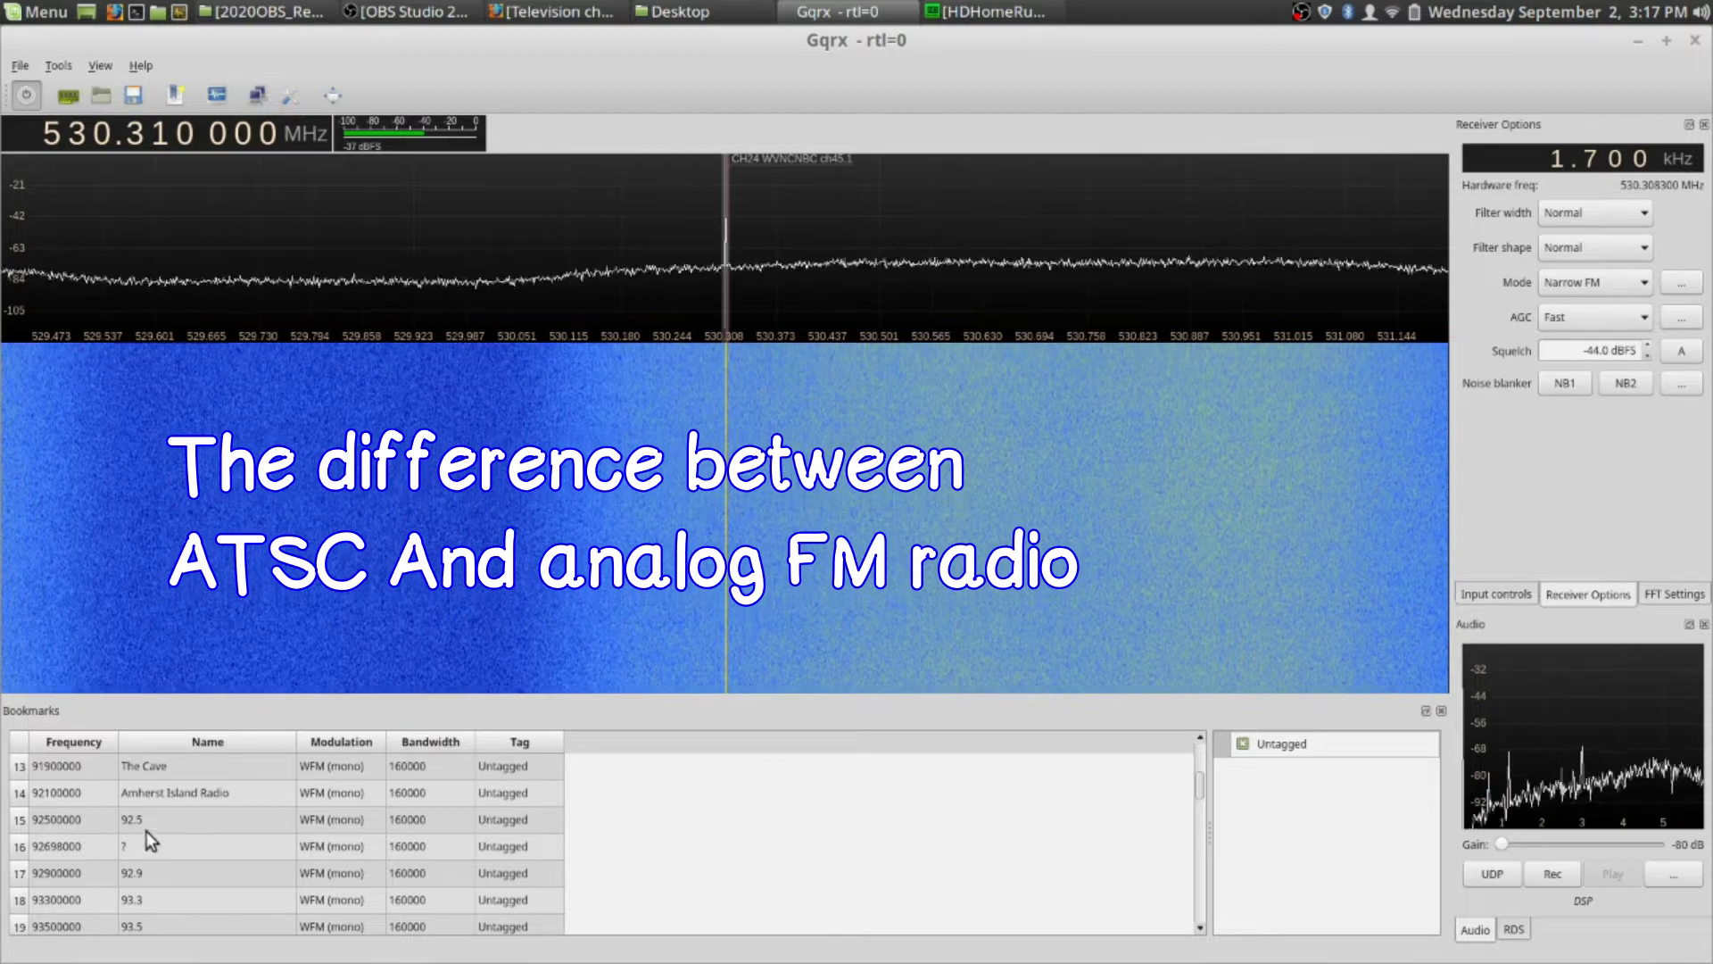
scroll(164, 833, "up", 5)
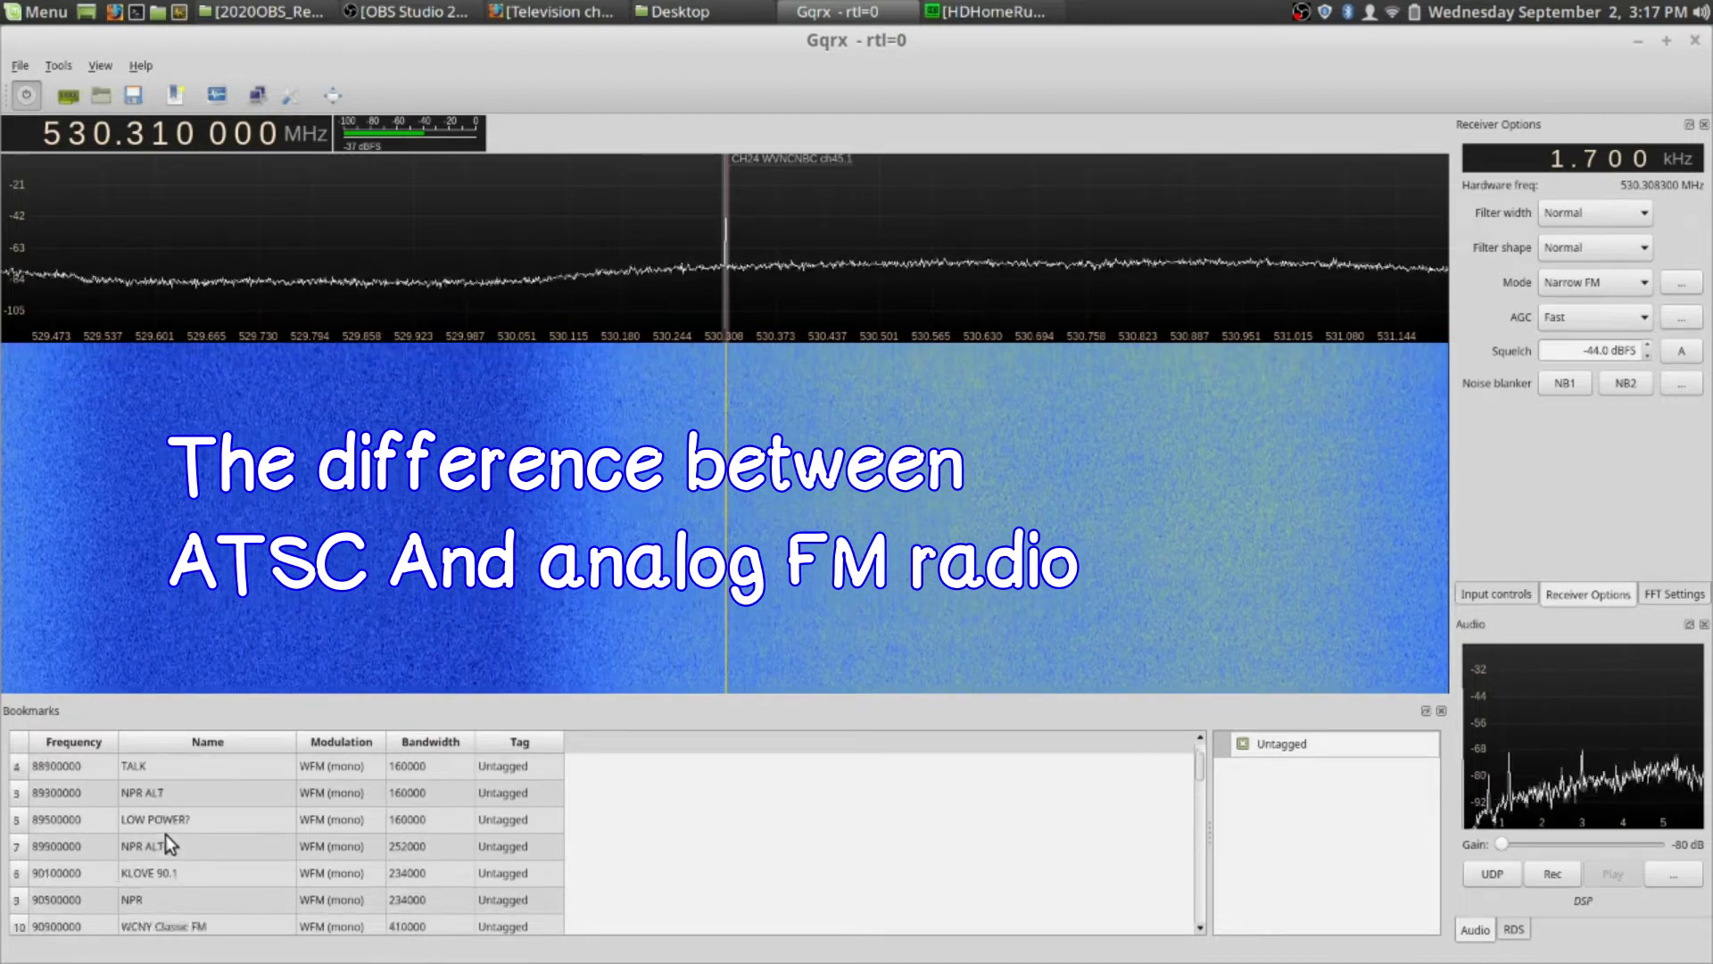
scroll(164, 835, "up", 3)
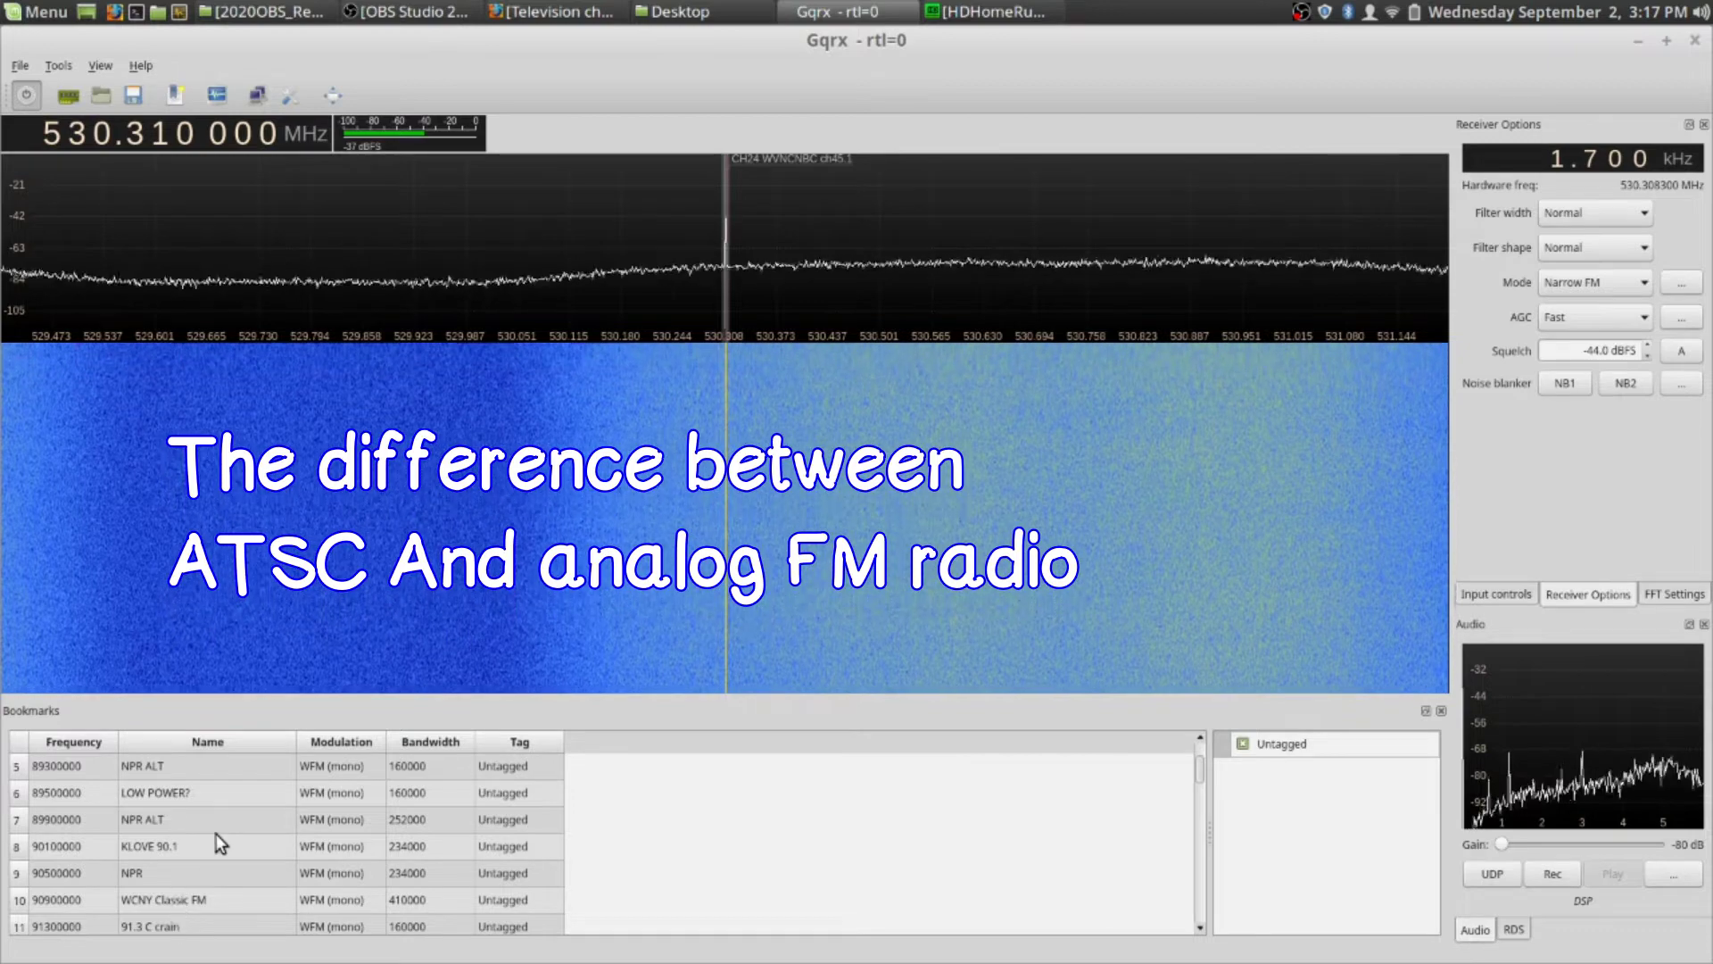
scroll(216, 836, "down", 3)
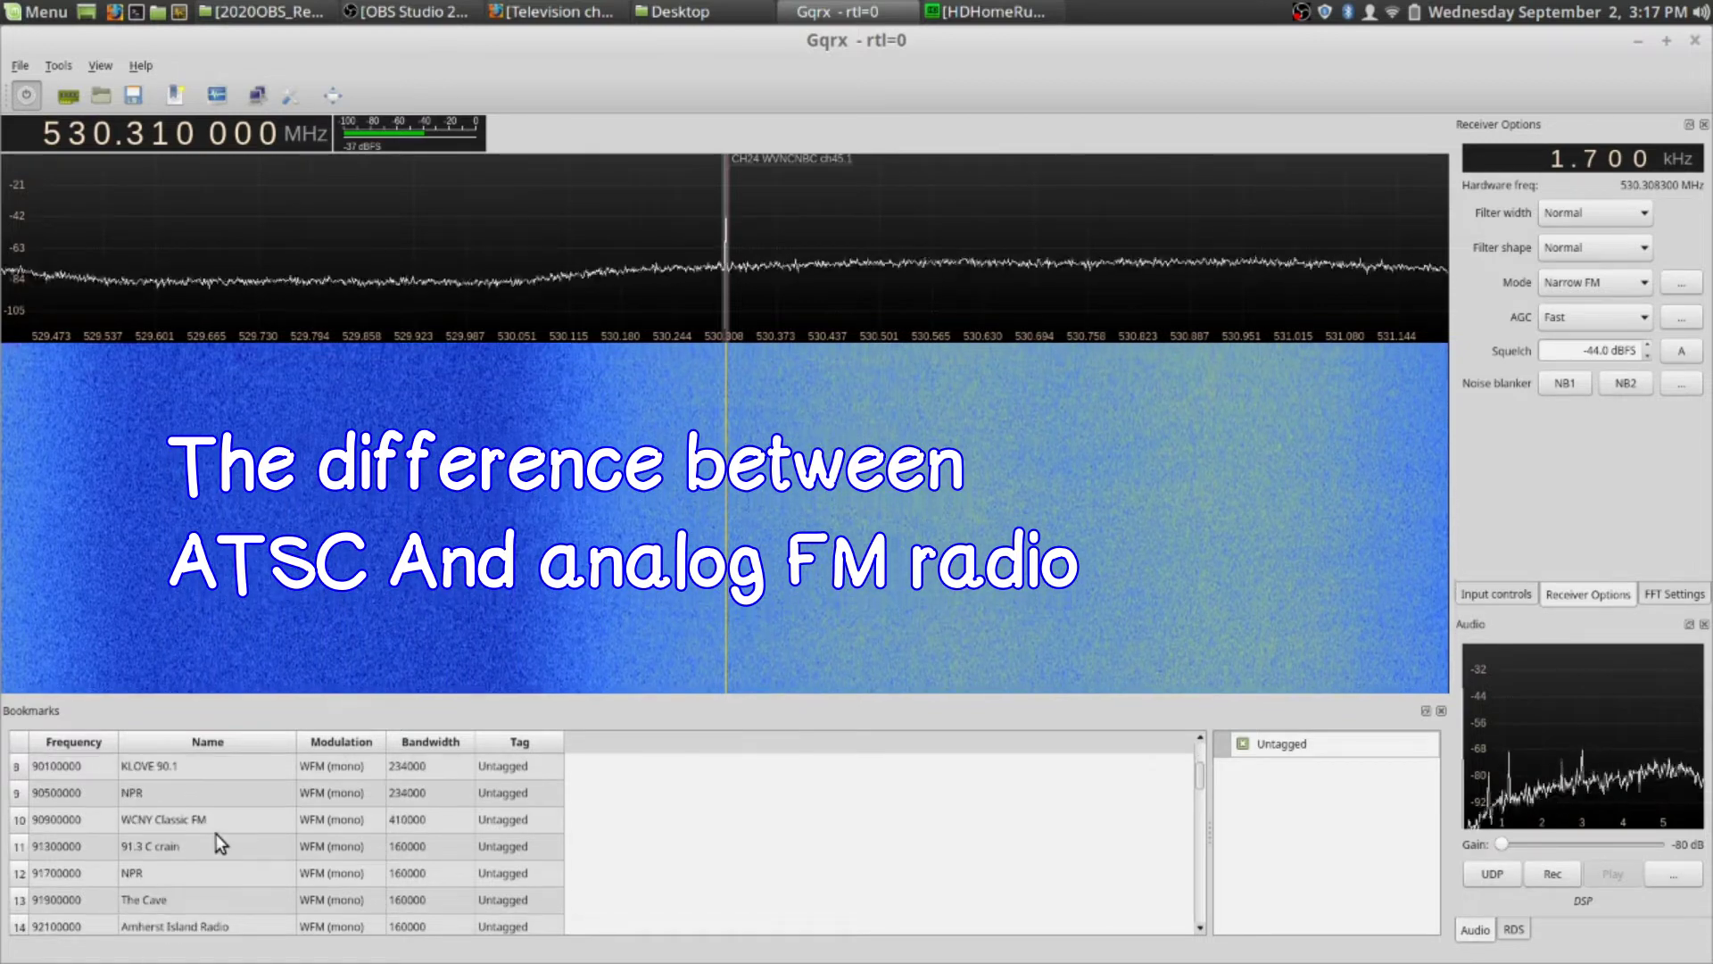
scroll(216, 835, "down", 8)
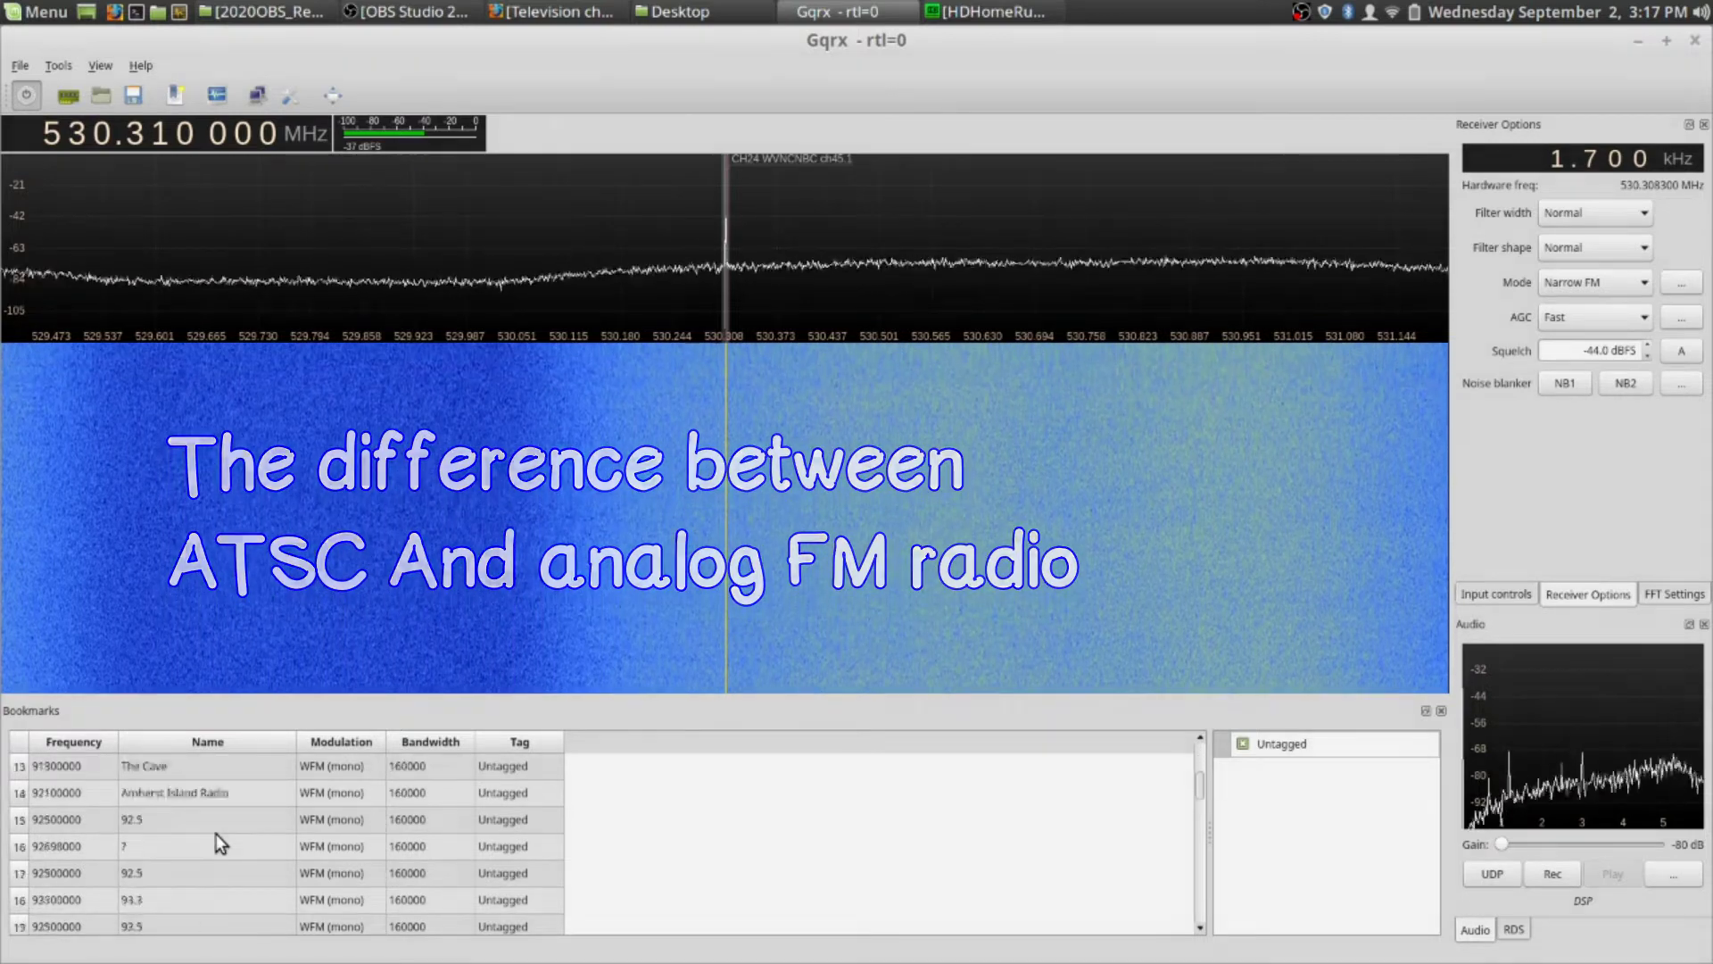
double_click(173, 889)
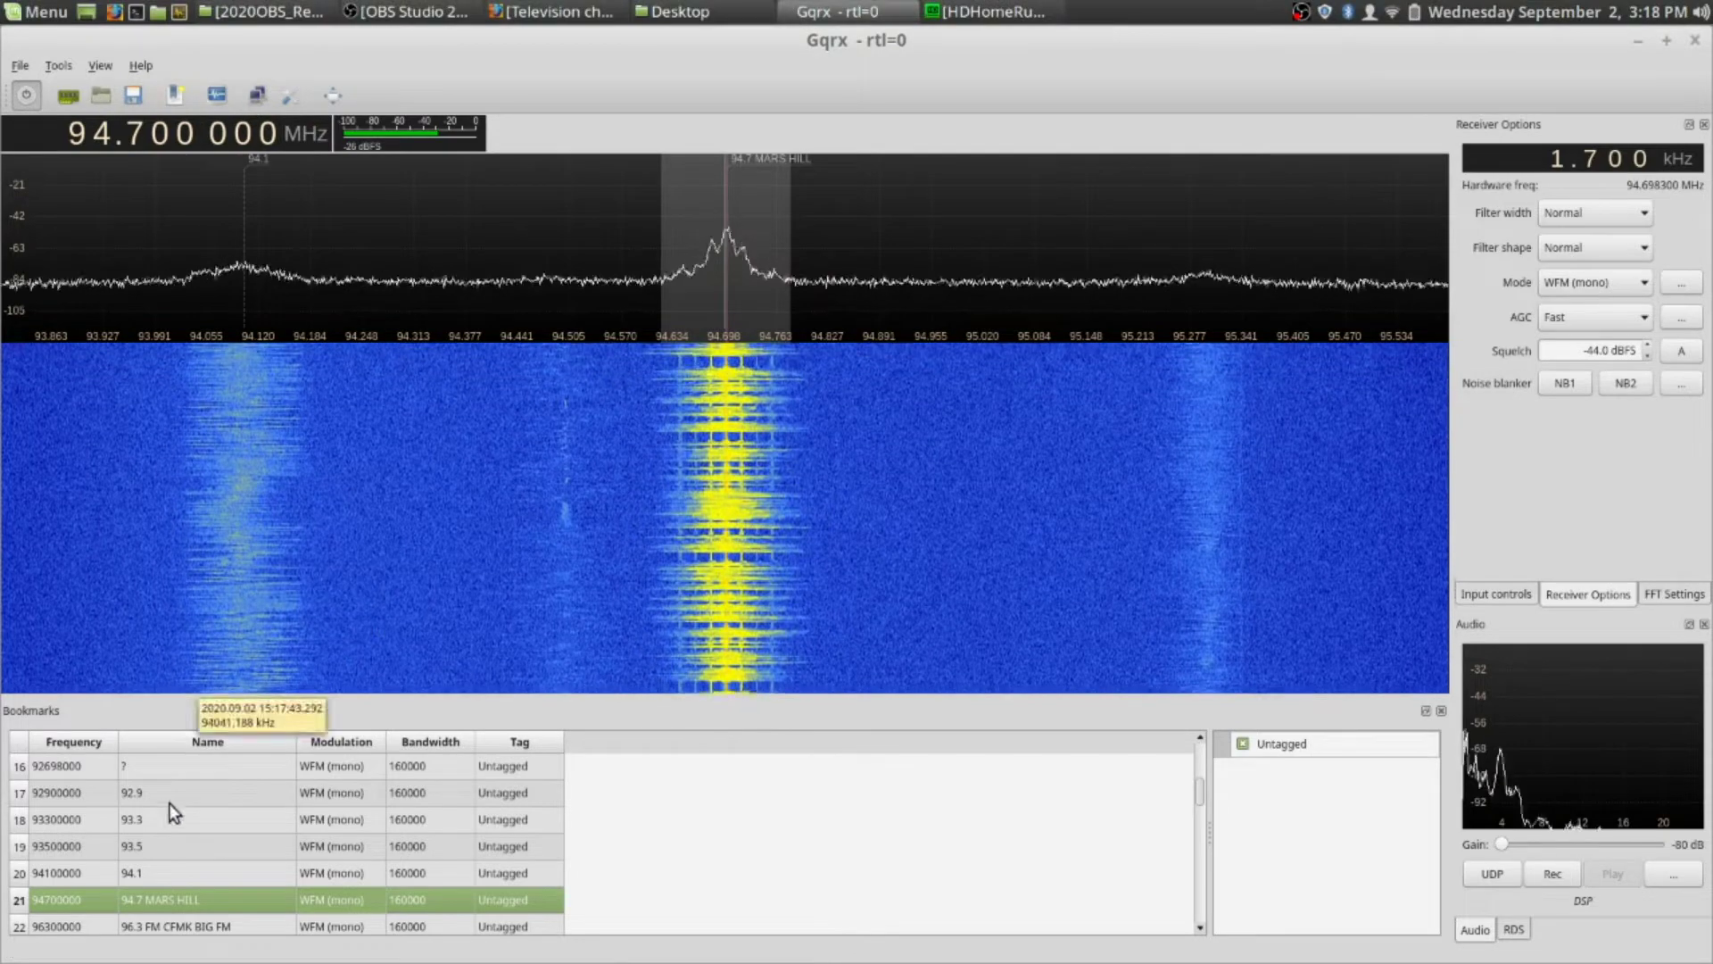
double_click(159, 929)
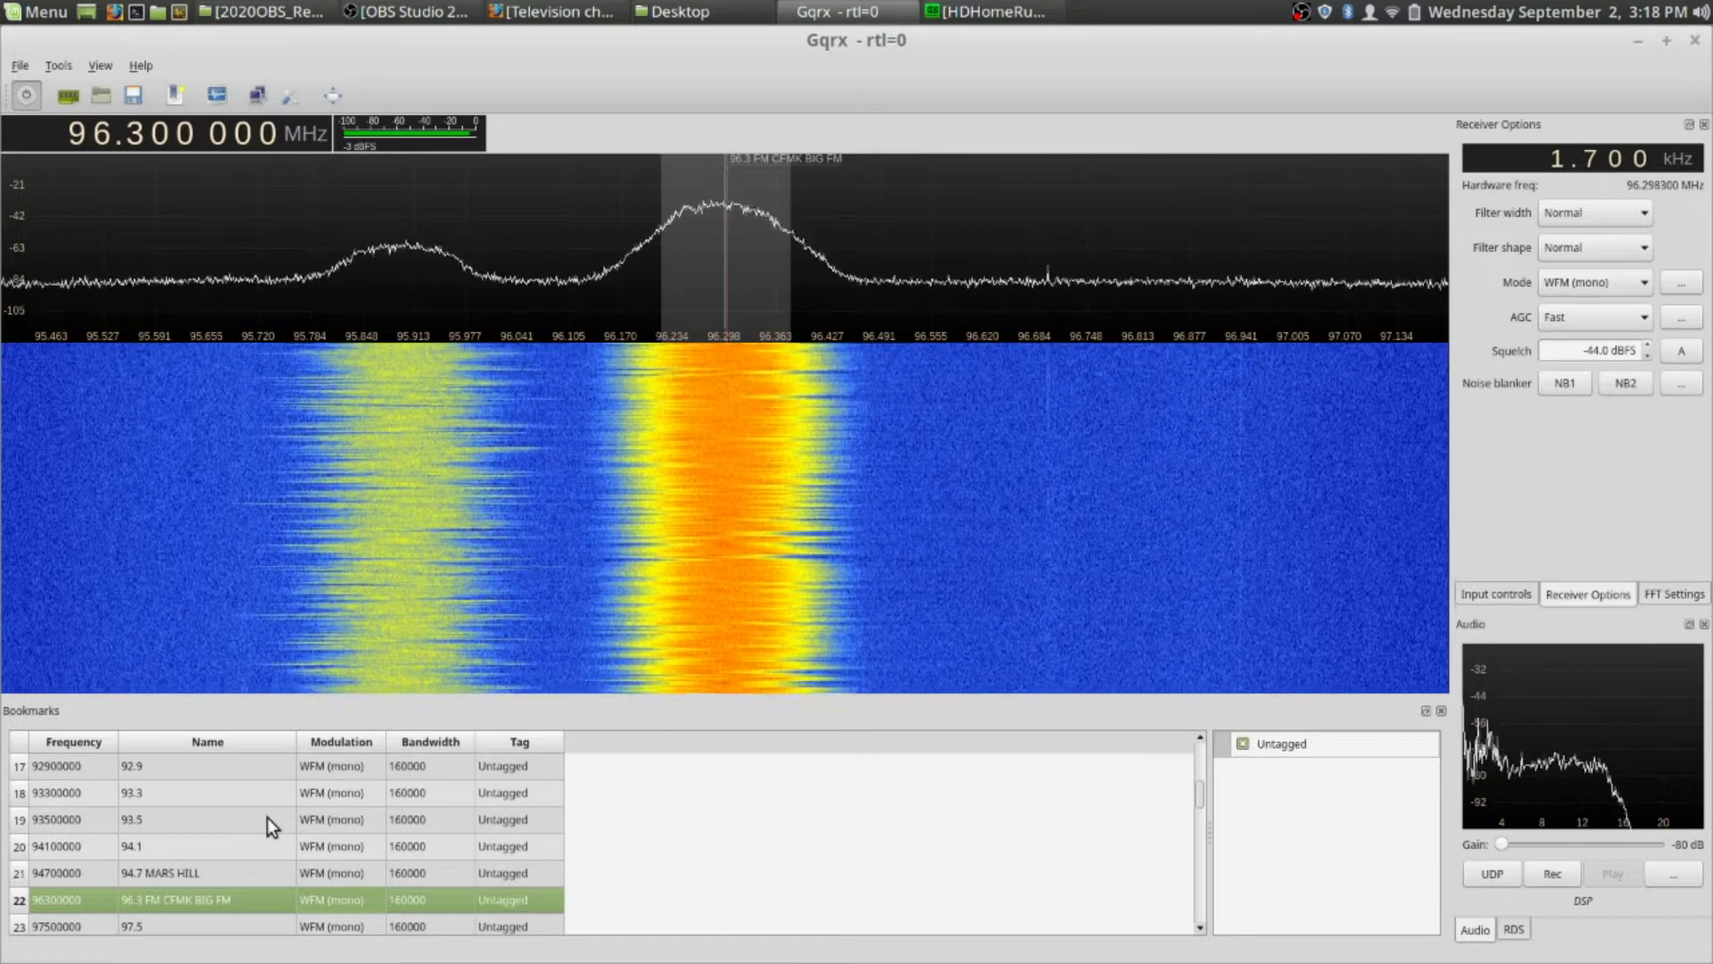
Tune to the TV CH3 Audio bookmark and set the audio gain to -9.4 dB after trying 14.8 dB
scroll(266, 817, "up", 6)
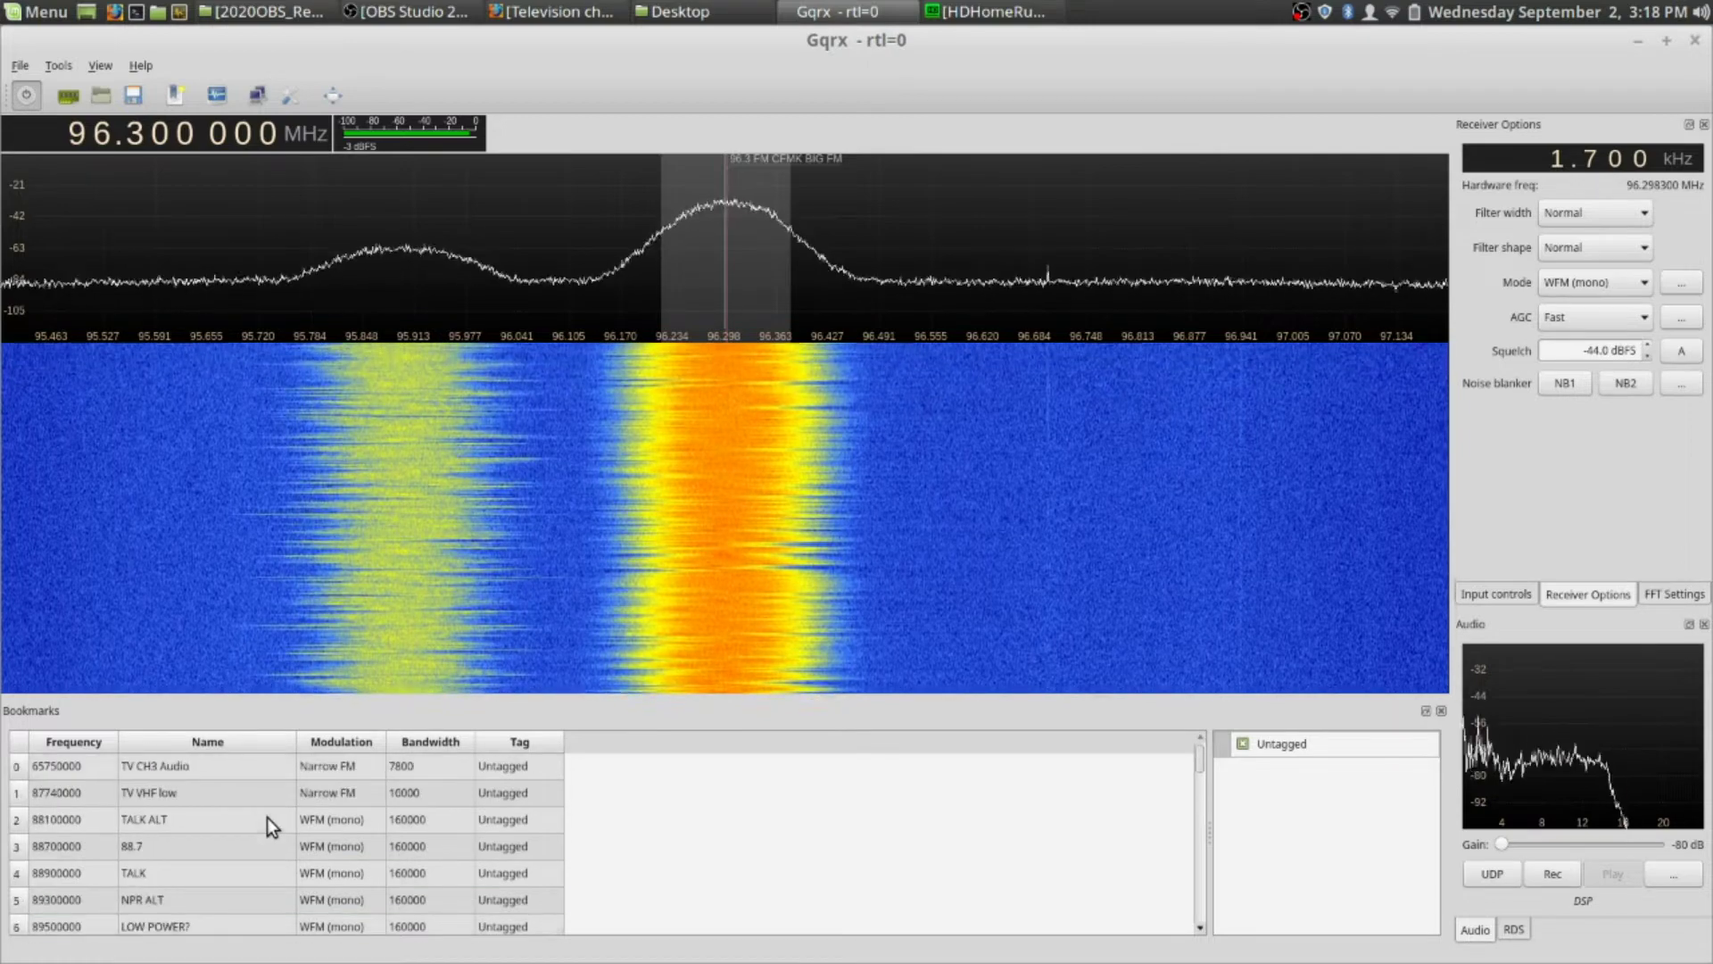
left_click(168, 764)
double_click(168, 764)
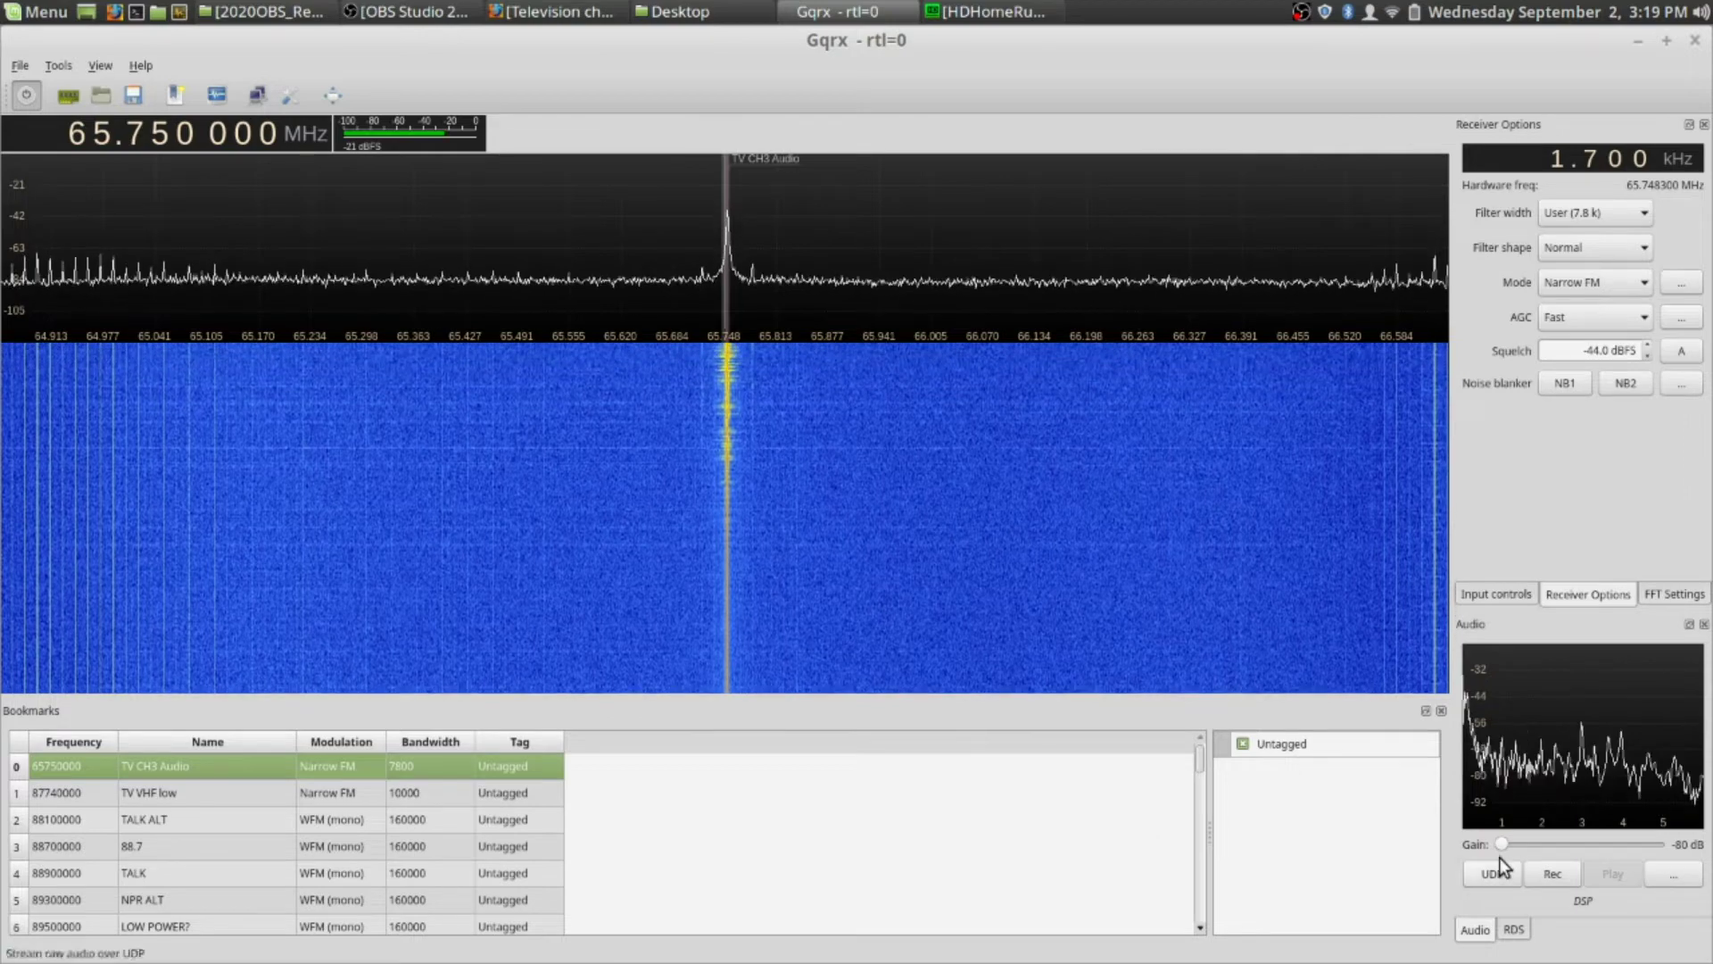
left_click_drag(1502, 844, 1610, 840)
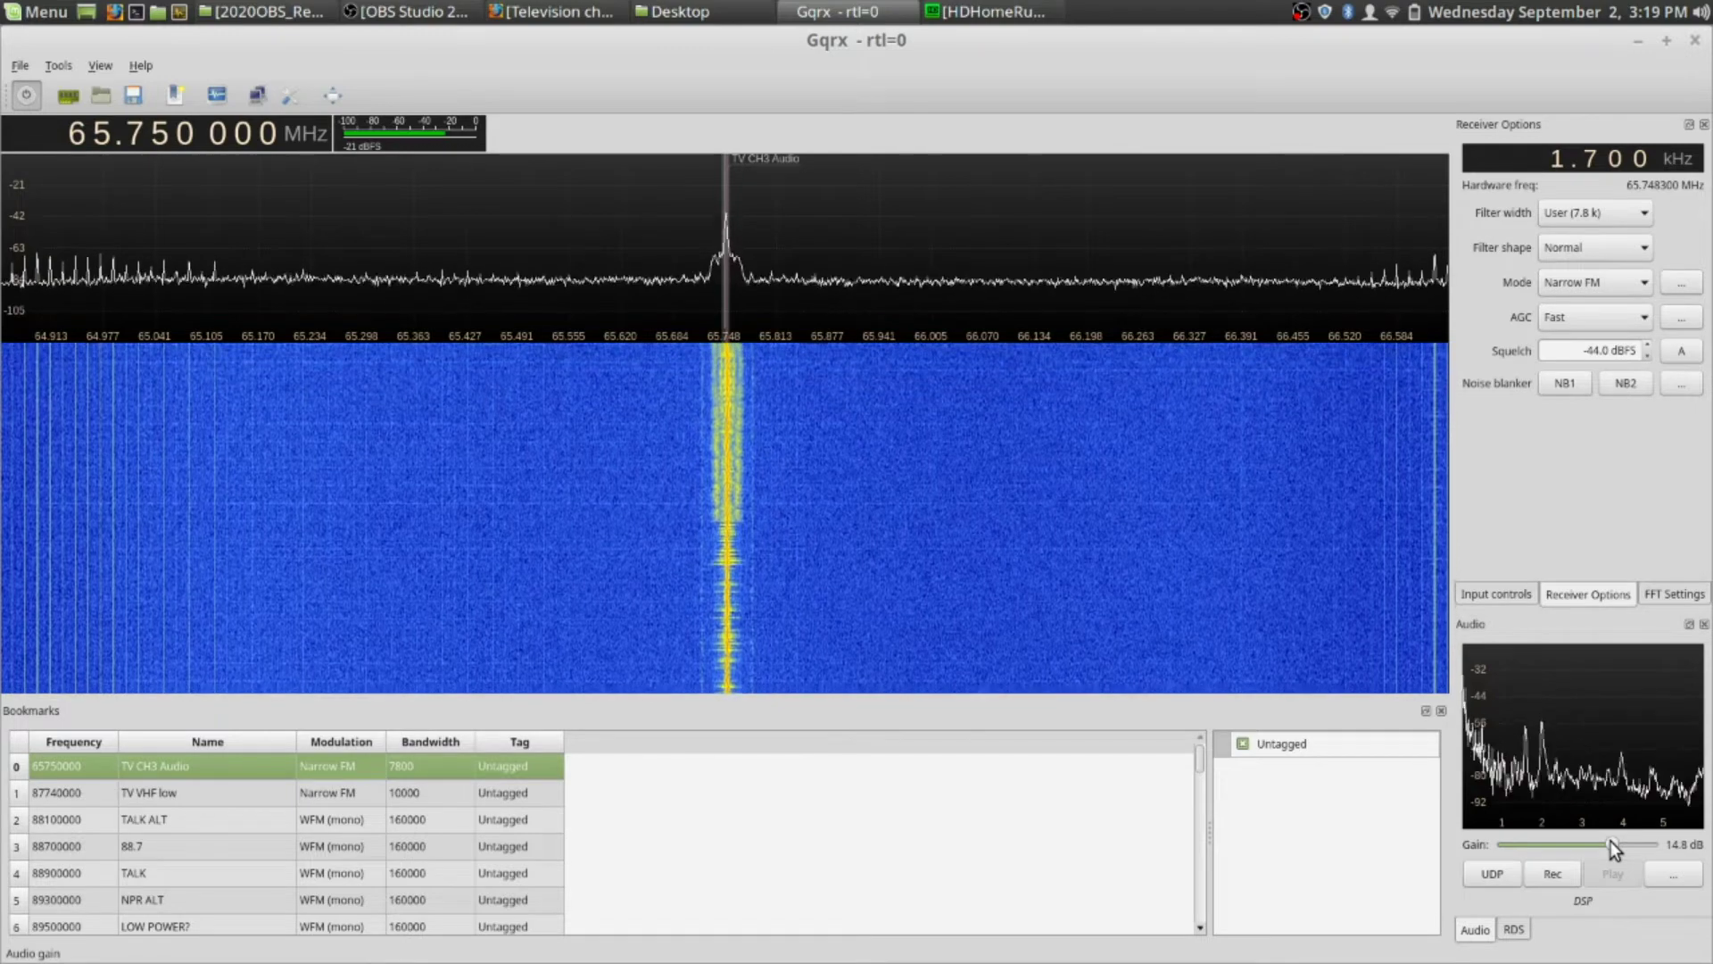
left_click_drag(1610, 841, 1583, 849)
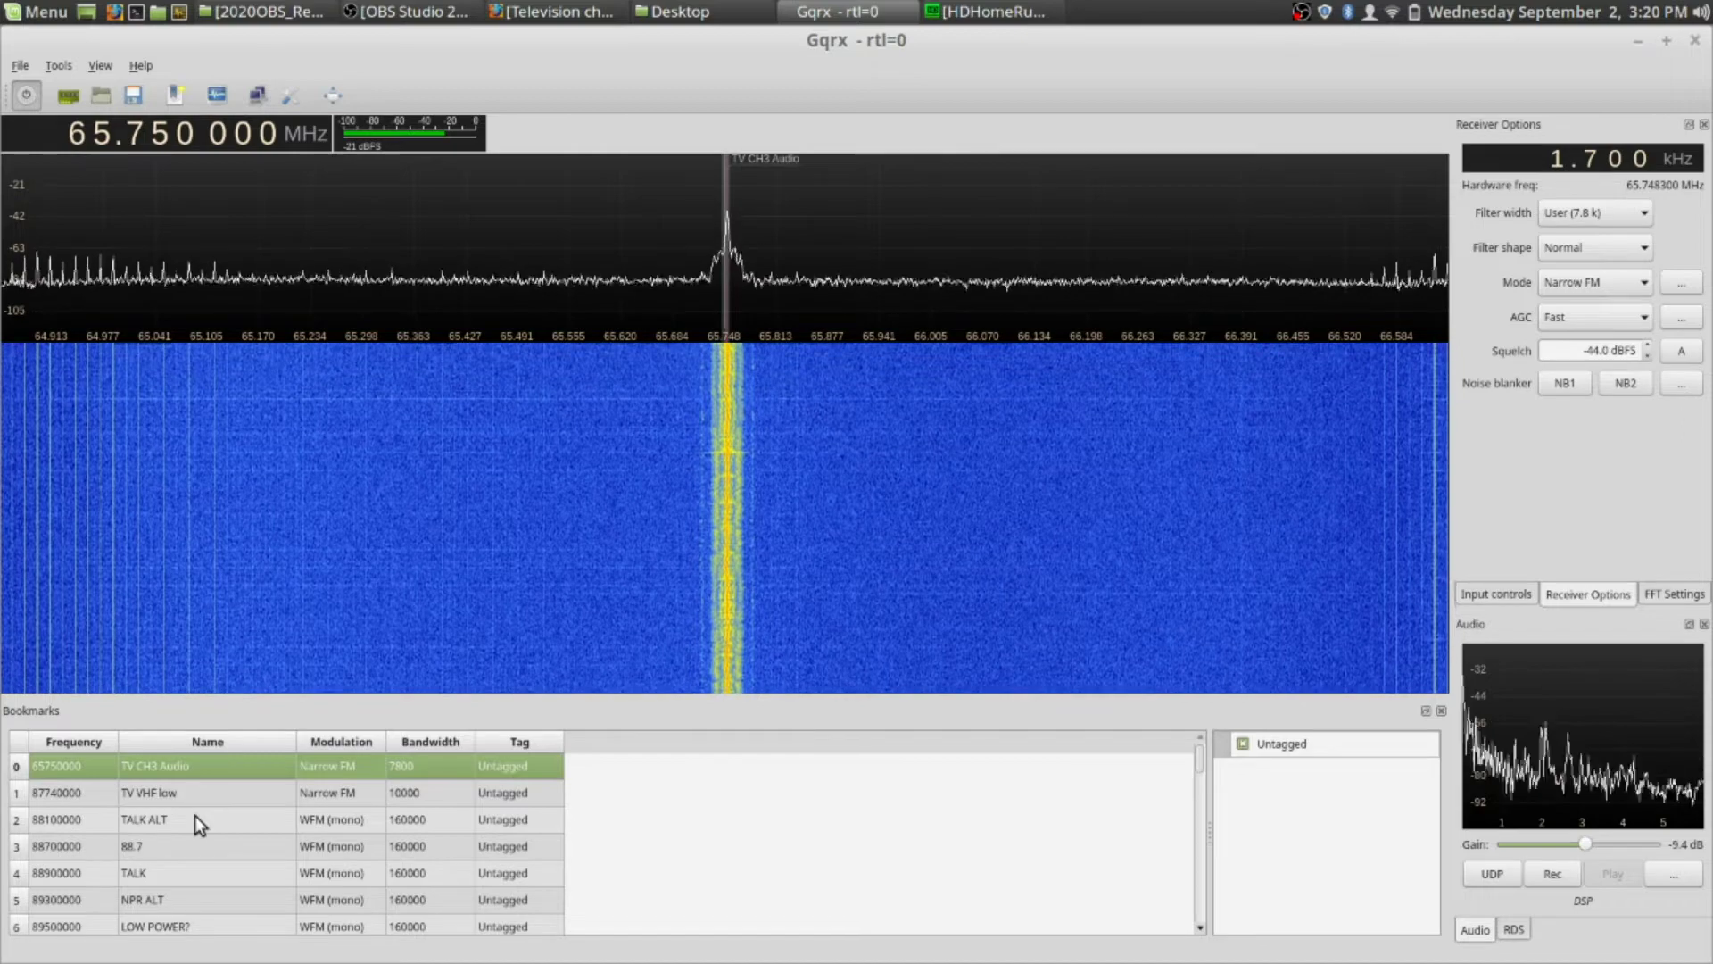
Tune to the 96.3 FM CFMK BIG FM bookmark and the neighbouring 95.9 MHz signal, raising the audio gain to 24.8 dB before reducing it slightly
scroll(194, 816, "down", 3)
scroll(195, 815, "up", 2)
scroll(195, 816, "up", 1)
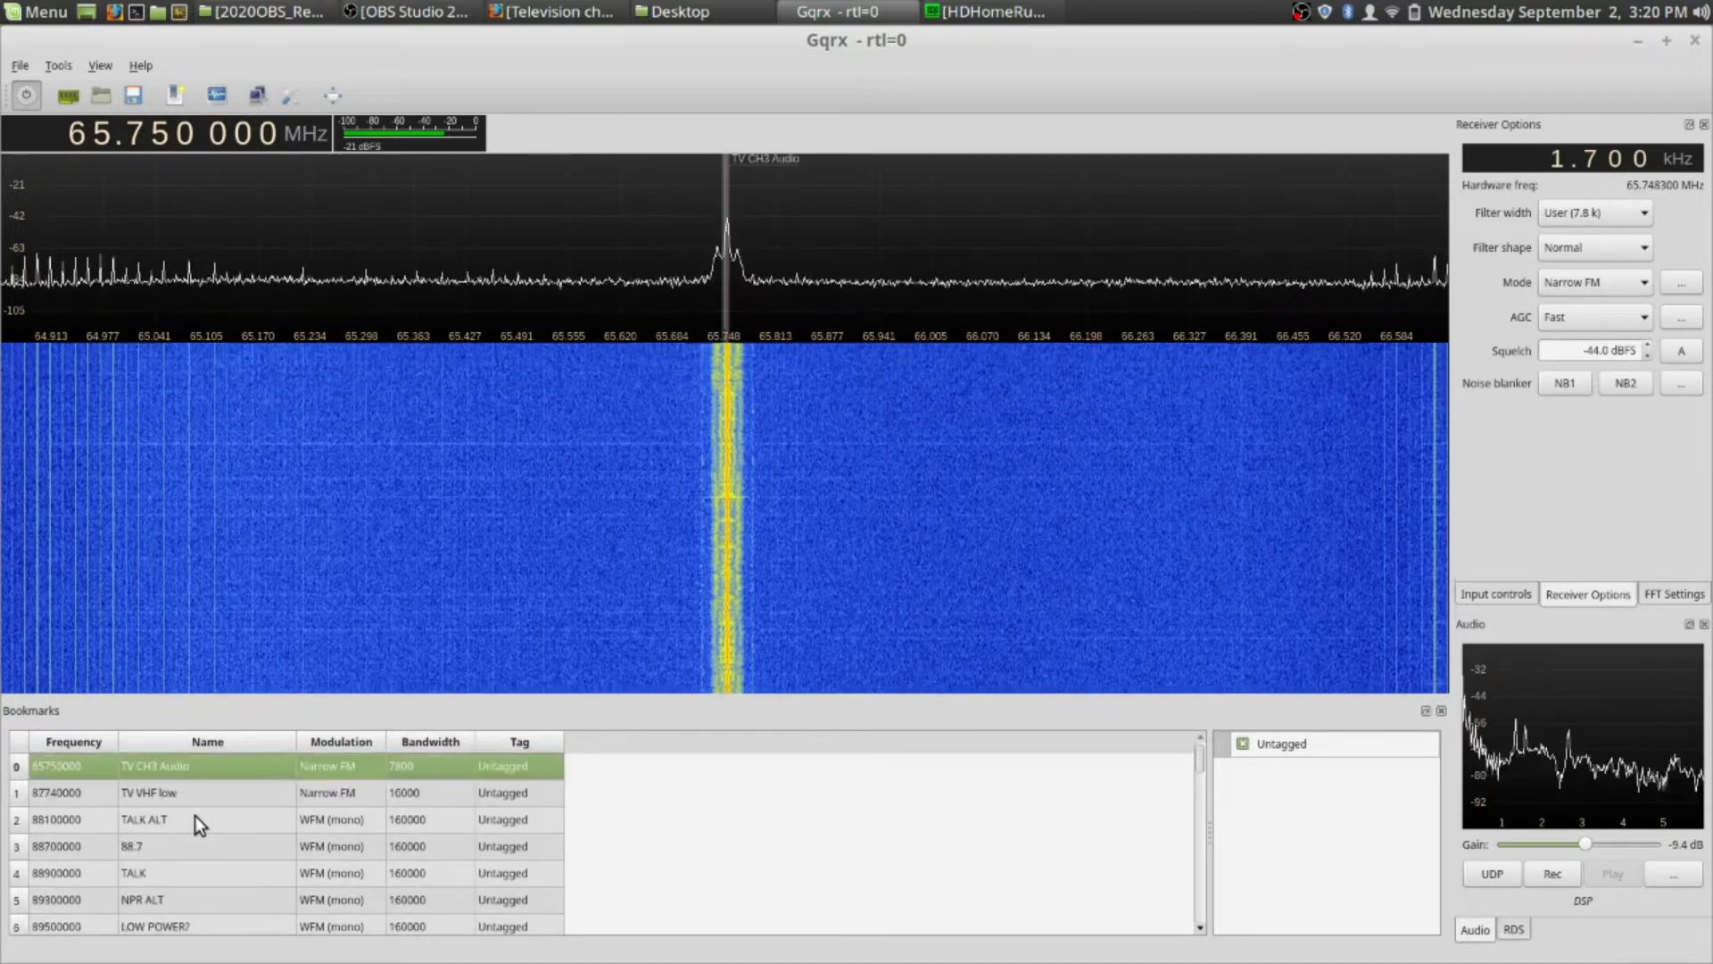
scroll(194, 815, "down", 2)
scroll(195, 815, "down", 2)
scroll(195, 816, "up", 1)
scroll(194, 815, "down", 4)
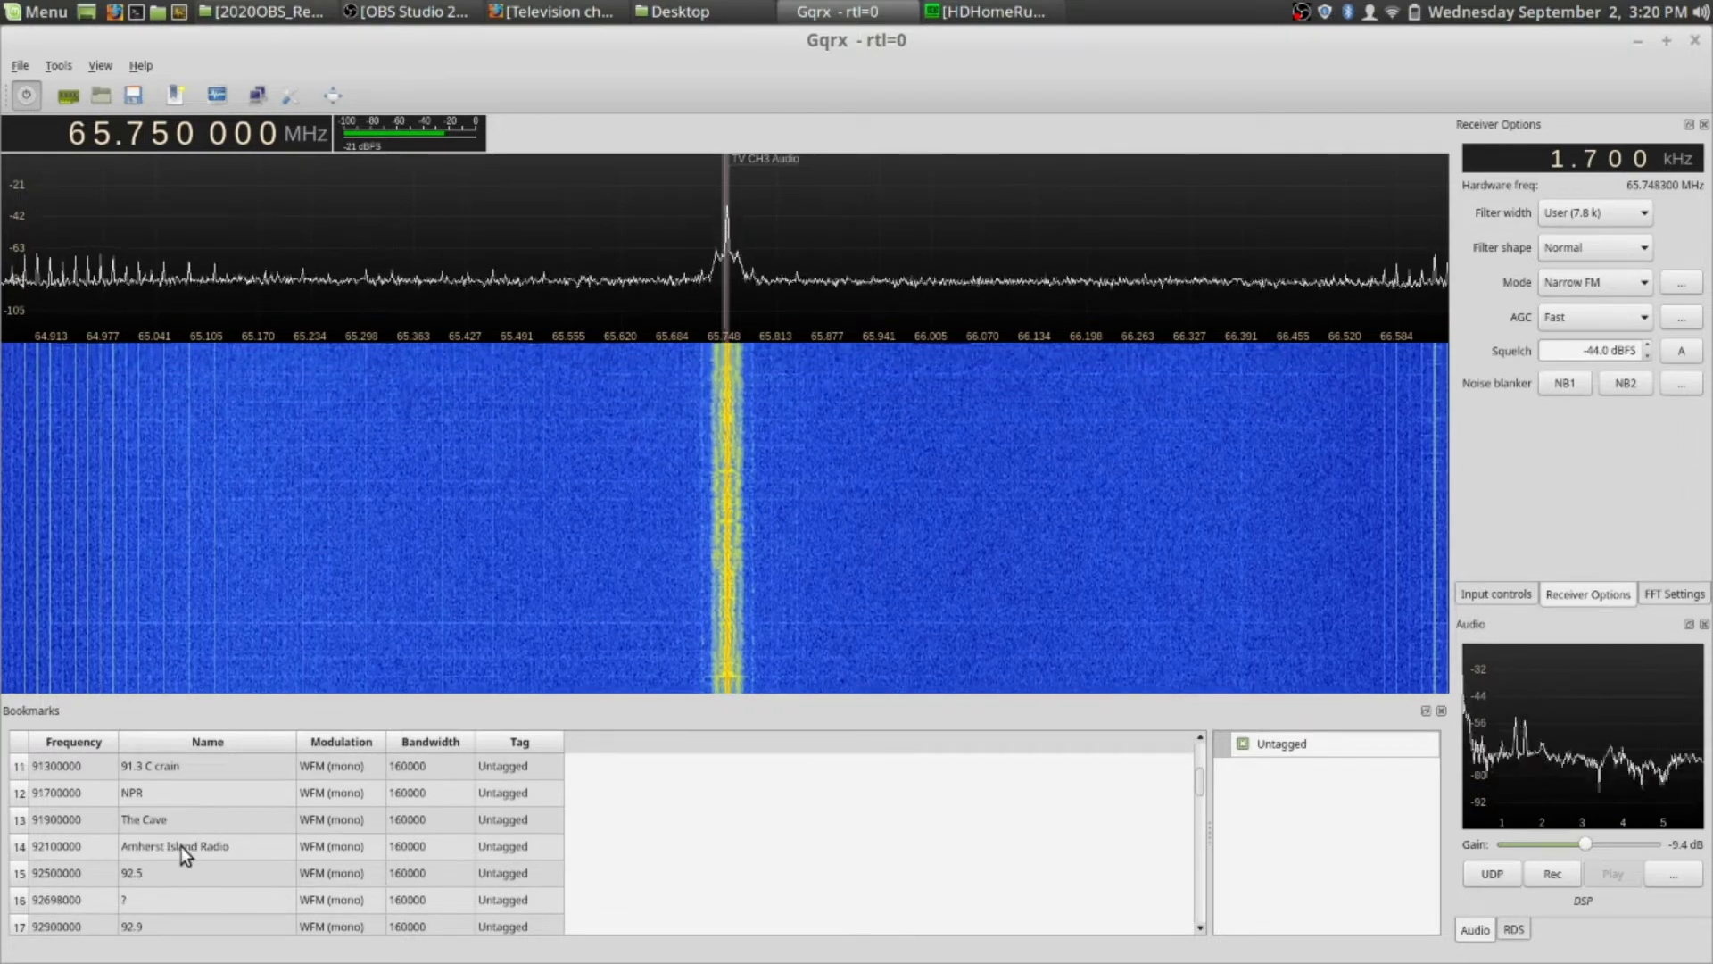
scroll(180, 872, "down", 4)
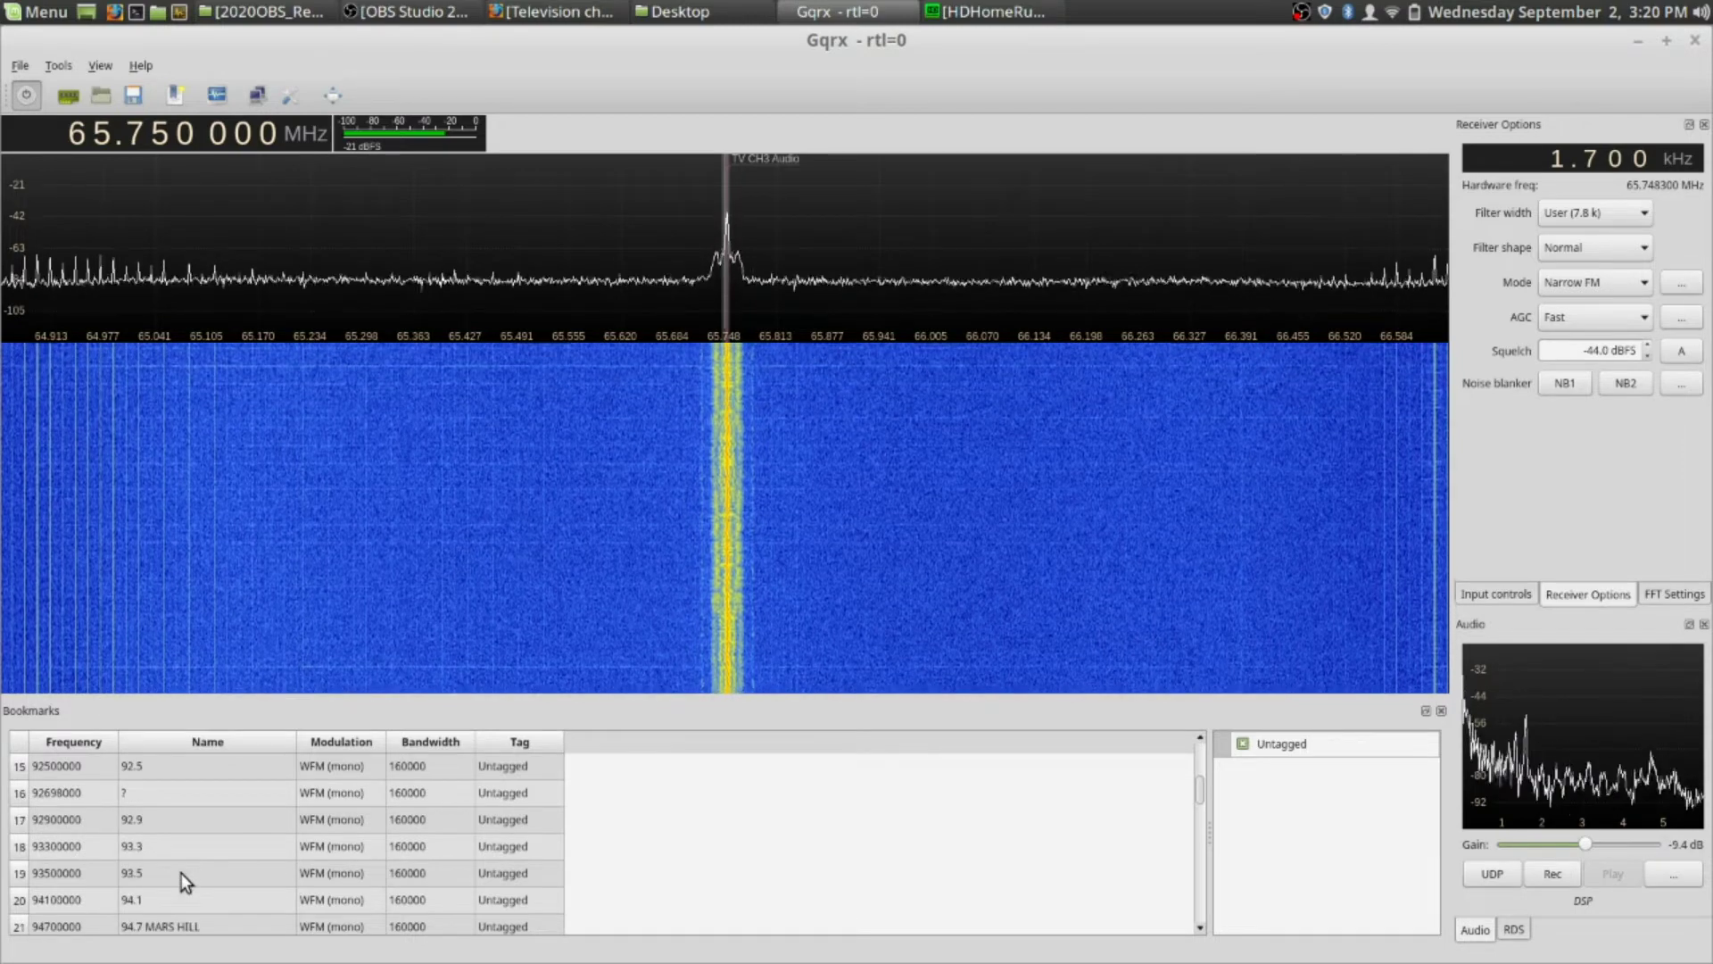
scroll(180, 873, "down", 2)
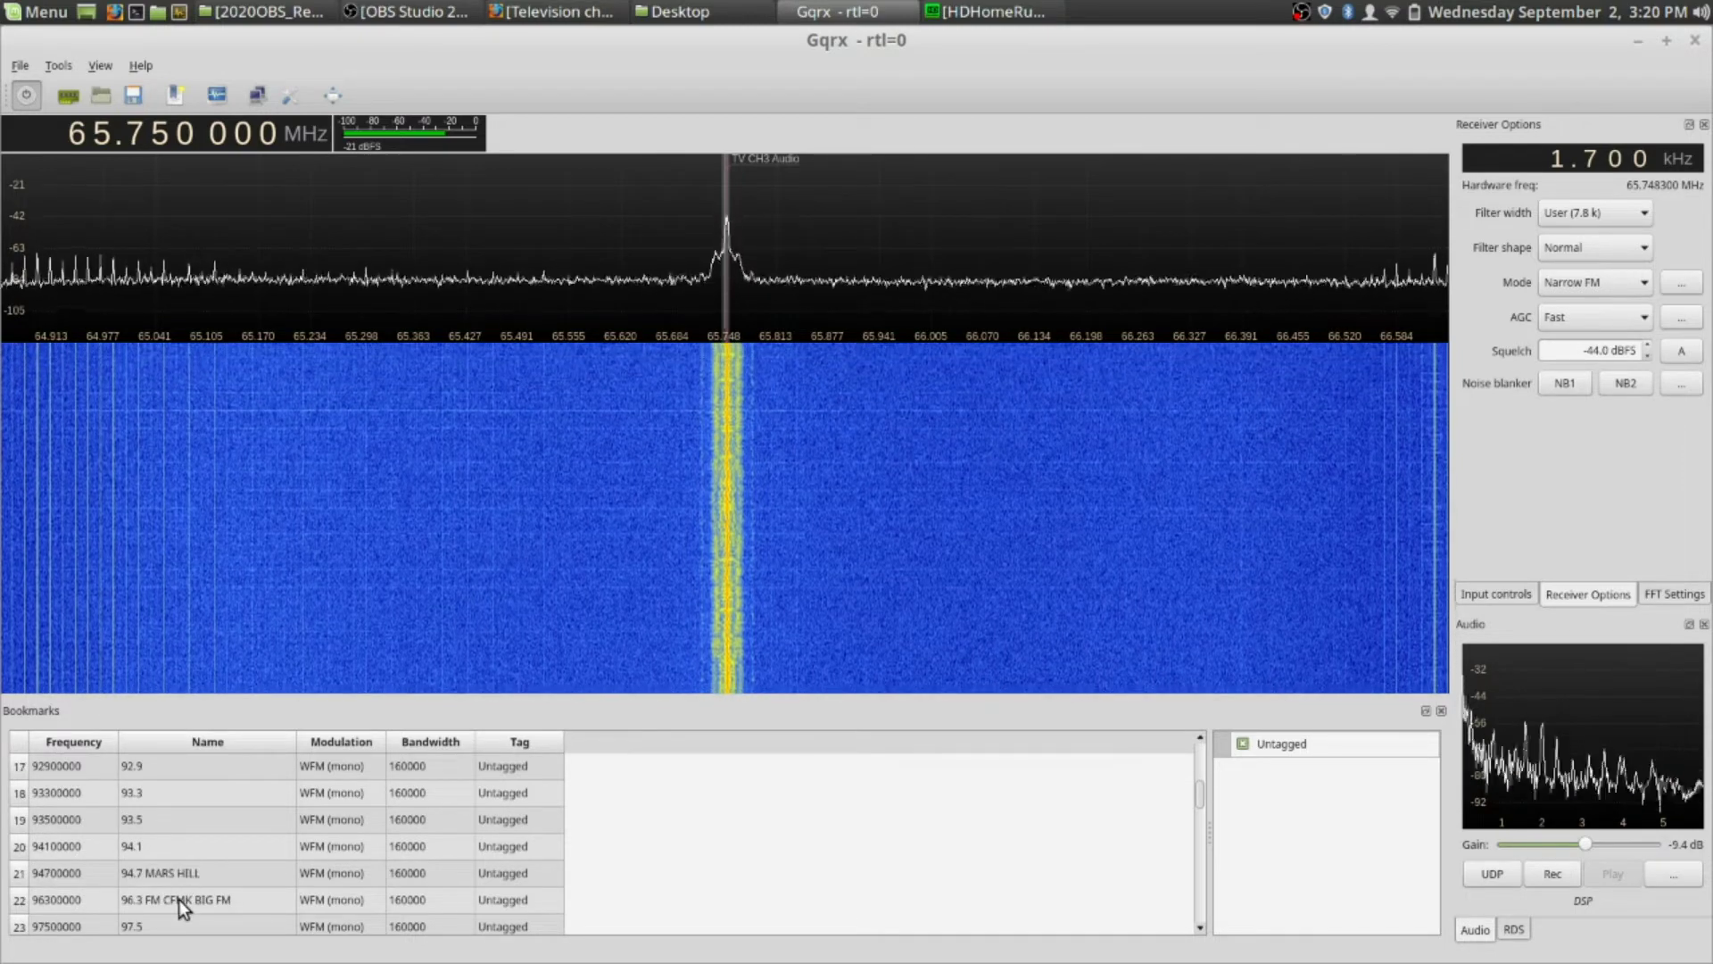
double_click(179, 896)
left_click_drag(1585, 843, 1626, 842)
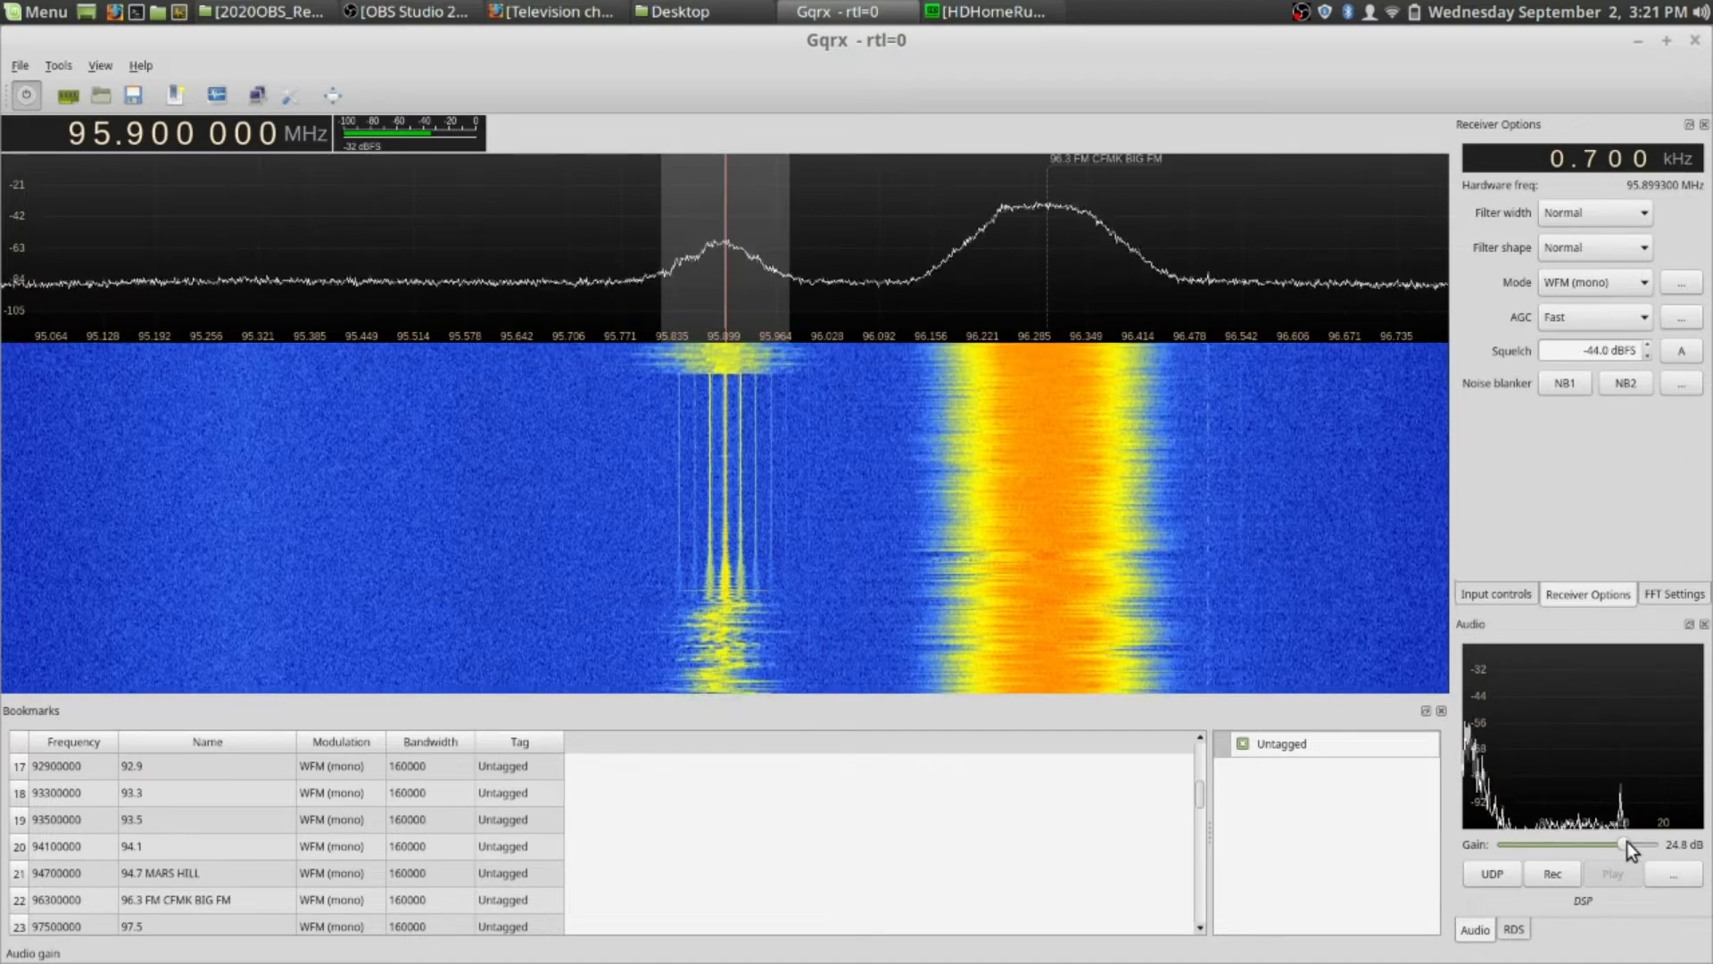
left_click_drag(1626, 842, 1610, 842)
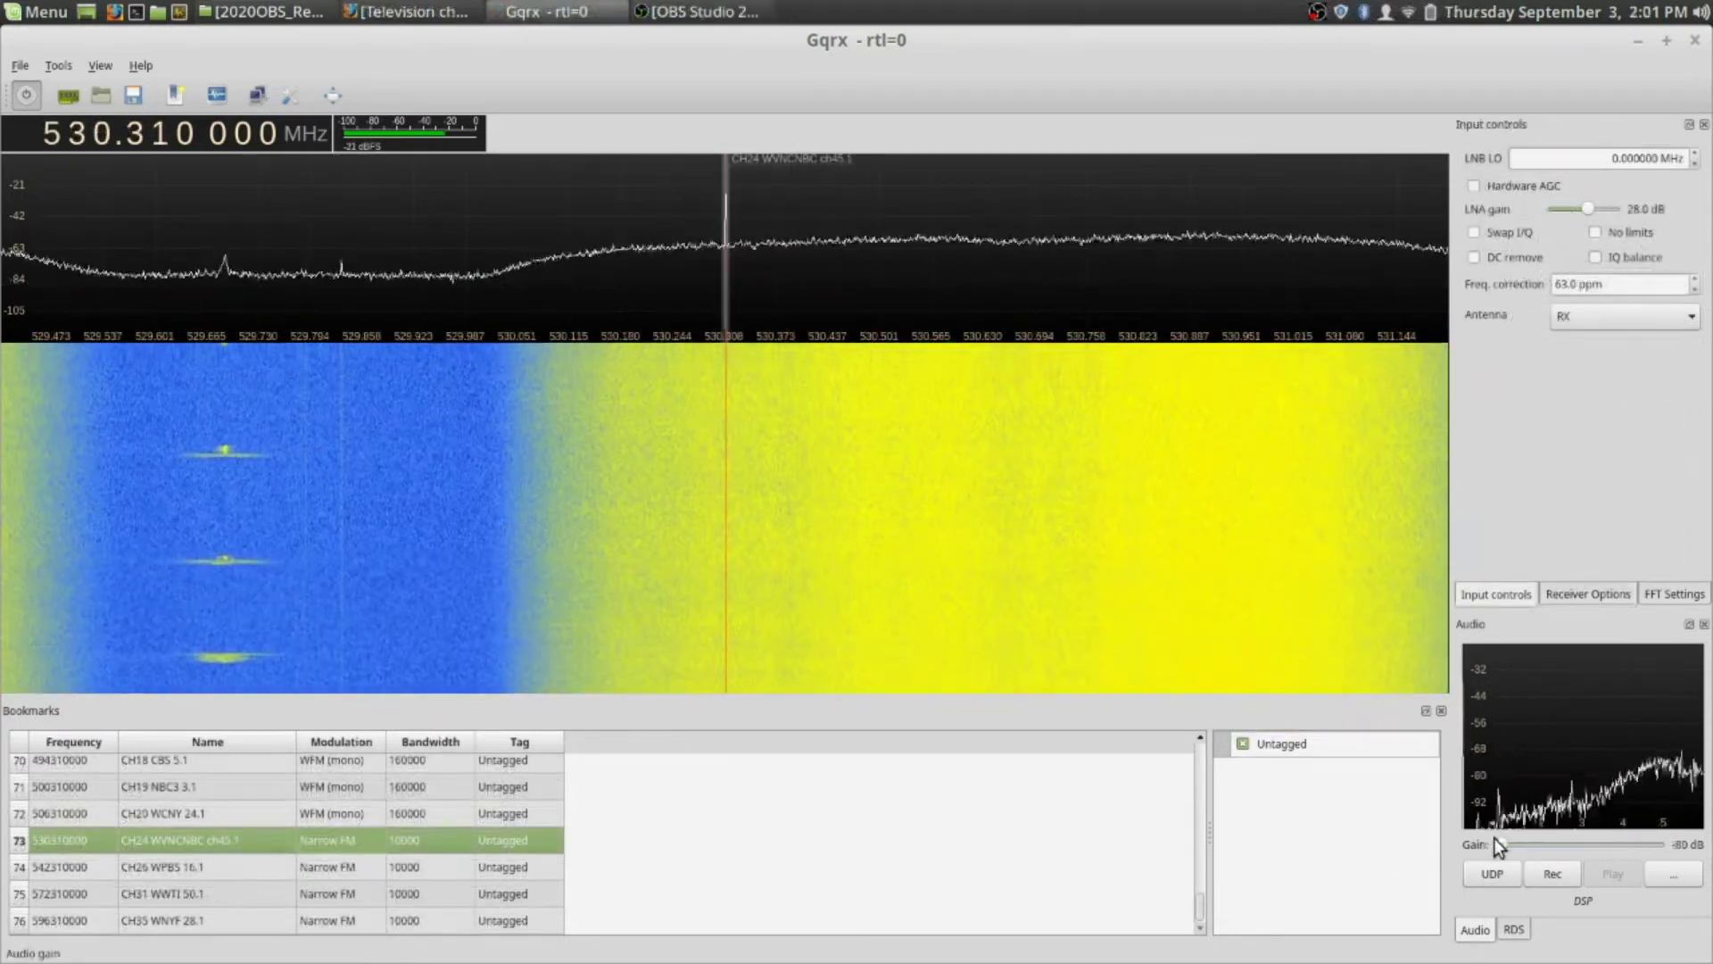
Raise the audio gain to 17.7 dB to hear the ATSC signal of the CH24 WVNCNBC ch45.1 bookmark
left_click_drag(1495, 837, 1615, 839)
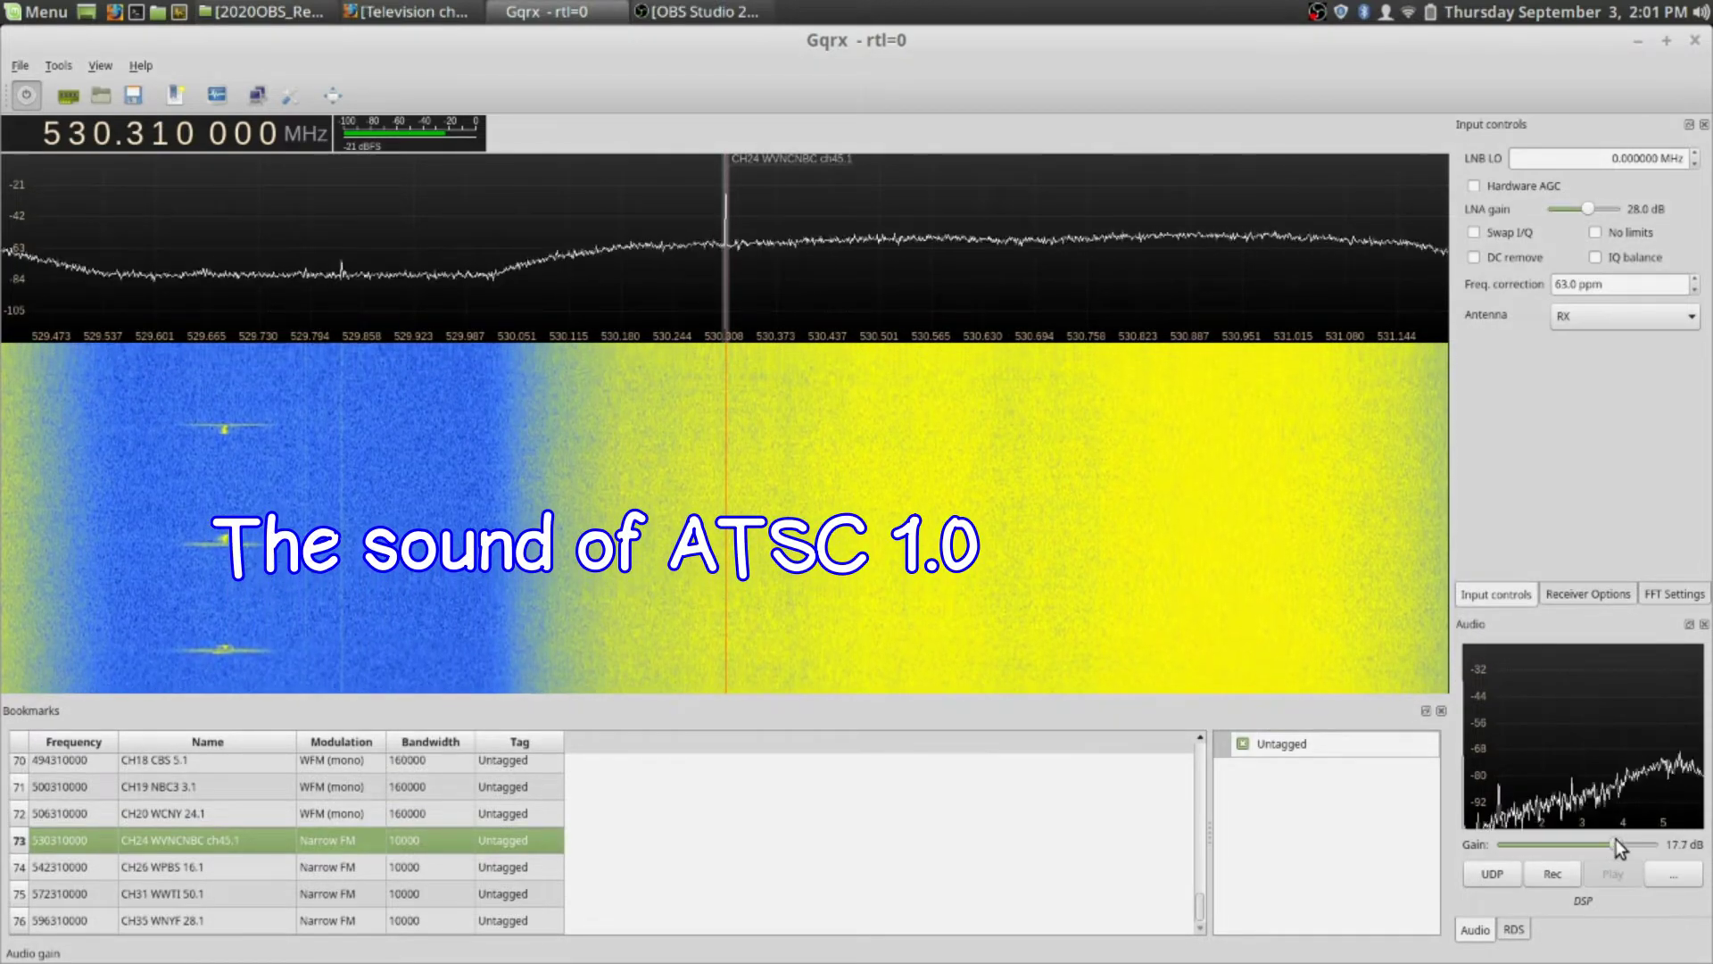
scroll(1616, 839, "up", 2)
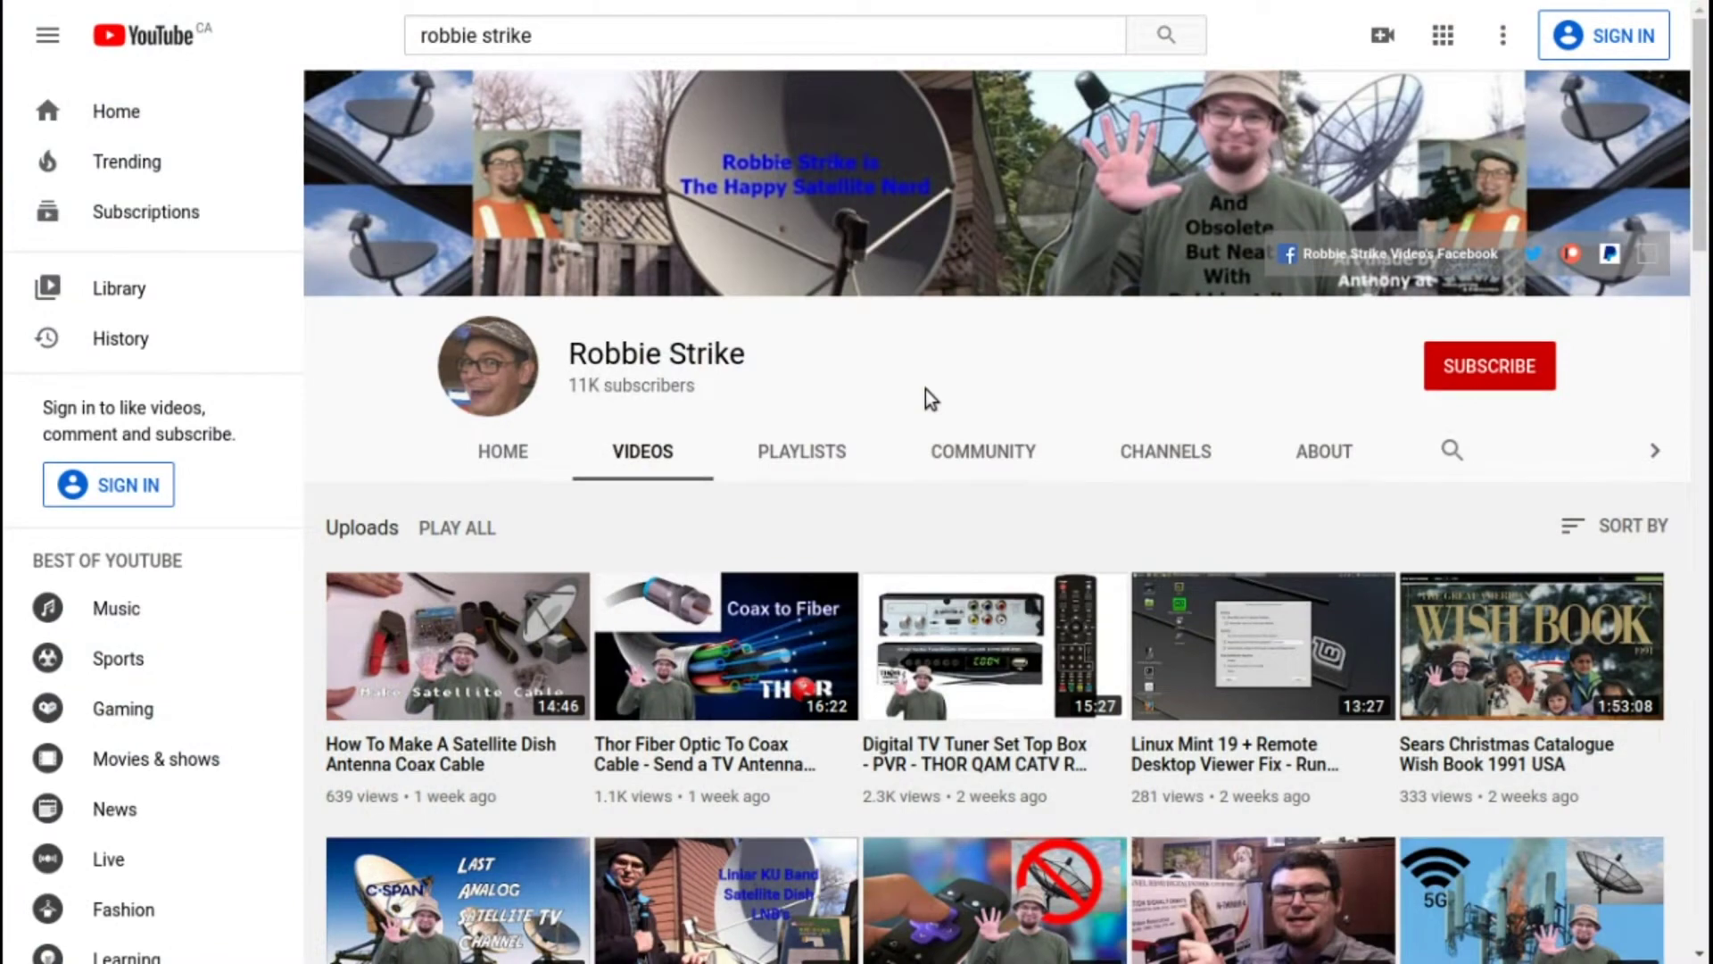
Browse the channel's uploaded videos on YouTube from the newest down to the oldest
scroll(925, 389, "down", 3)
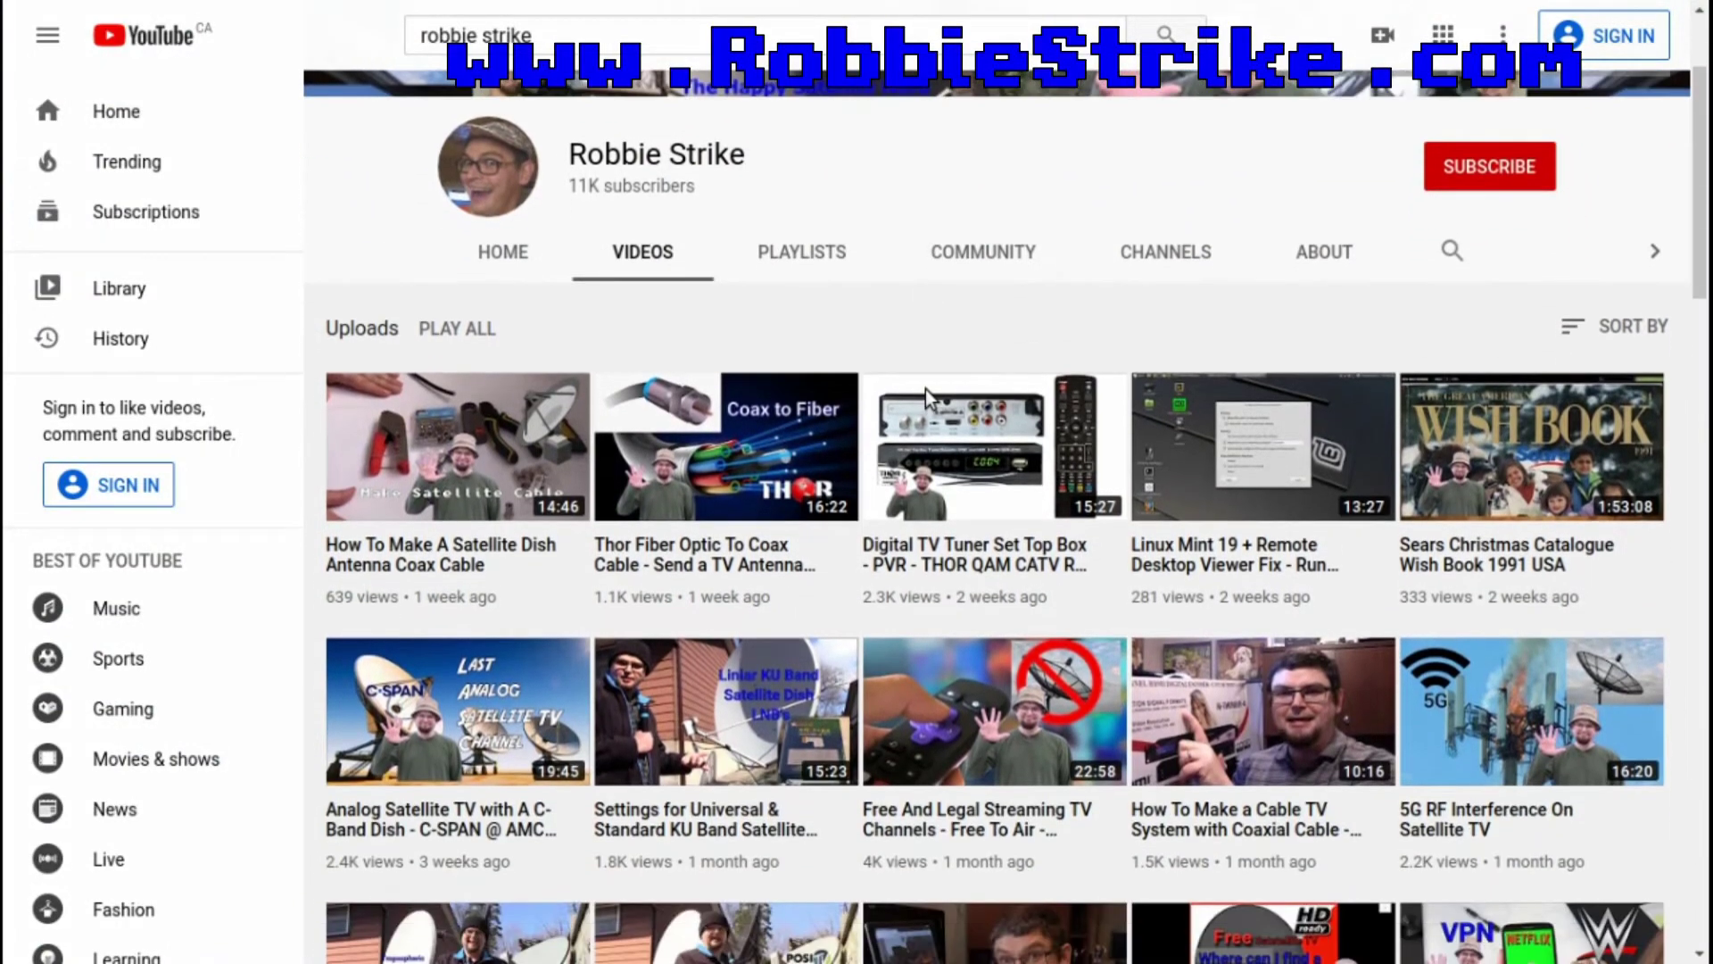
scroll(928, 397, "down", 3)
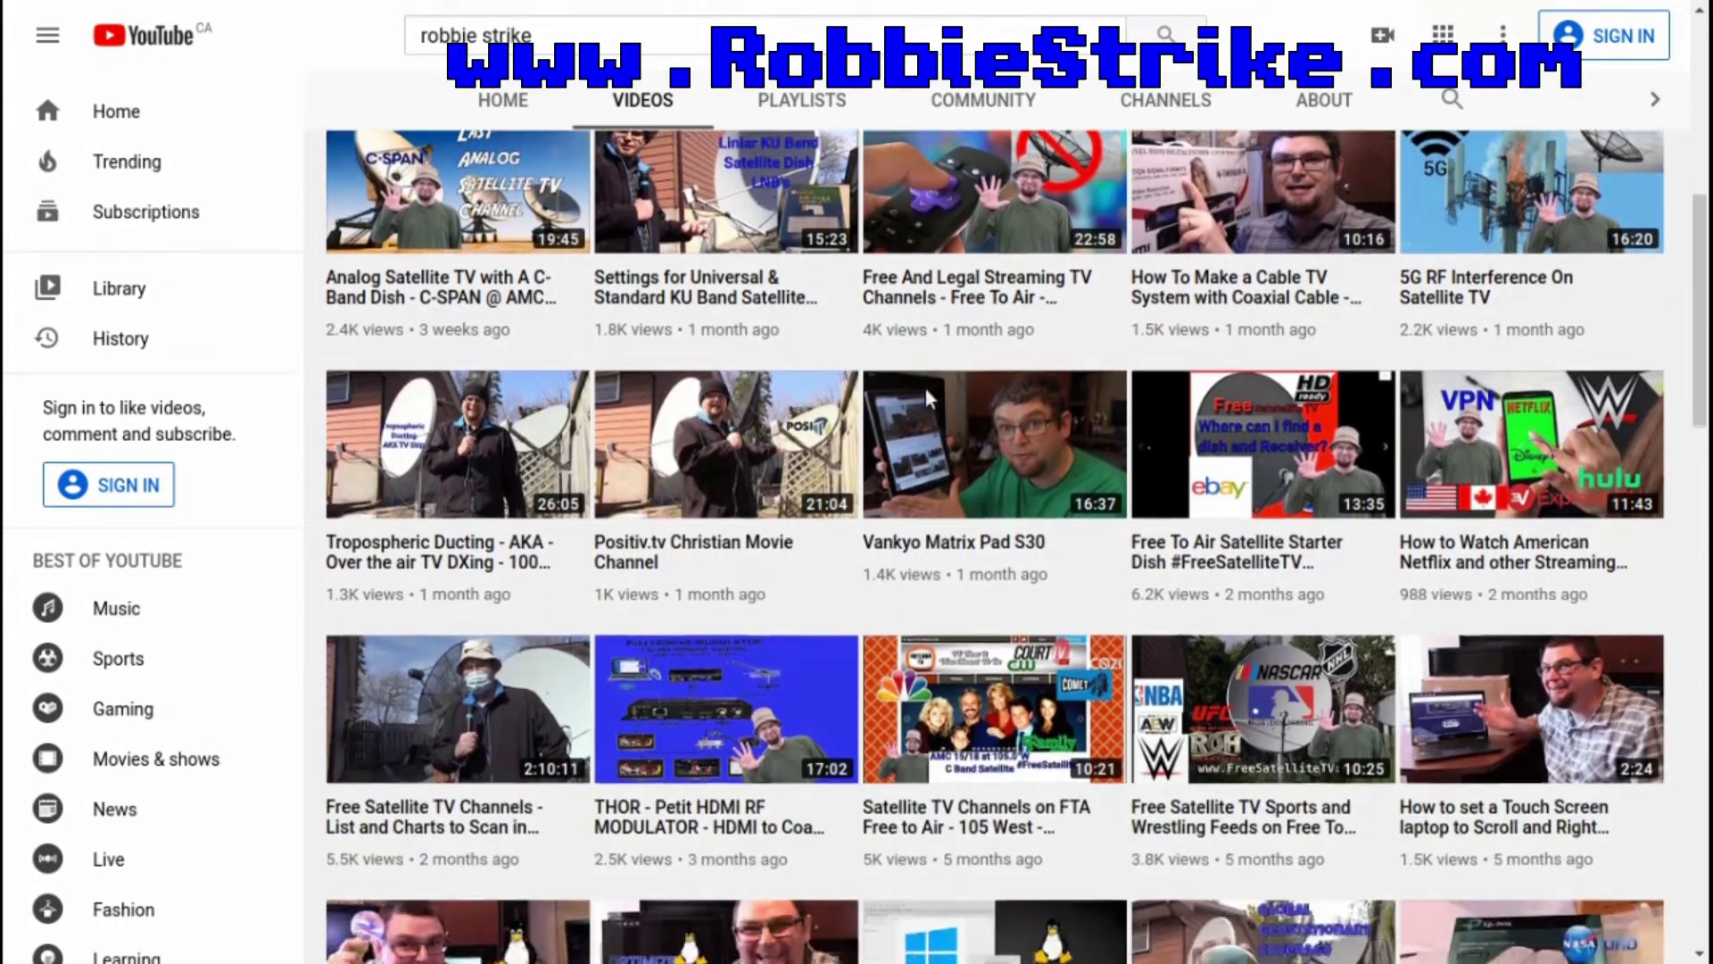
scroll(924, 389, "down", 2)
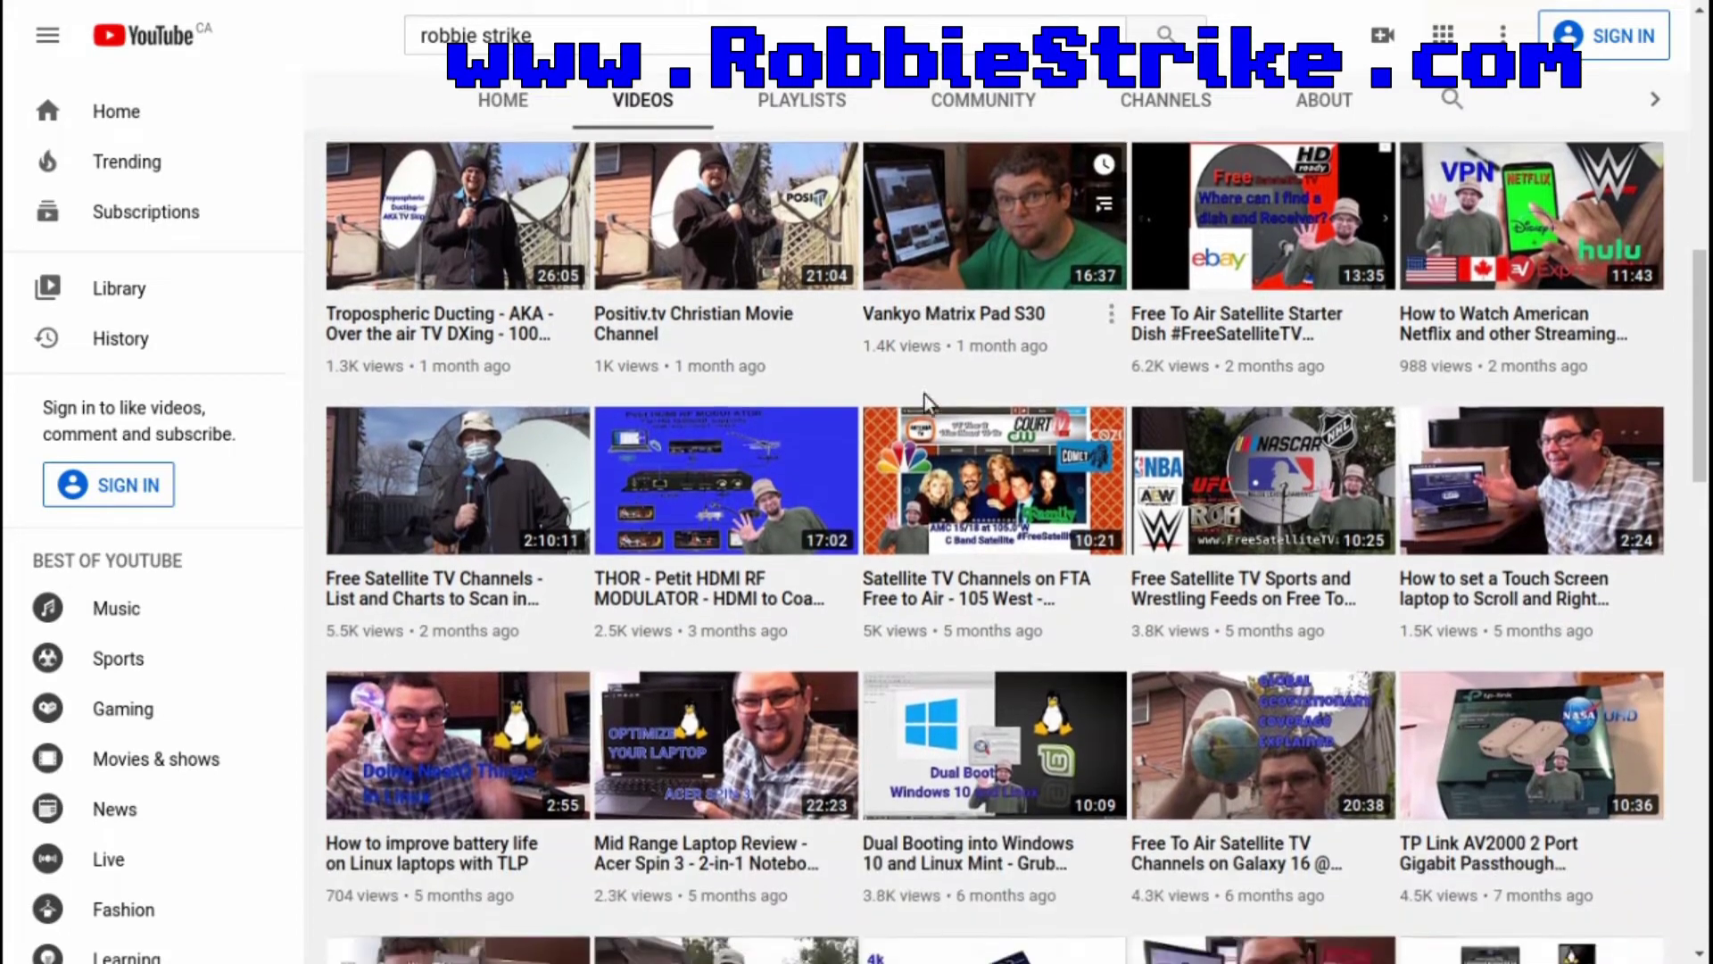
scroll(929, 402, "down", 4)
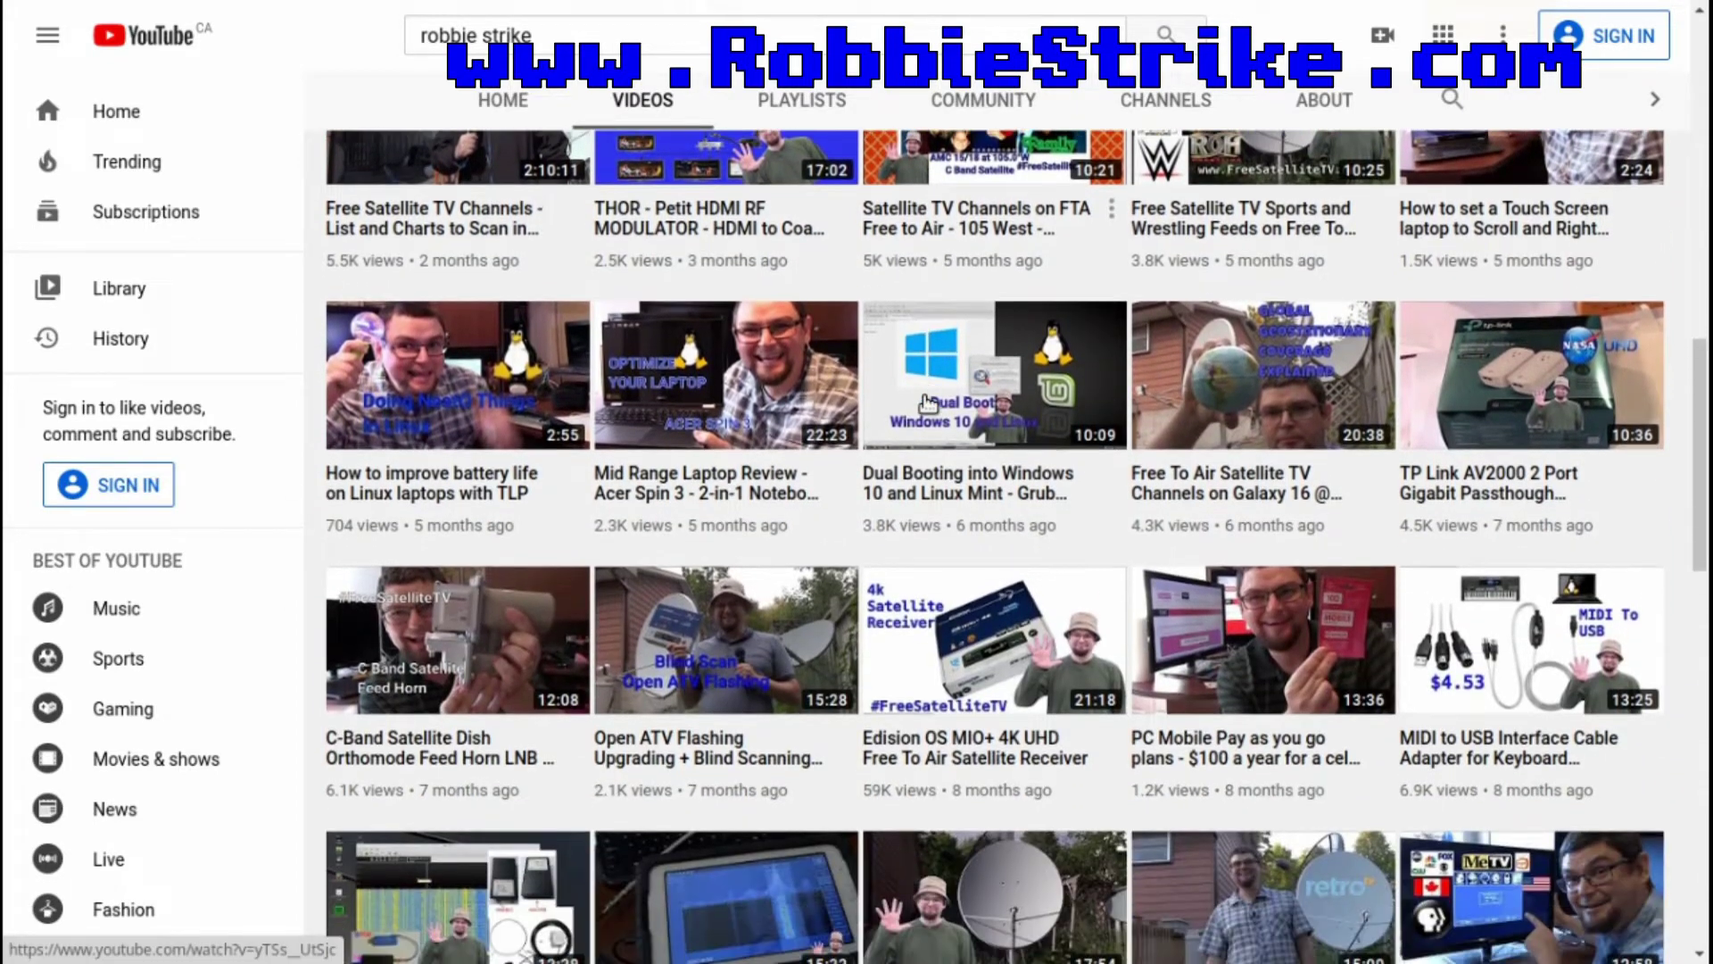
scroll(928, 404, "down", 2)
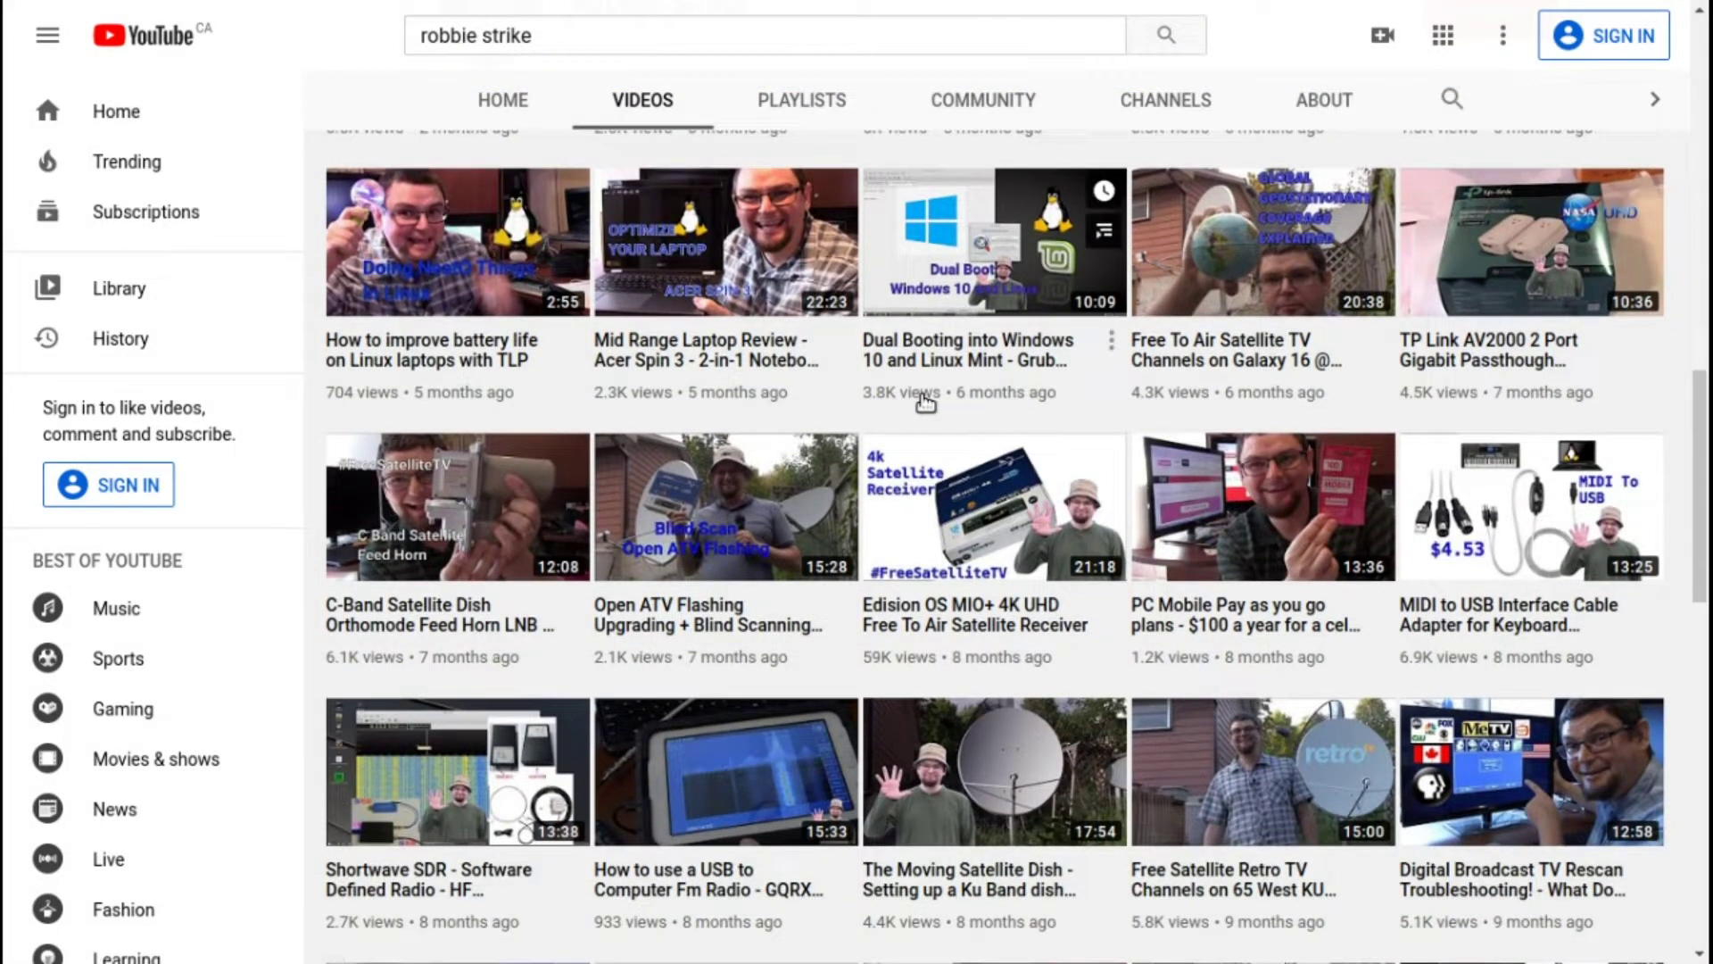
scroll(925, 401, "down", 3)
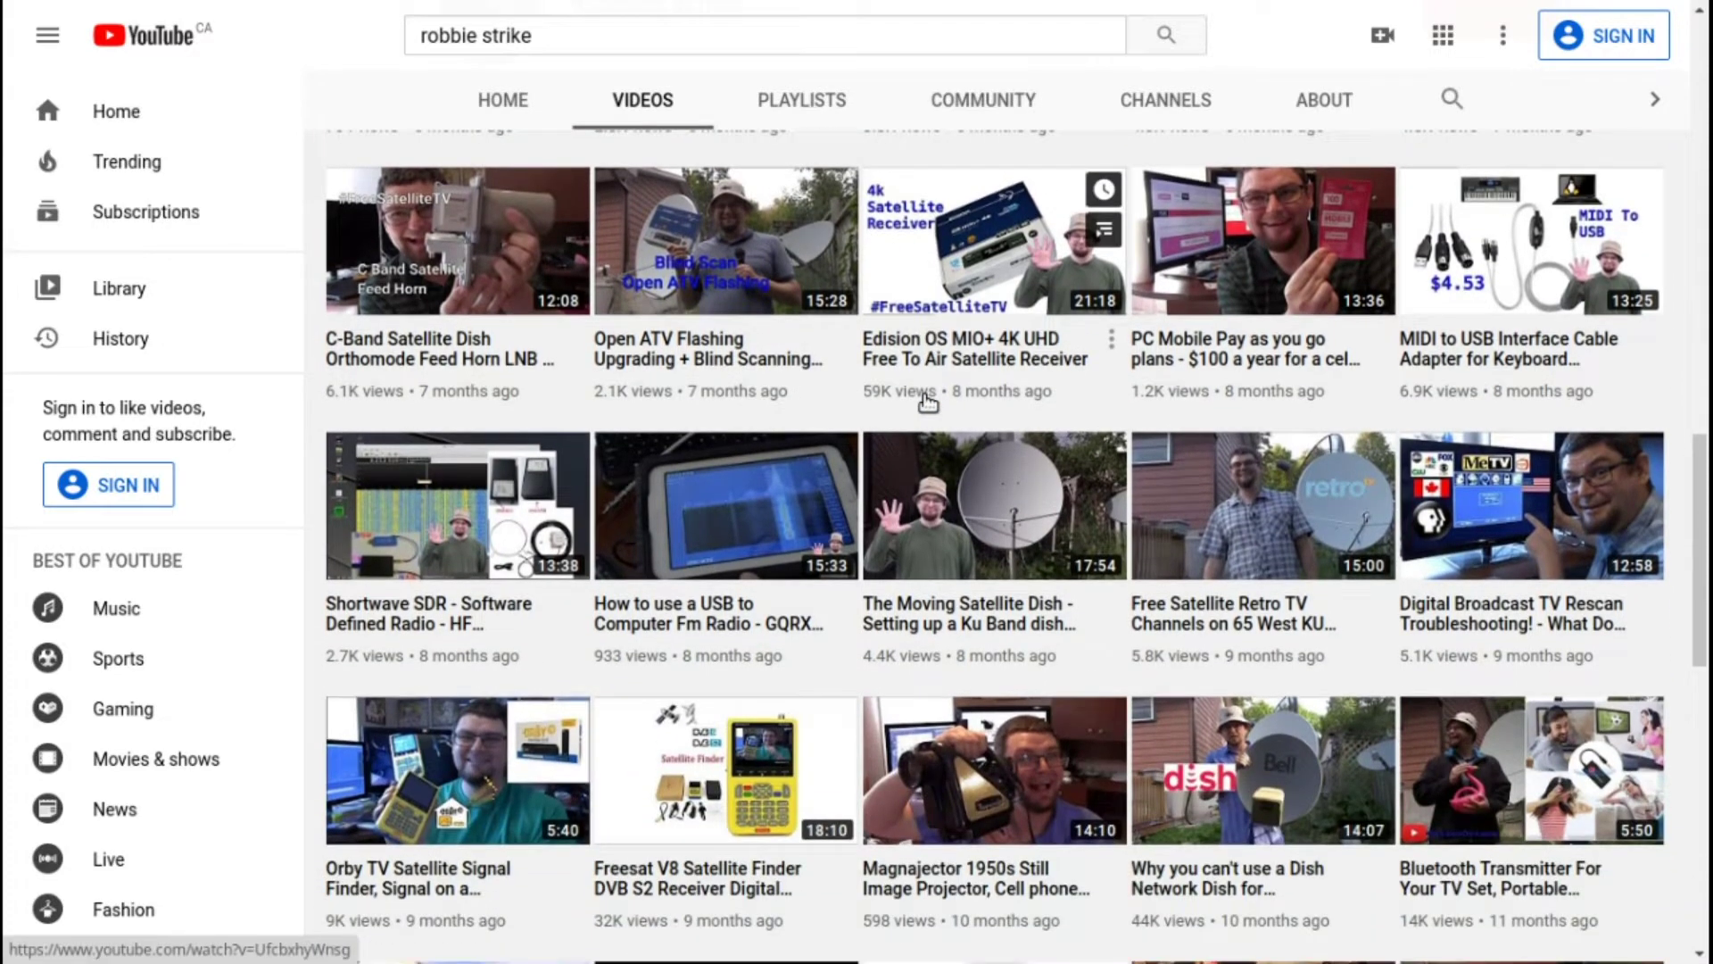
scroll(928, 401, "down", 1)
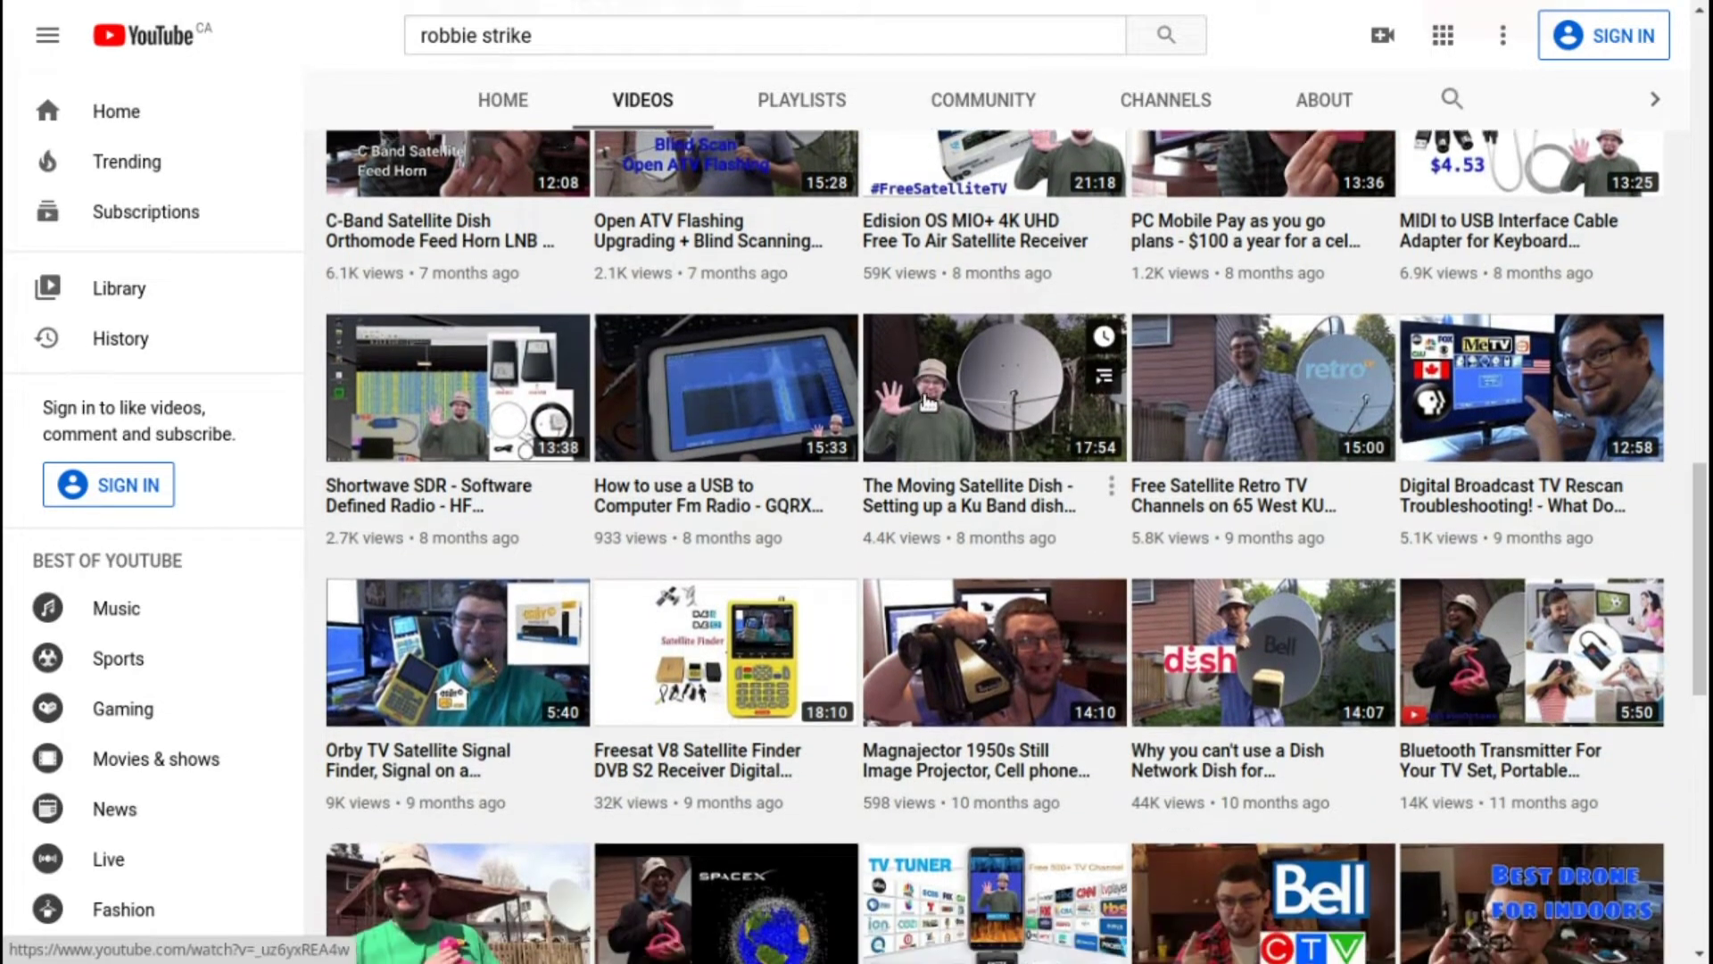
scroll(928, 402, "down", 3)
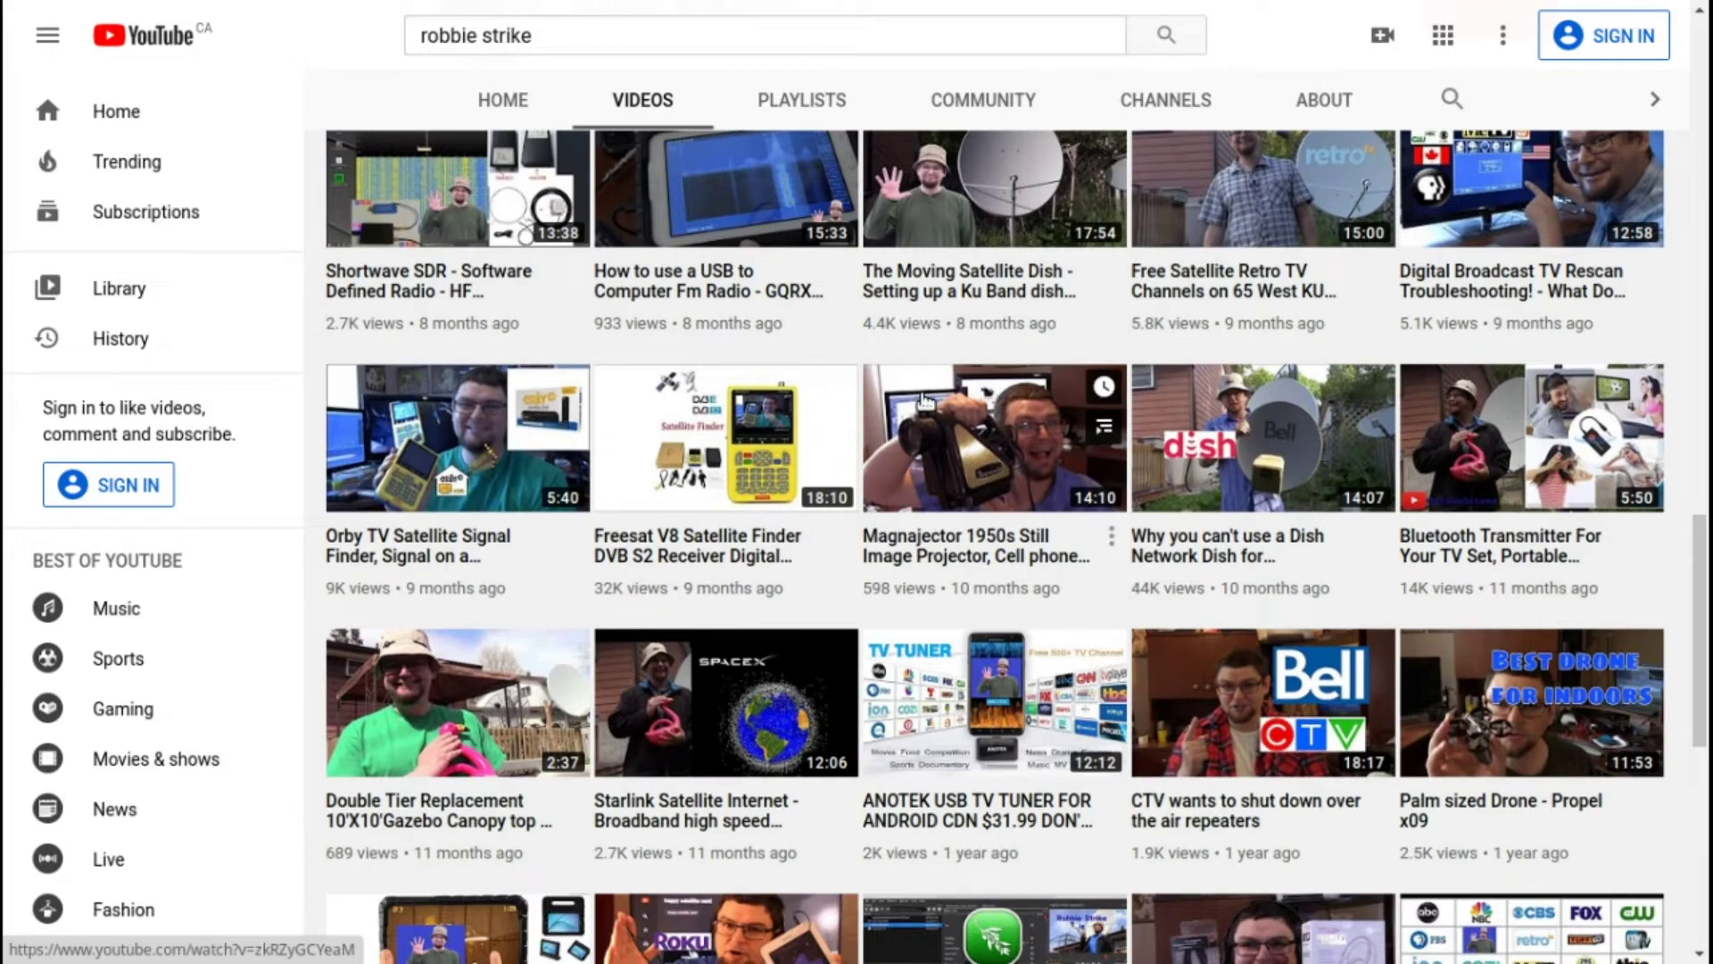
scroll(924, 401, "down", 4)
scroll(925, 407, "down", 3)
scroll(924, 409, "down", 3)
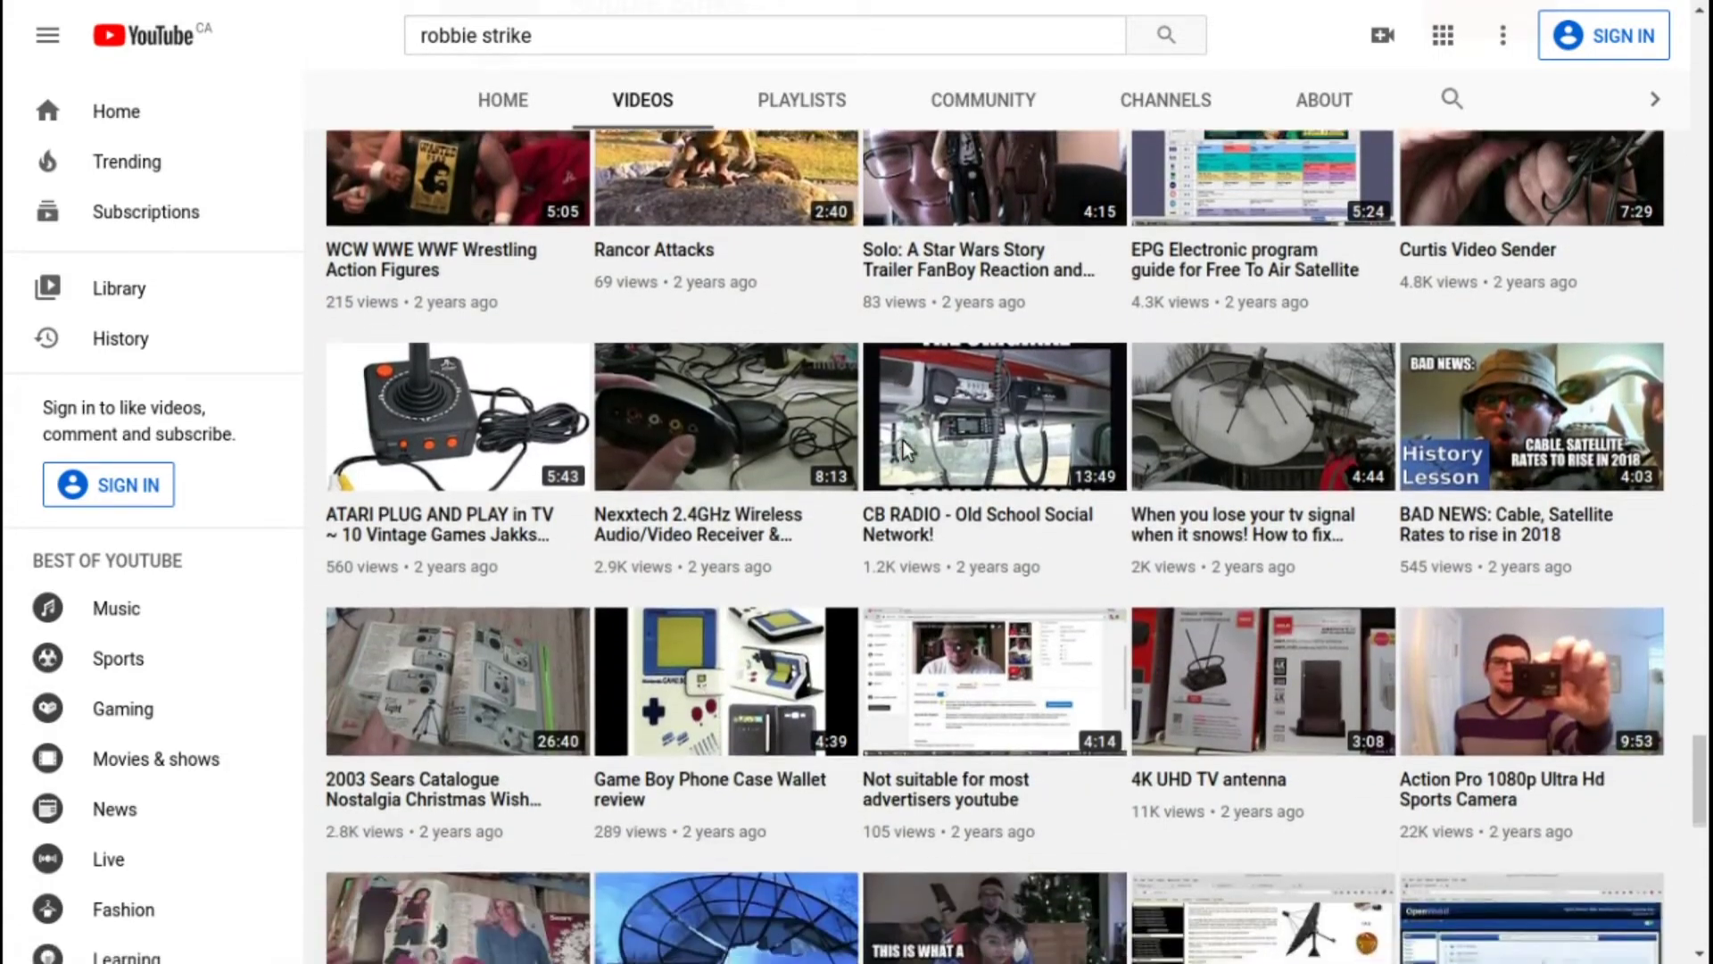
scroll(904, 456, "down", 7)
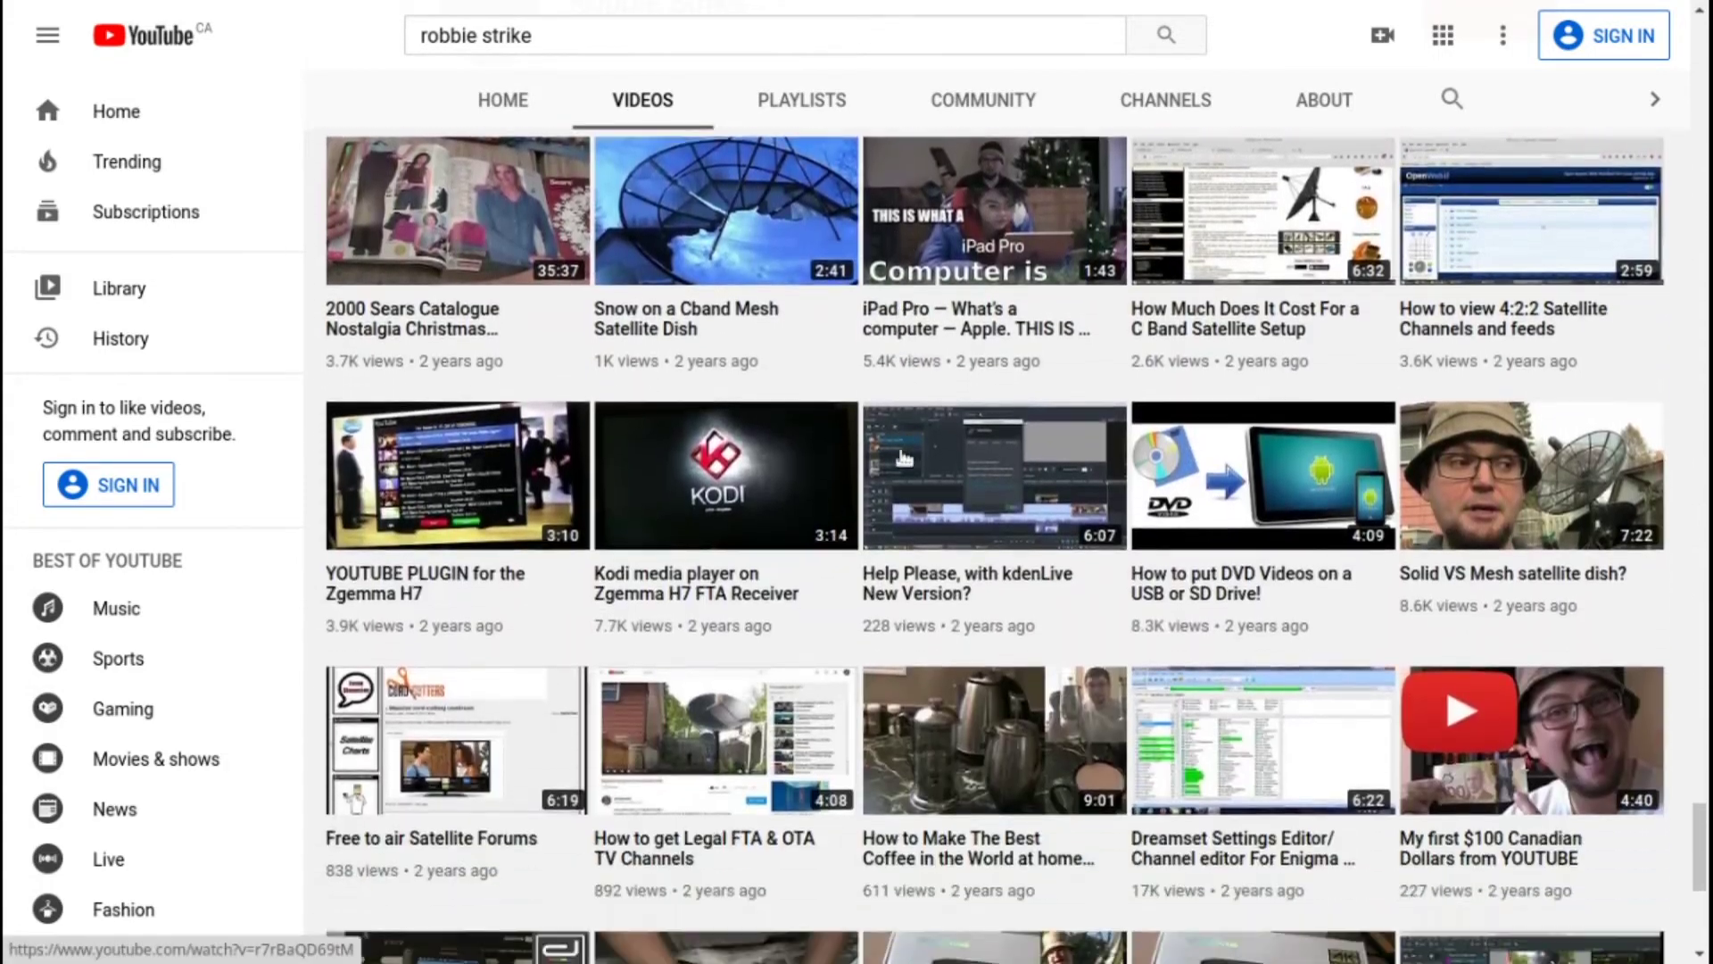
scroll(904, 460, "down", 7)
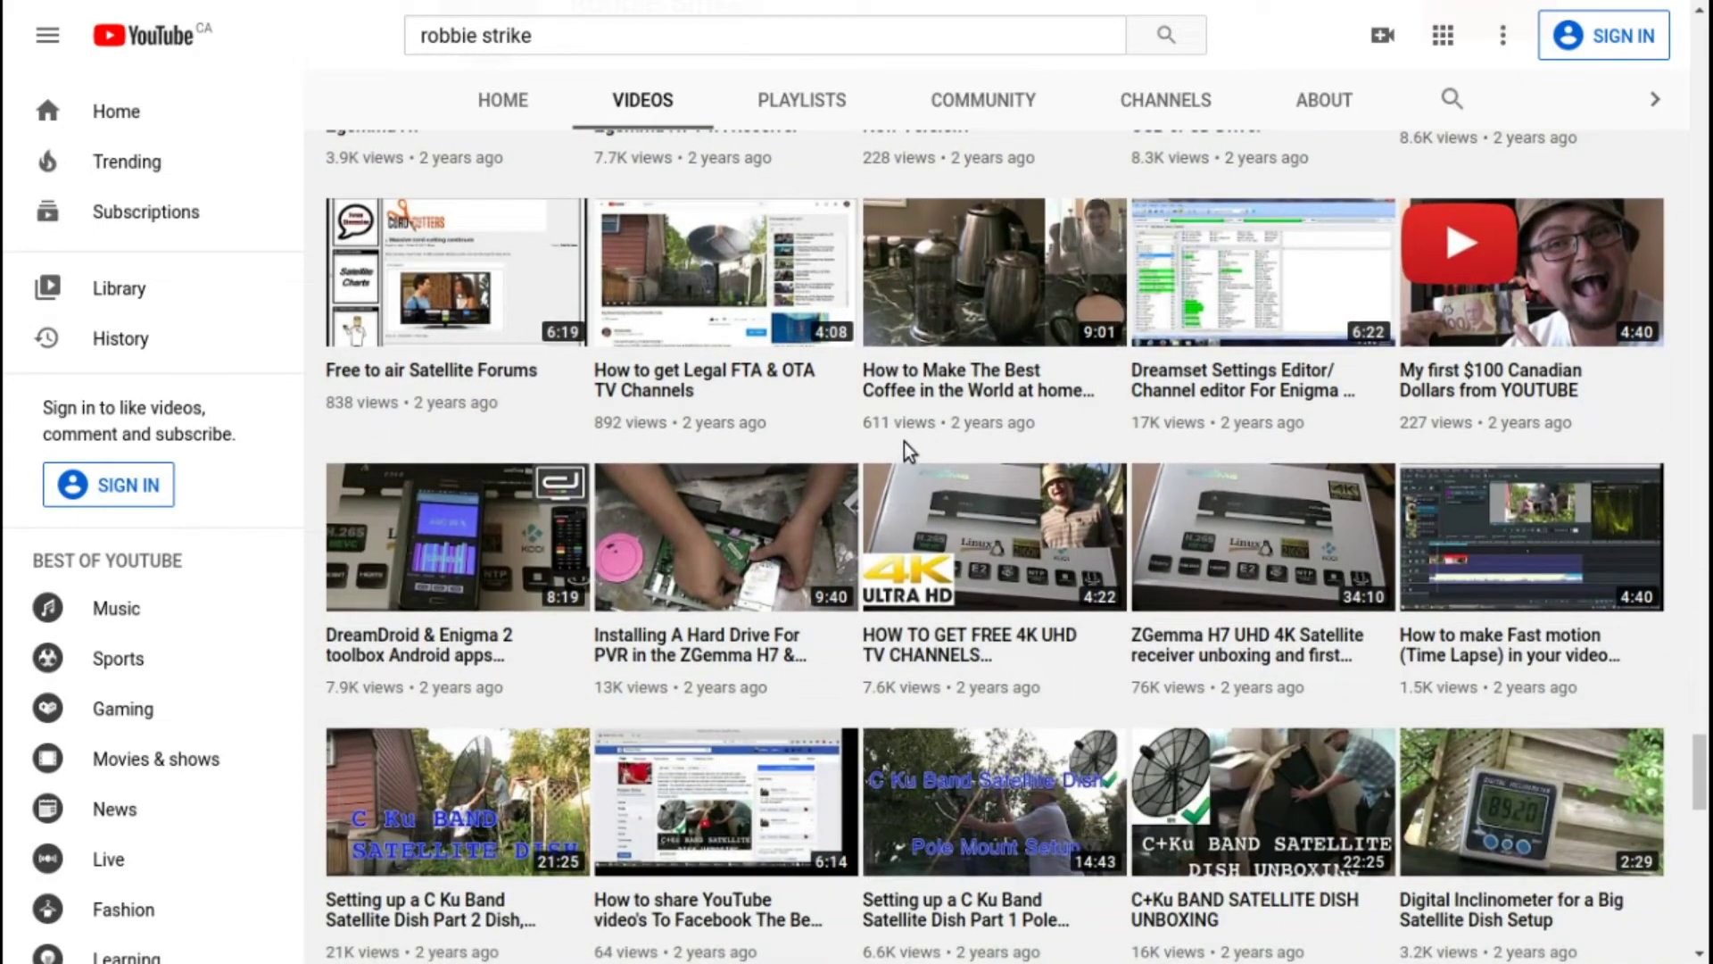
scroll(902, 460, "down", 2)
scroll(901, 457, "down", 9)
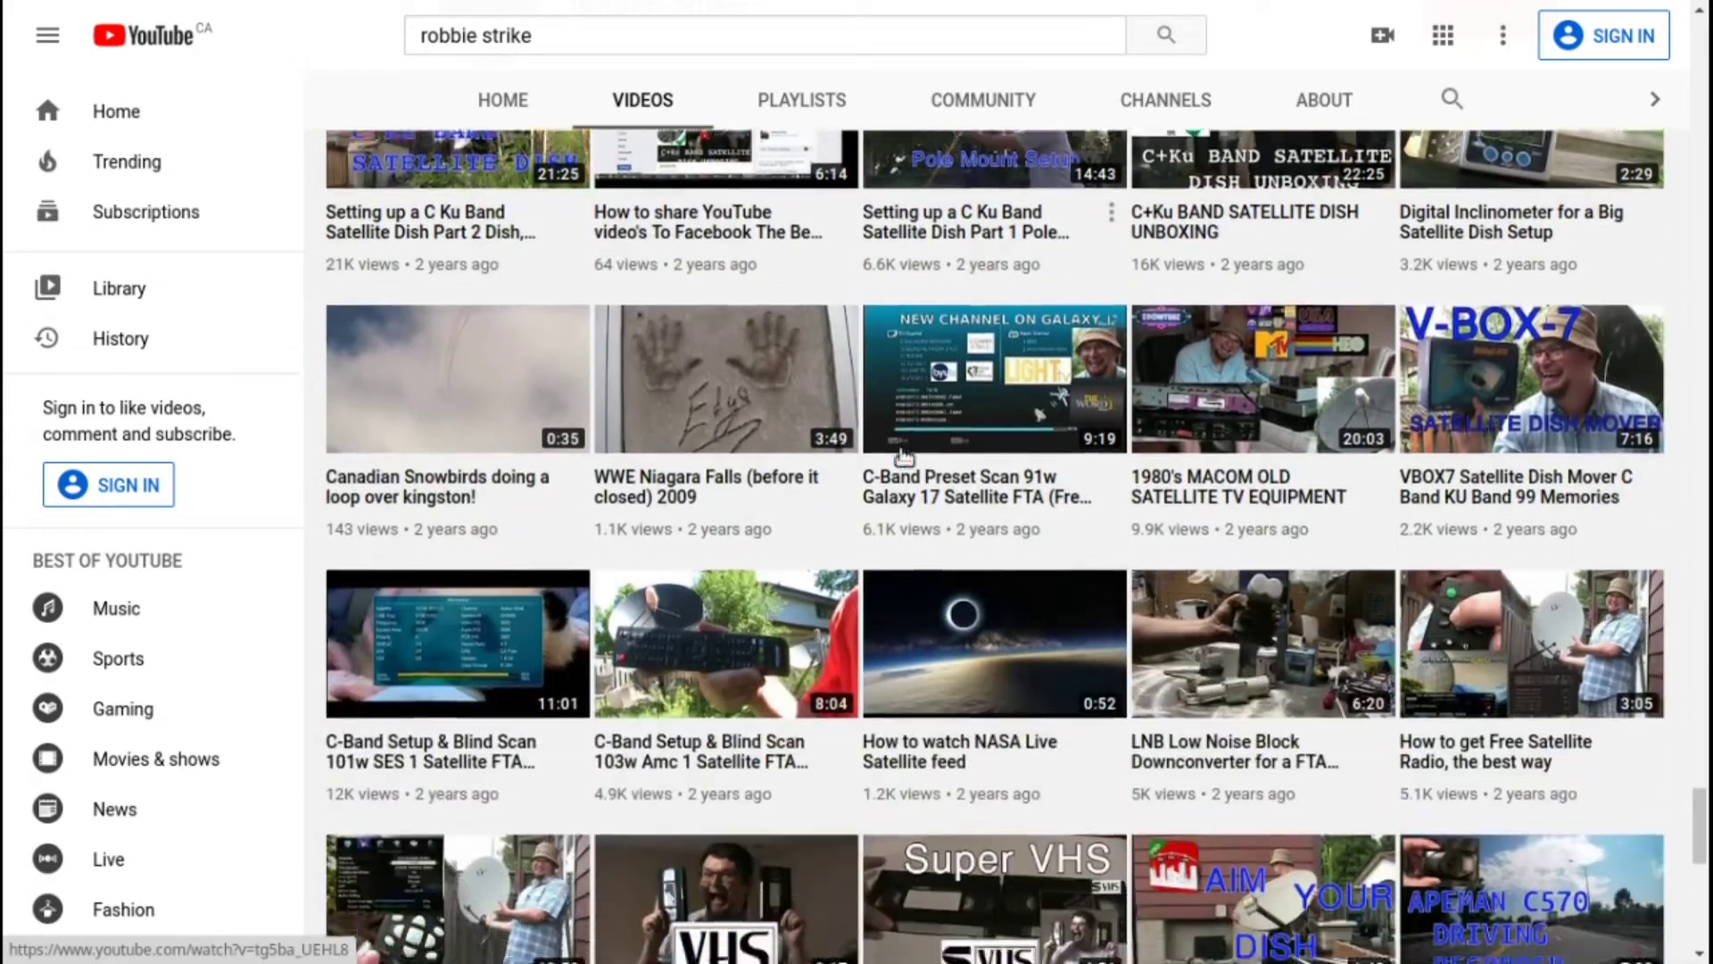
scroll(904, 457, "down", 2)
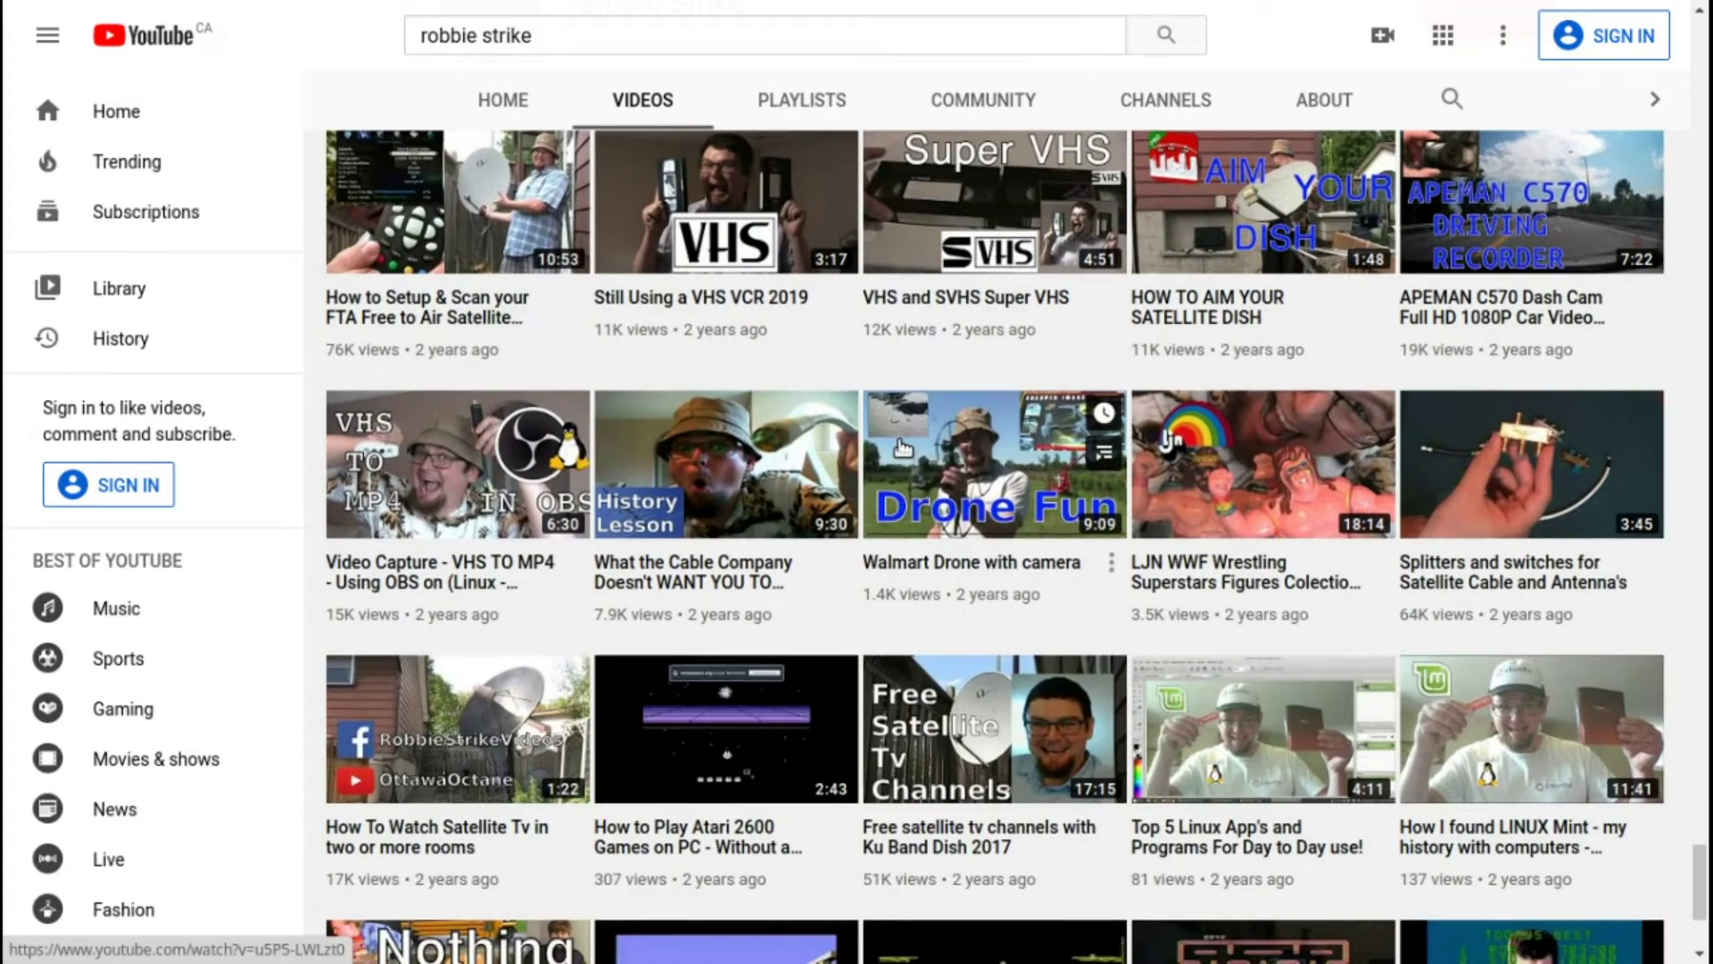
scroll(904, 458, "down", 9)
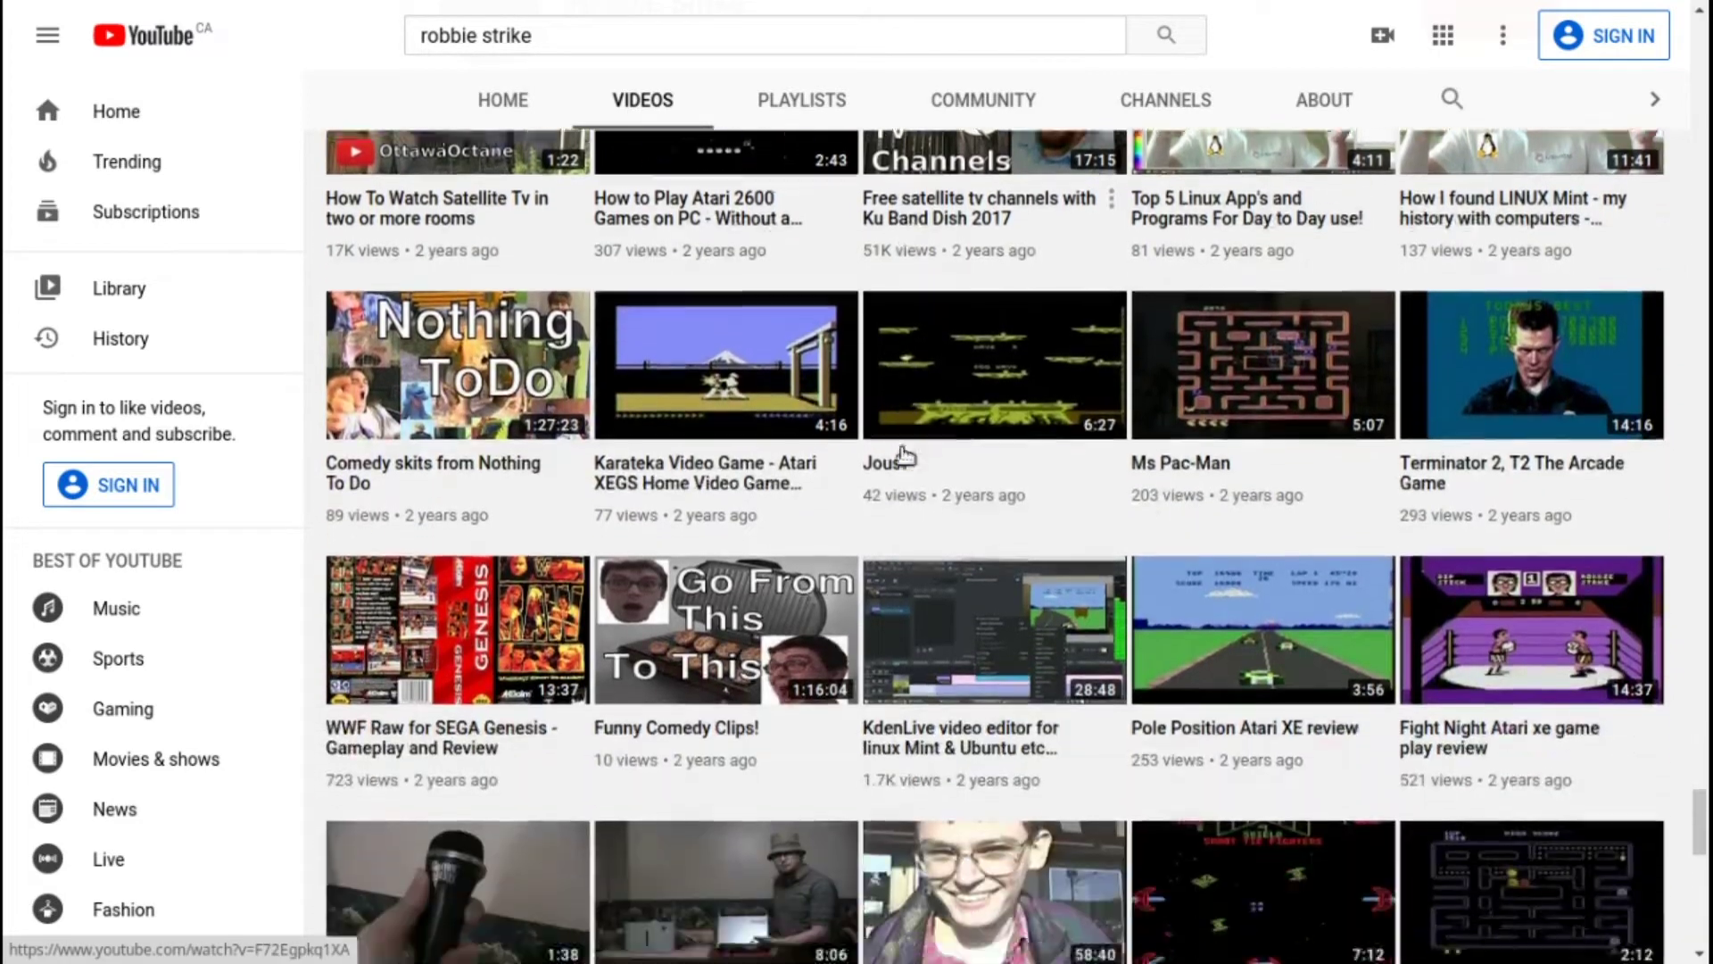
scroll(903, 460, "down", 6)
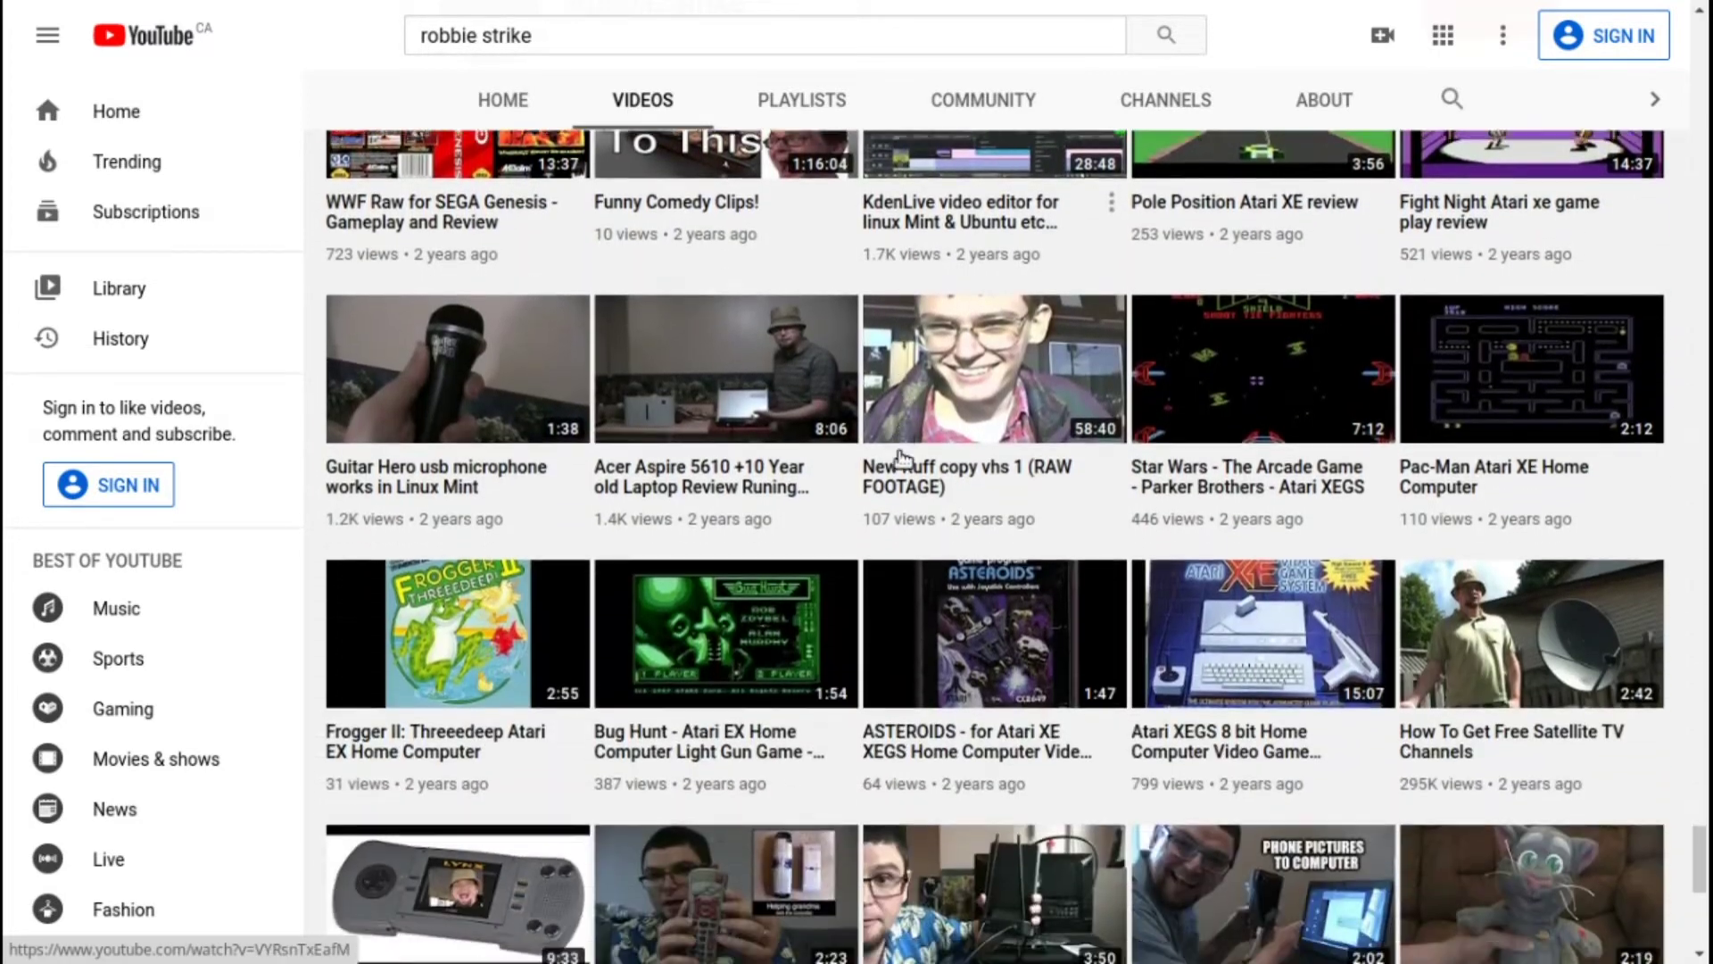
scroll(903, 462, "down", 7)
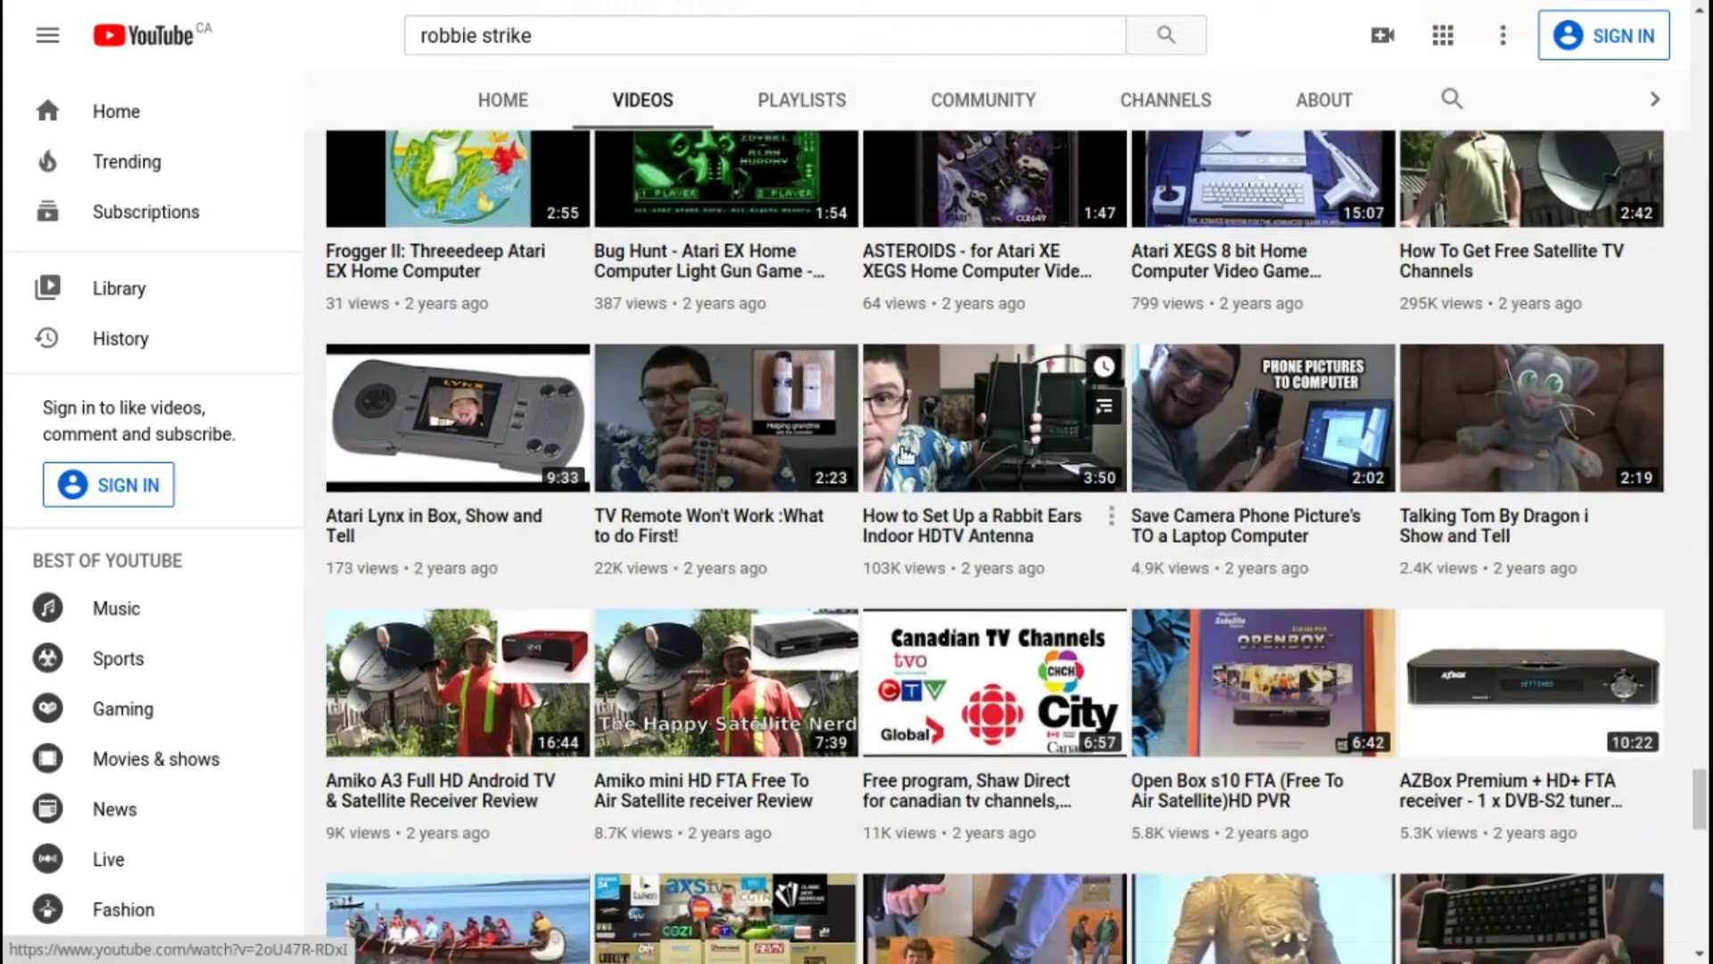
scroll(903, 461, "down", 8)
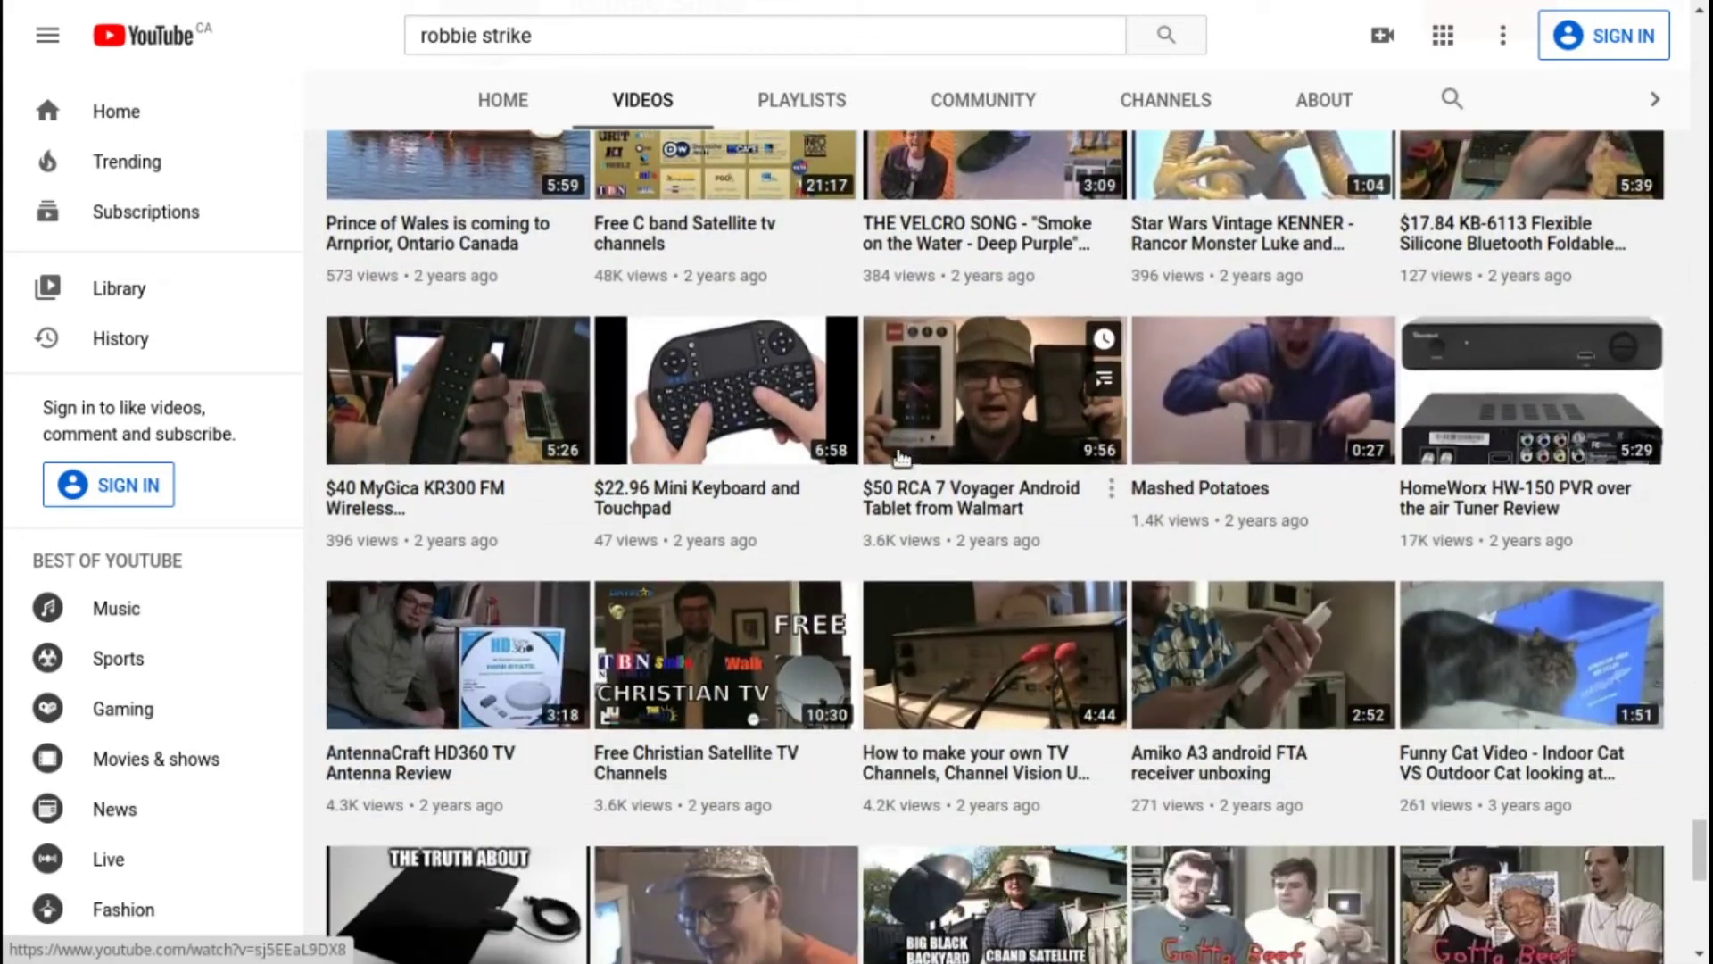
scroll(897, 463, "down", 7)
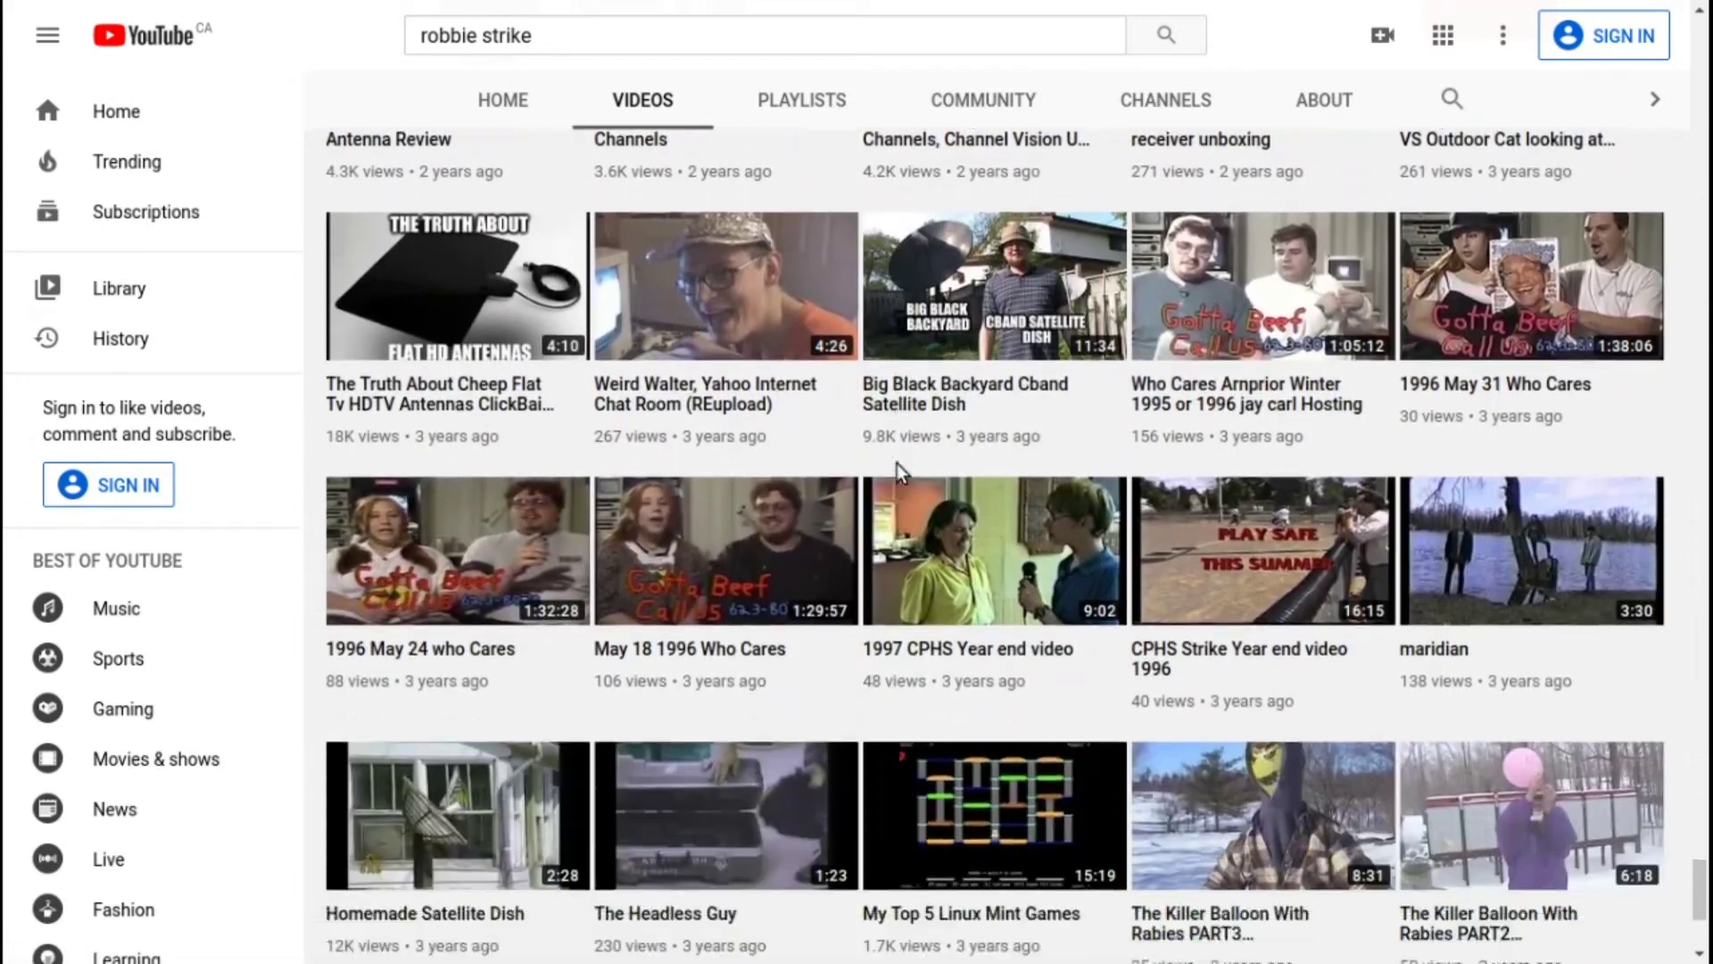
scroll(897, 462, "down", 5)
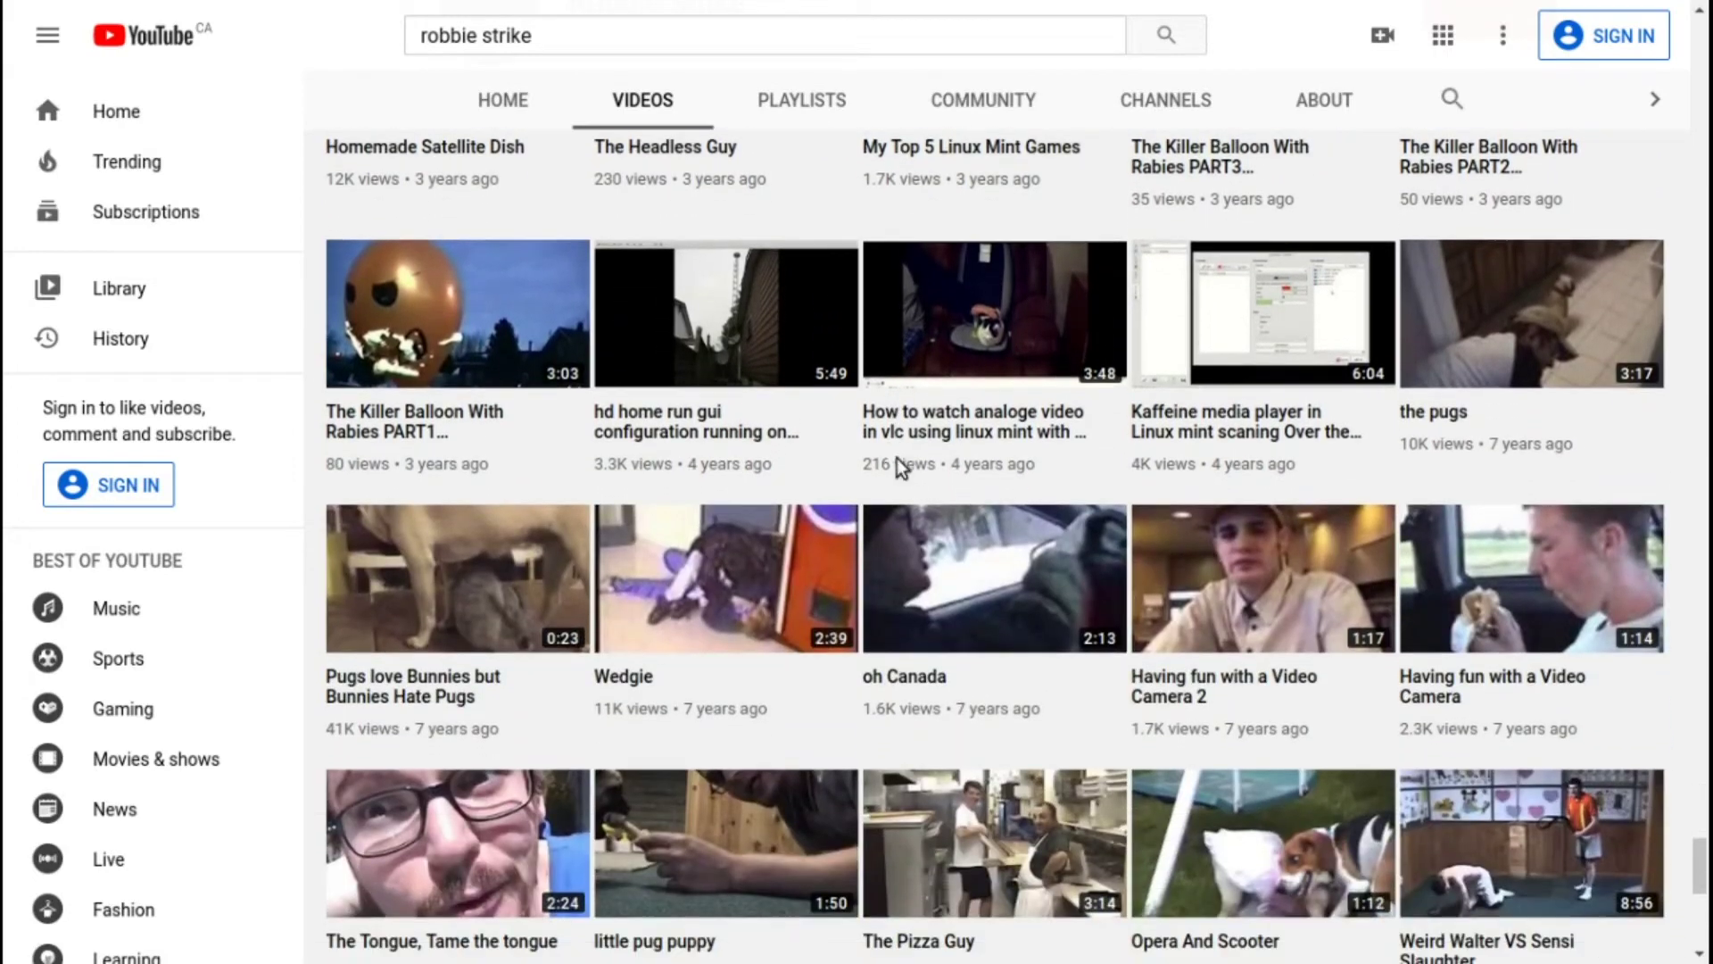
scroll(897, 462, "down", 12)
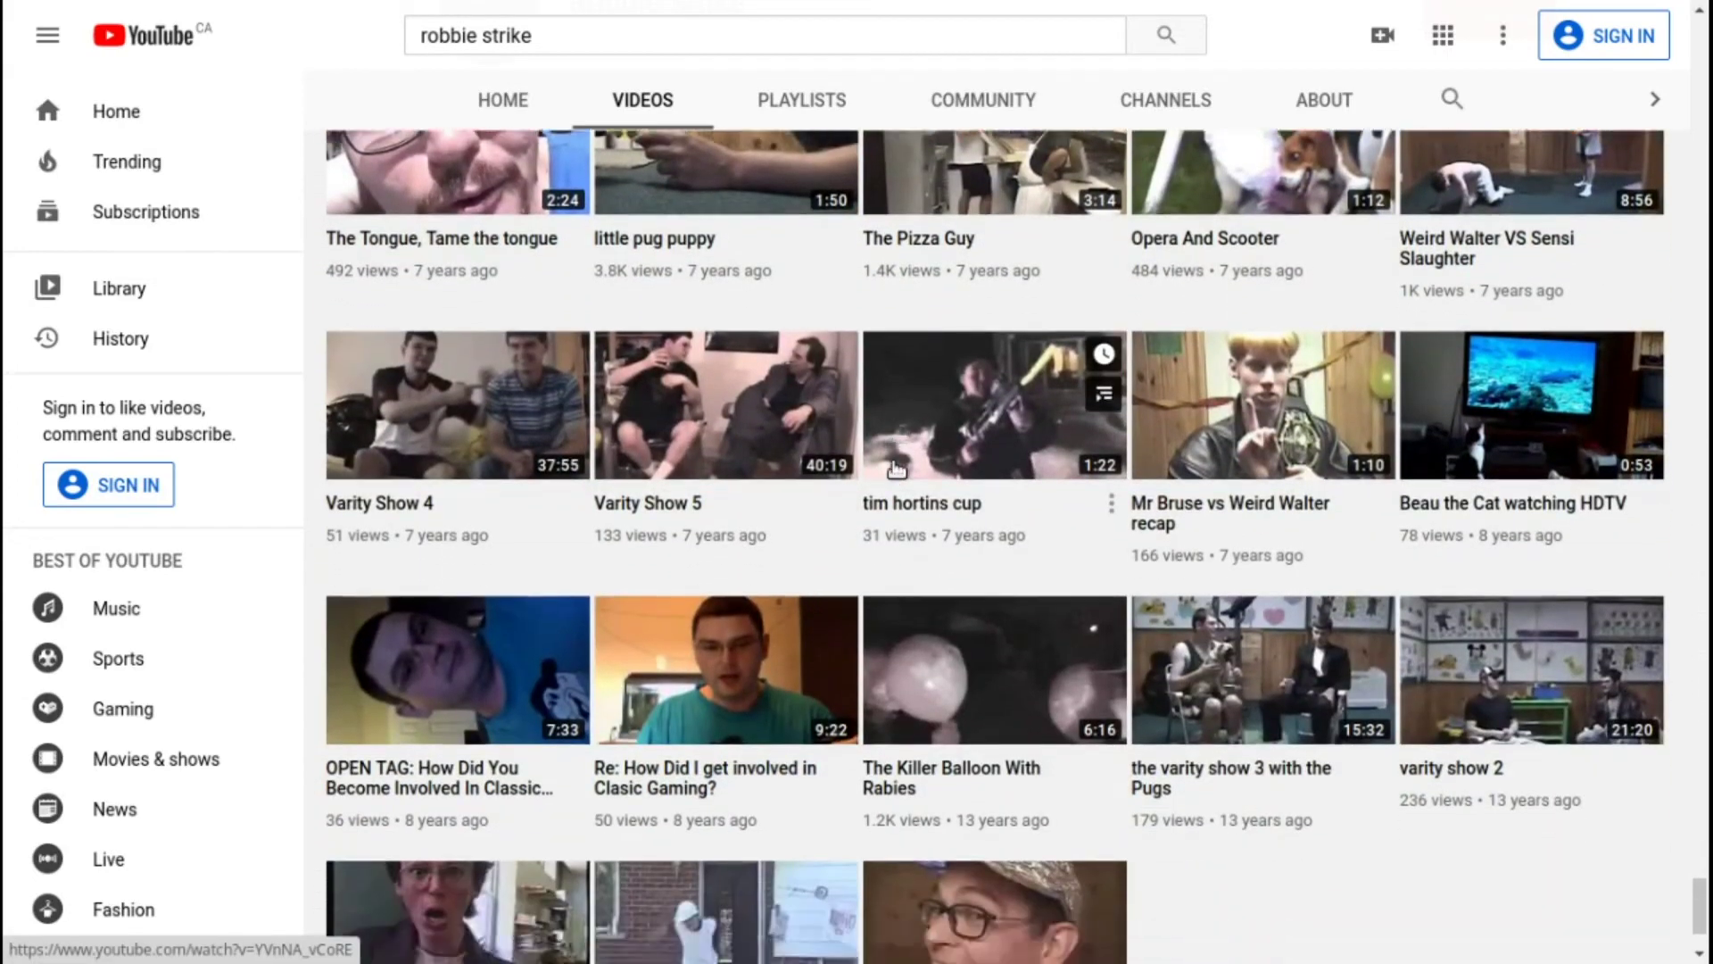